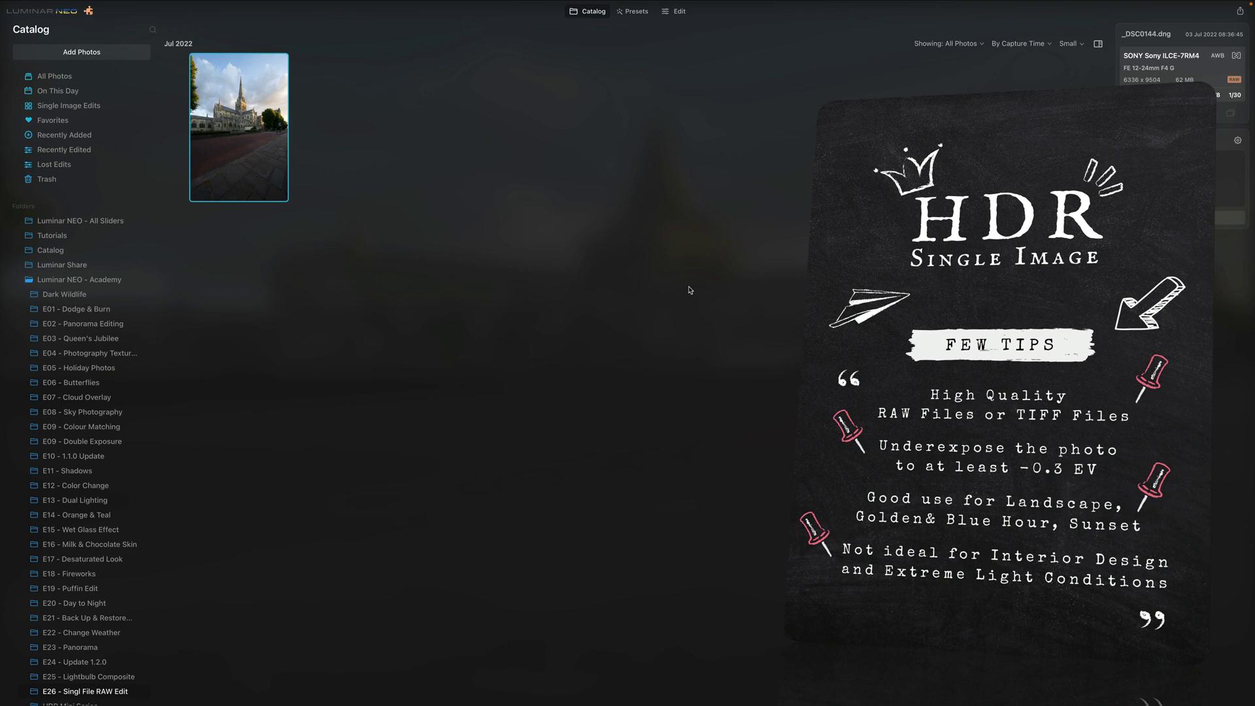
# Add the underexposed cathedral photo to HDR Merge, check its settings, and merge it into an HDR image
pyautogui.click(690, 290)
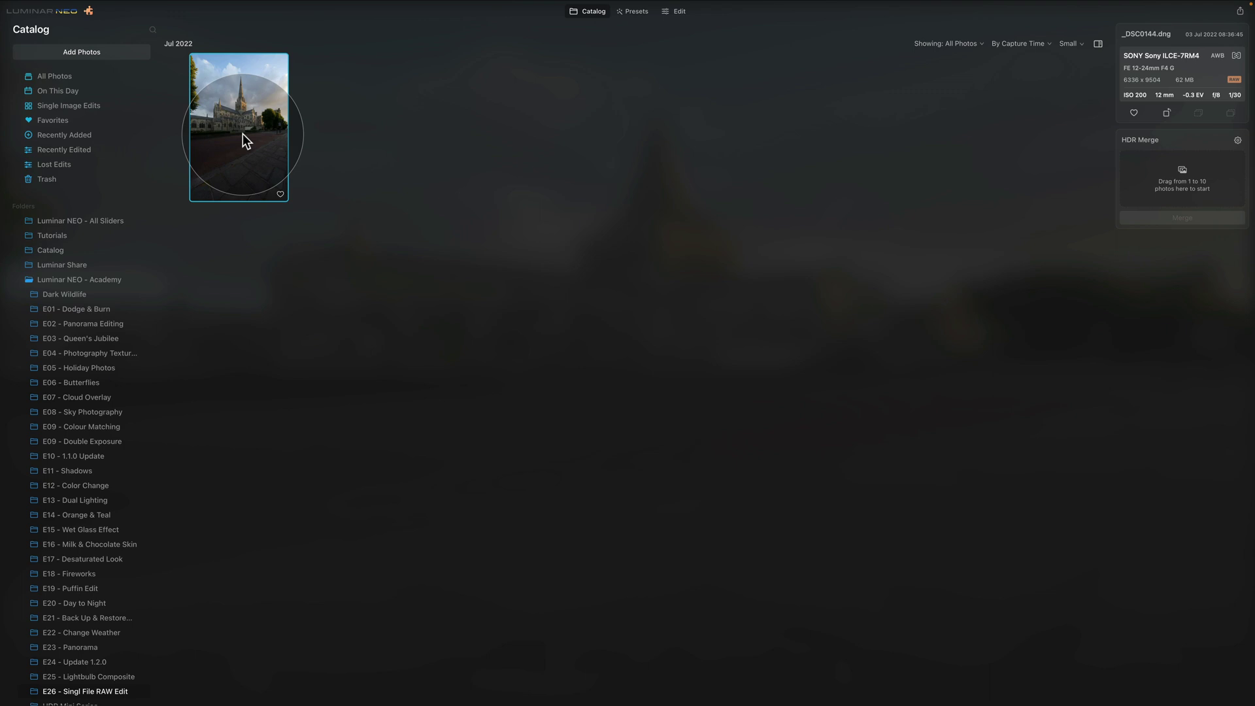
pyautogui.moveTo(243, 135); pyautogui.dragTo(1197, 197)
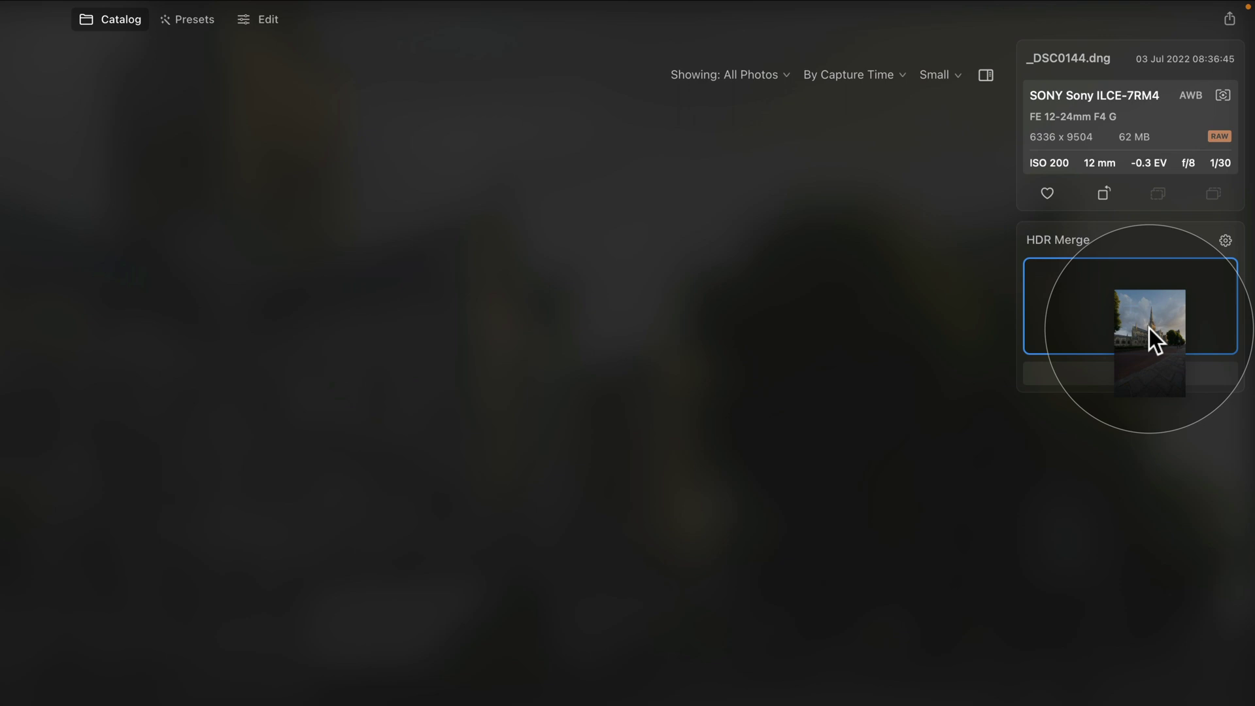
pyautogui.moveTo(1149, 328); pyautogui.dragTo(1151, 328)
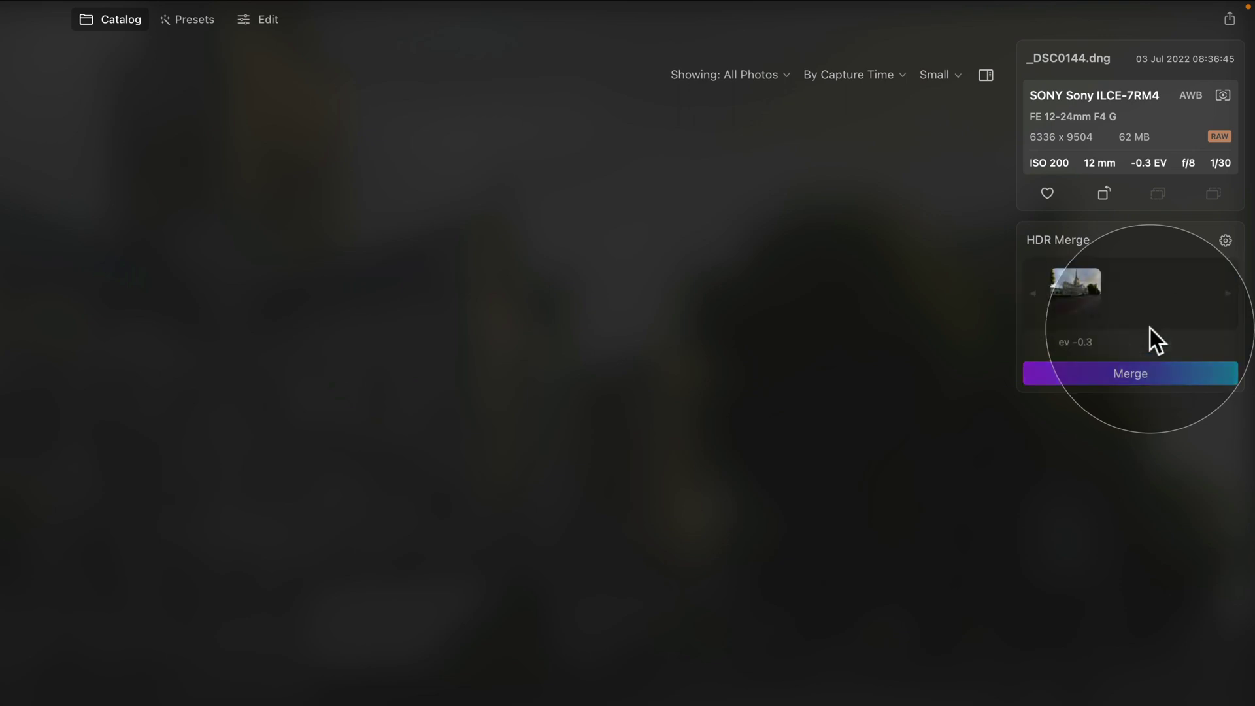
pyautogui.moveTo(1100, 292)
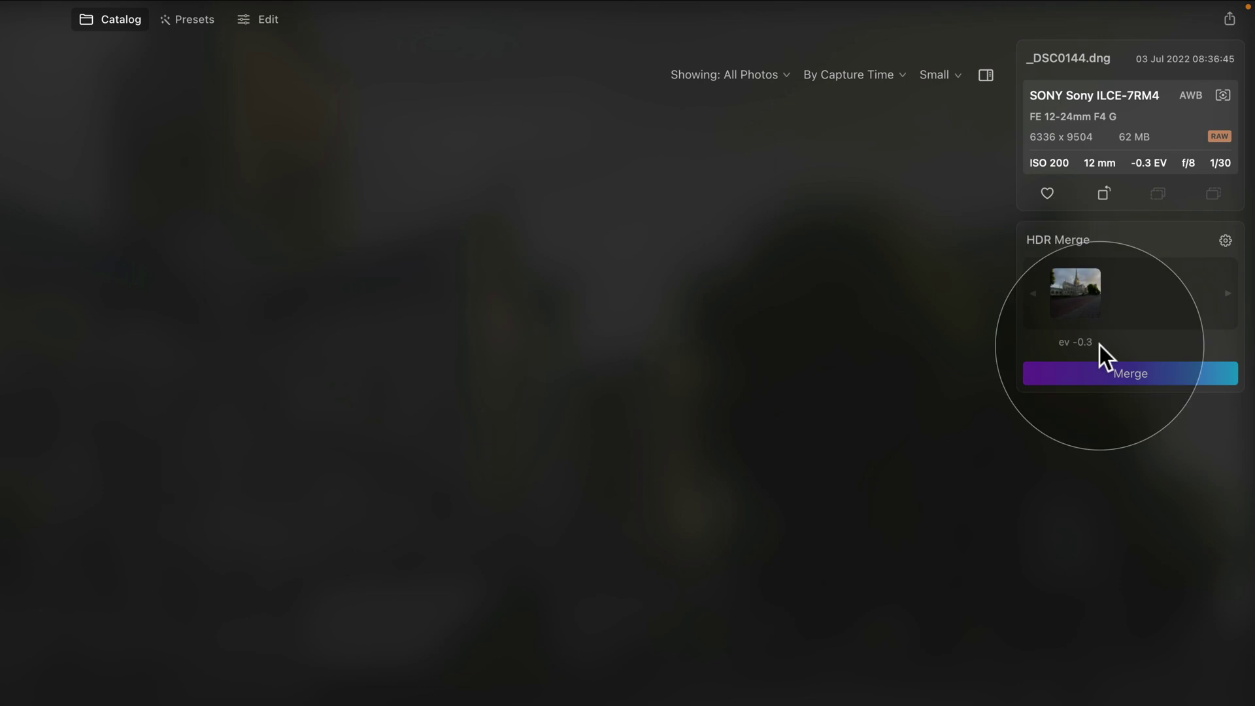
pyautogui.click(1226, 241)
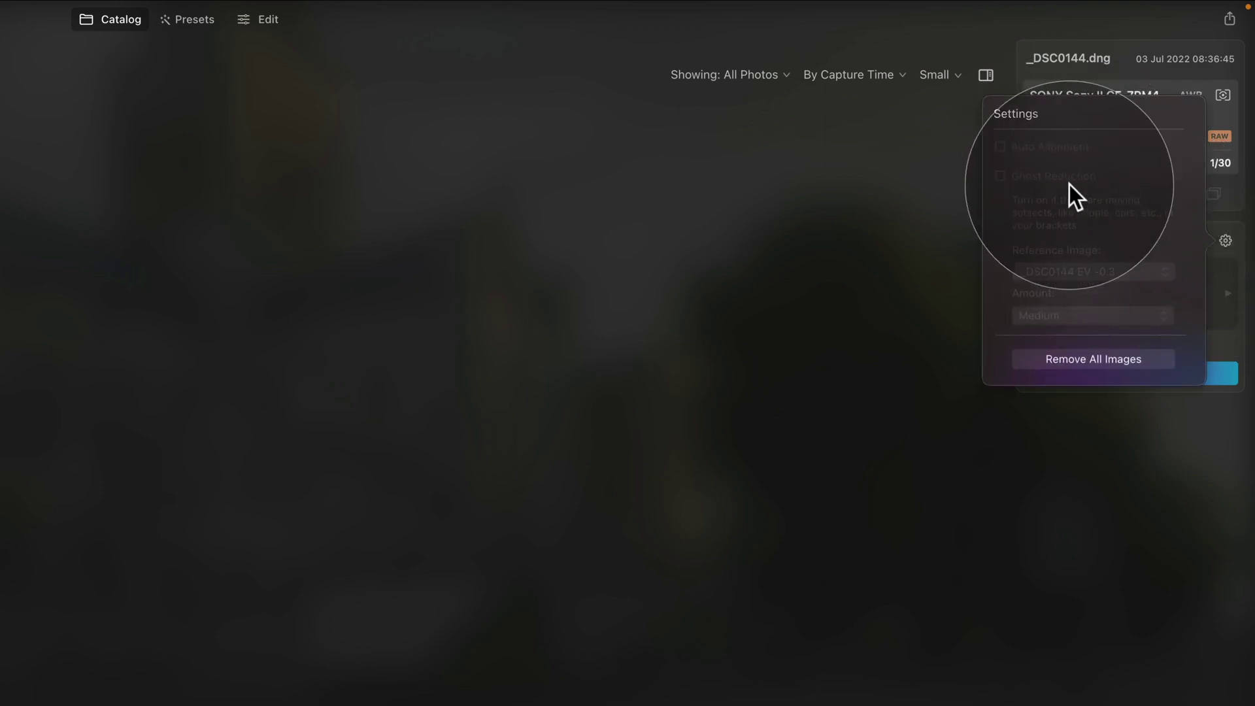
pyautogui.click(1226, 345)
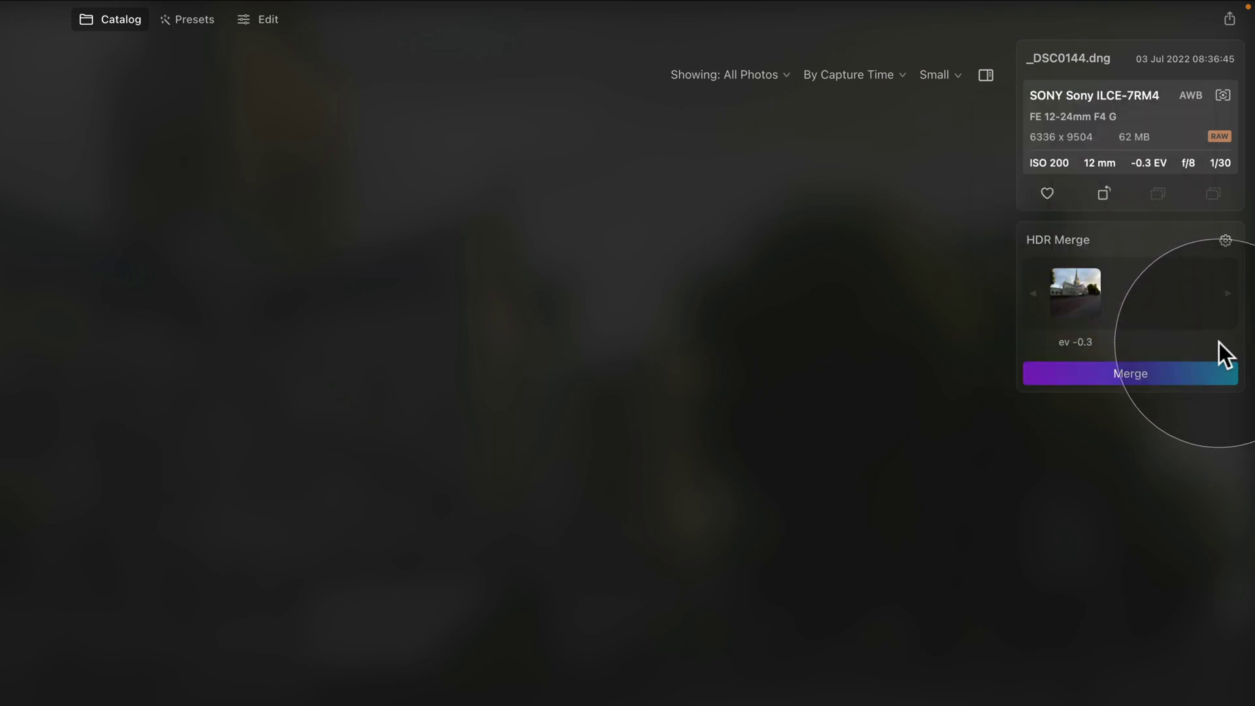
pyautogui.click(1171, 378)
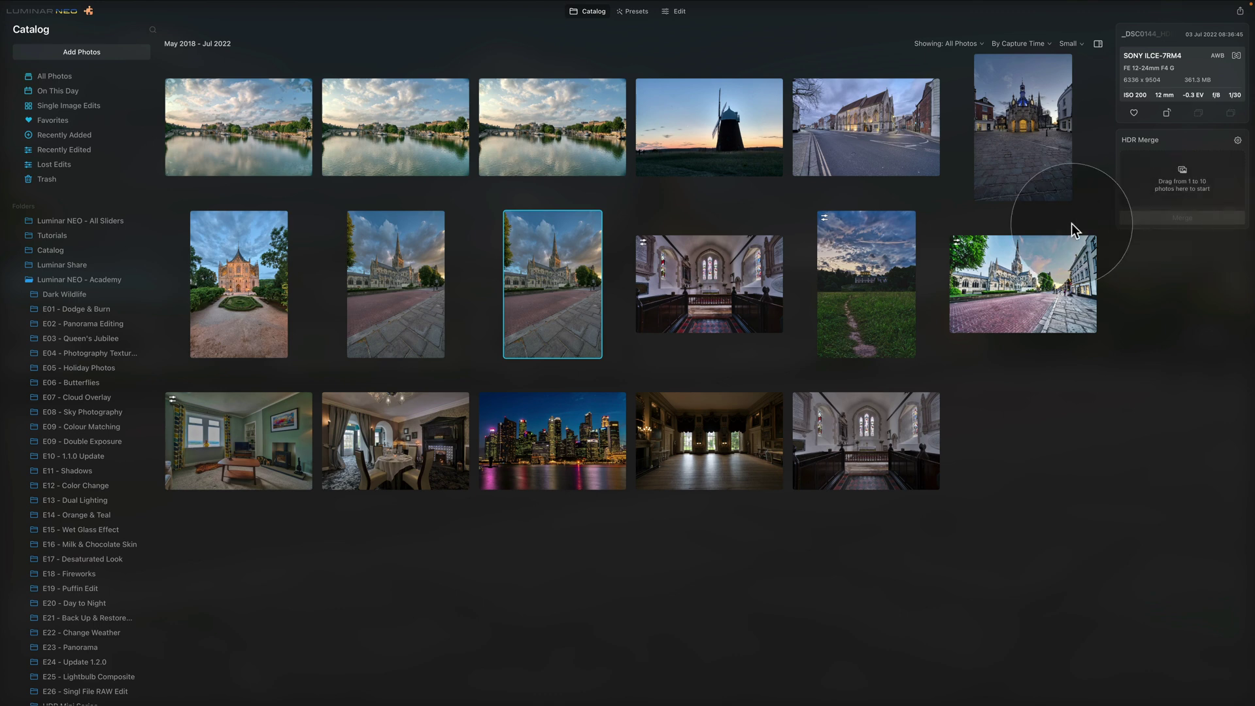
# Move the merged HDR photo into the E26 - Singl File RAW Edit folder
pyautogui.scroll(-5, 62, 371)
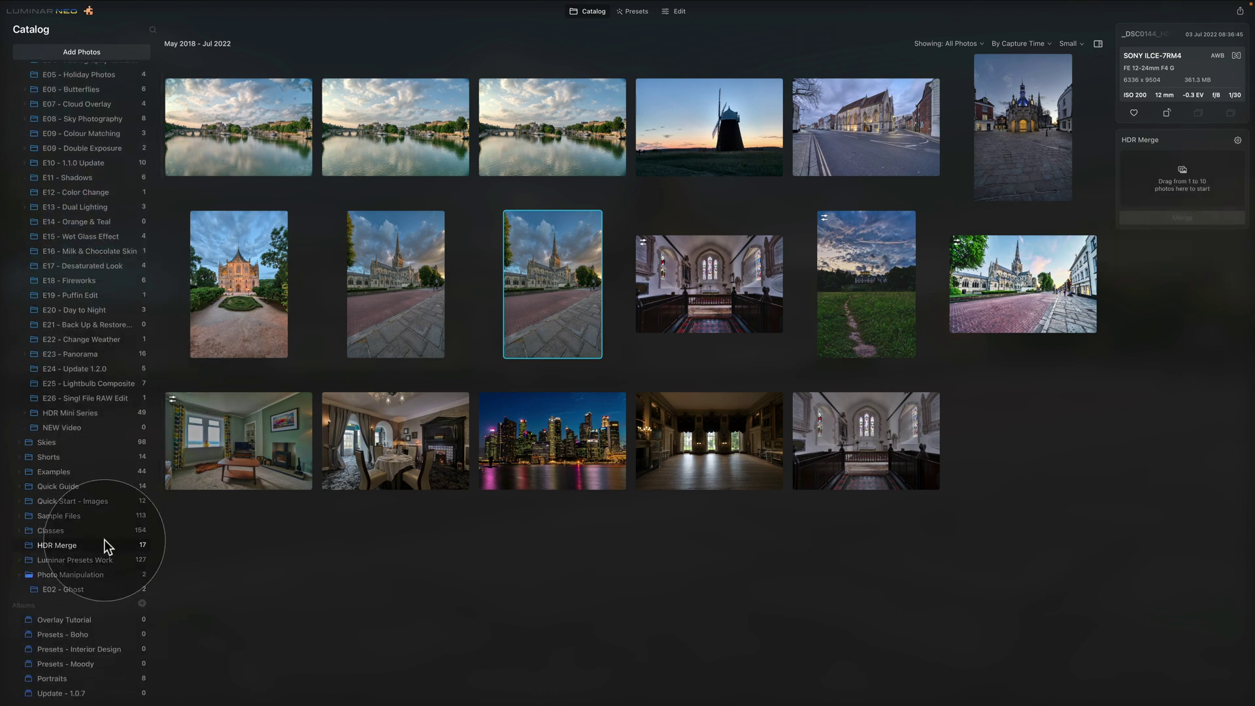
pyautogui.scroll(5, 104, 542)
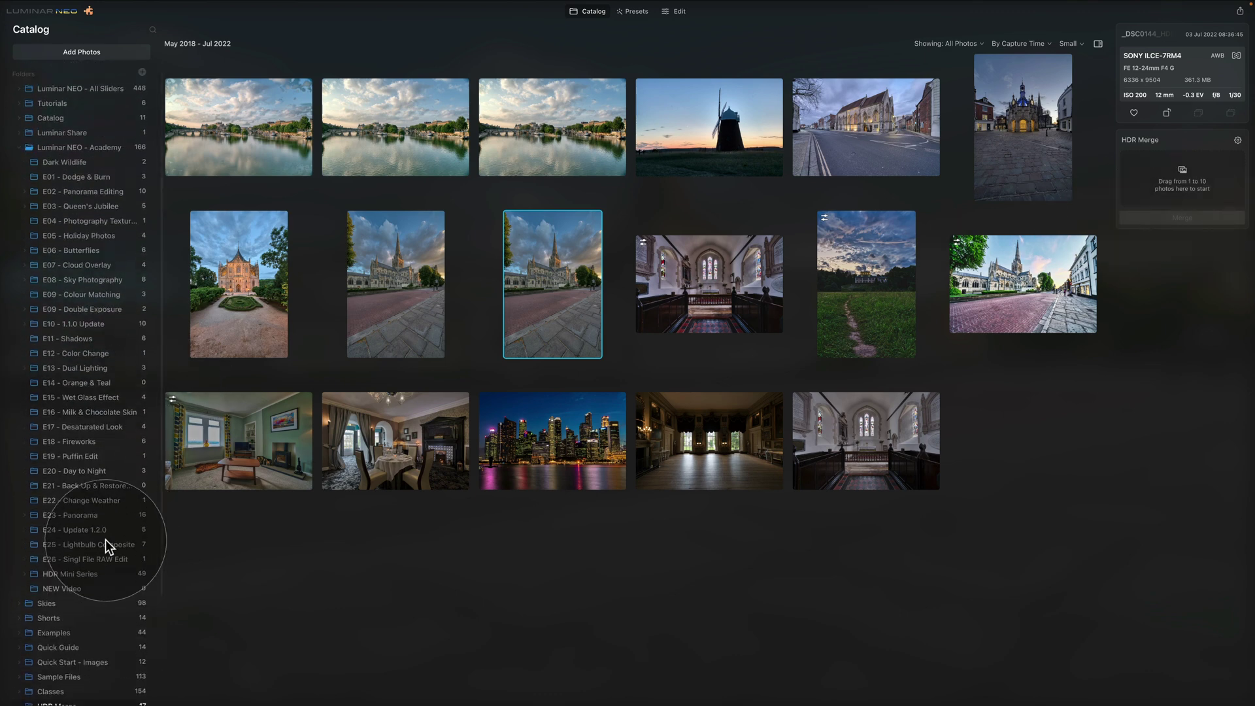
pyautogui.scroll(-5, 110, 522)
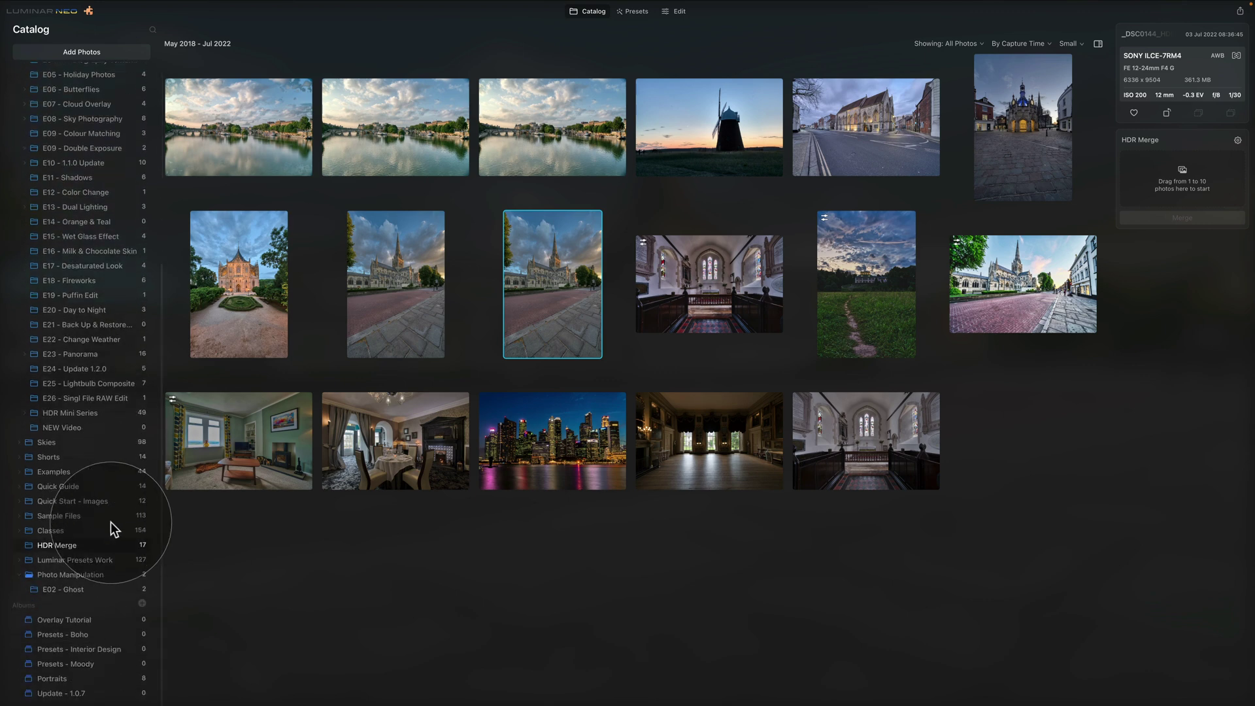
pyautogui.scroll(4, 52, 304)
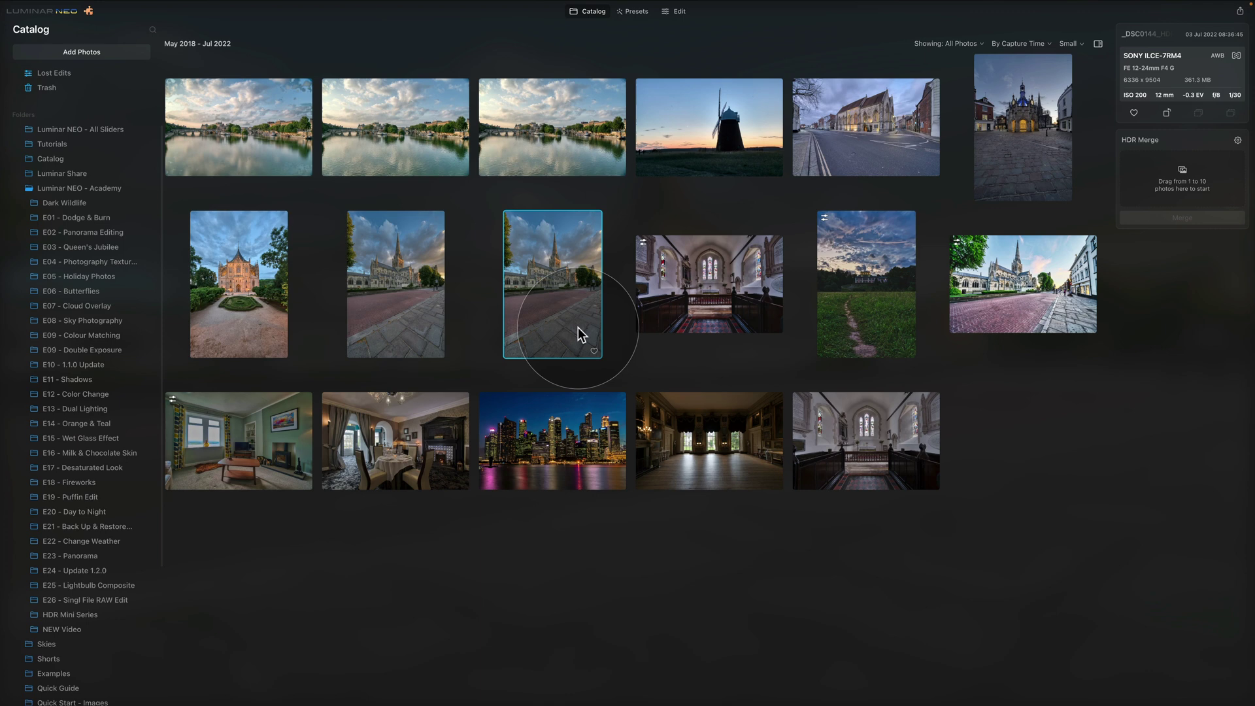
pyautogui.moveTo(578, 328); pyautogui.dragTo(119, 602)
# Open the E26 folder and select the merged HDR cathedral photo
pyautogui.click(118, 601)
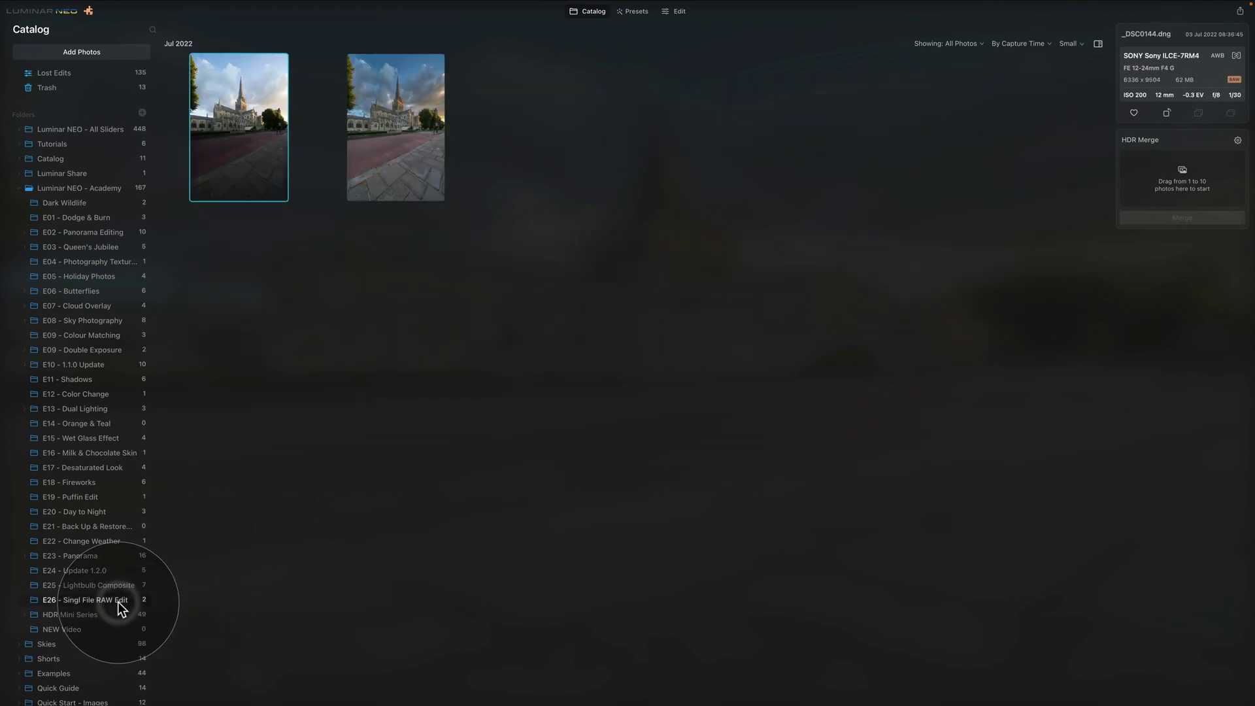
pyautogui.click(382, 94)
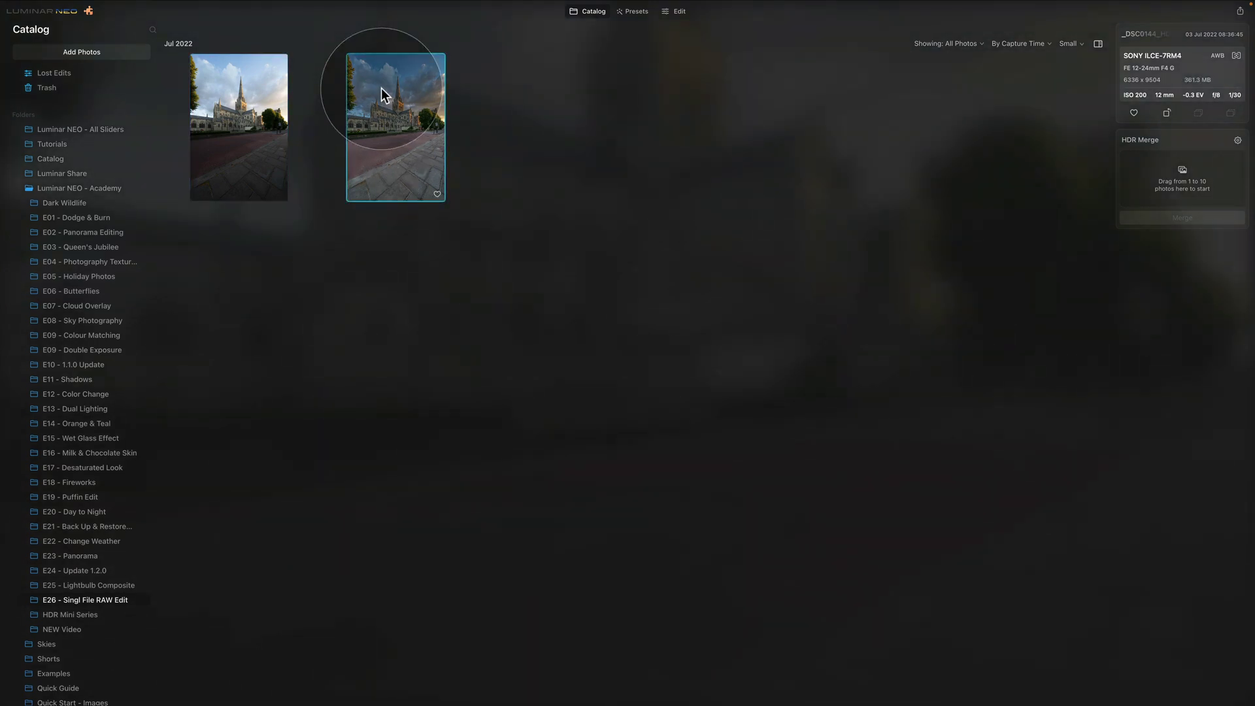
pyautogui.click(383, 110)
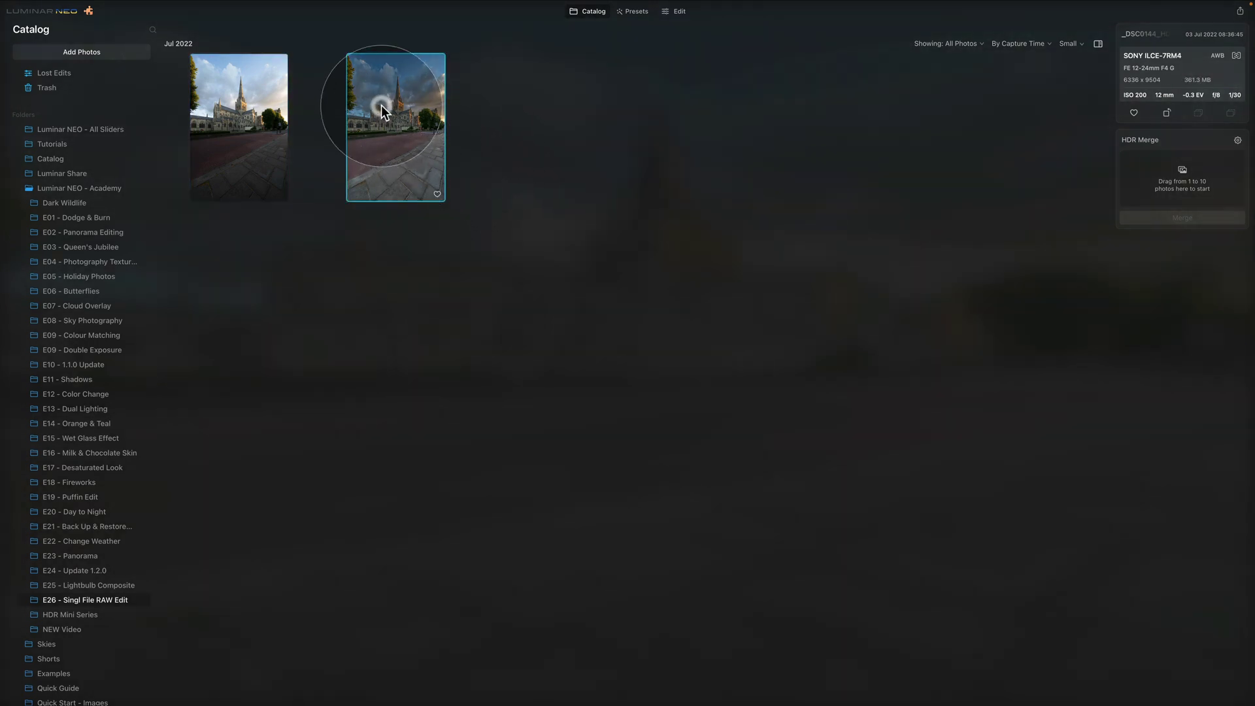
# Open the HDR photo in Edit and enable Auto Defringe in Develop's Optics section
pyautogui.click(671, 11)
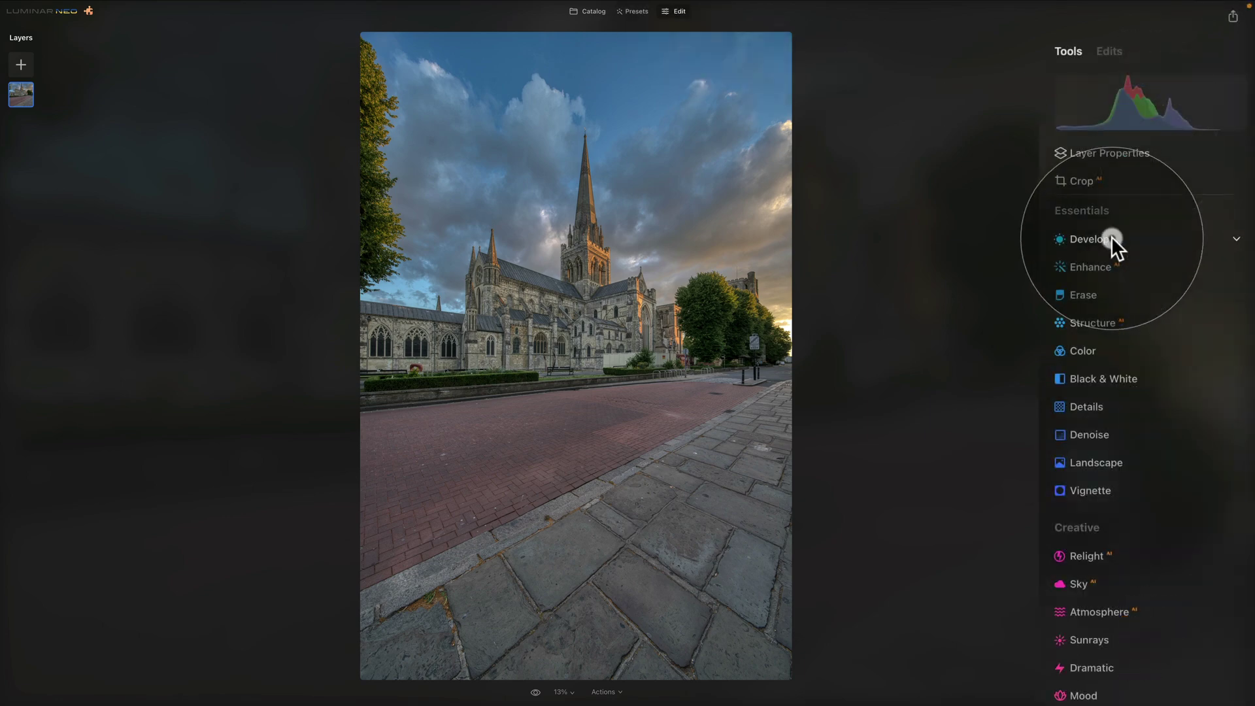
pyautogui.click(1159, 158)
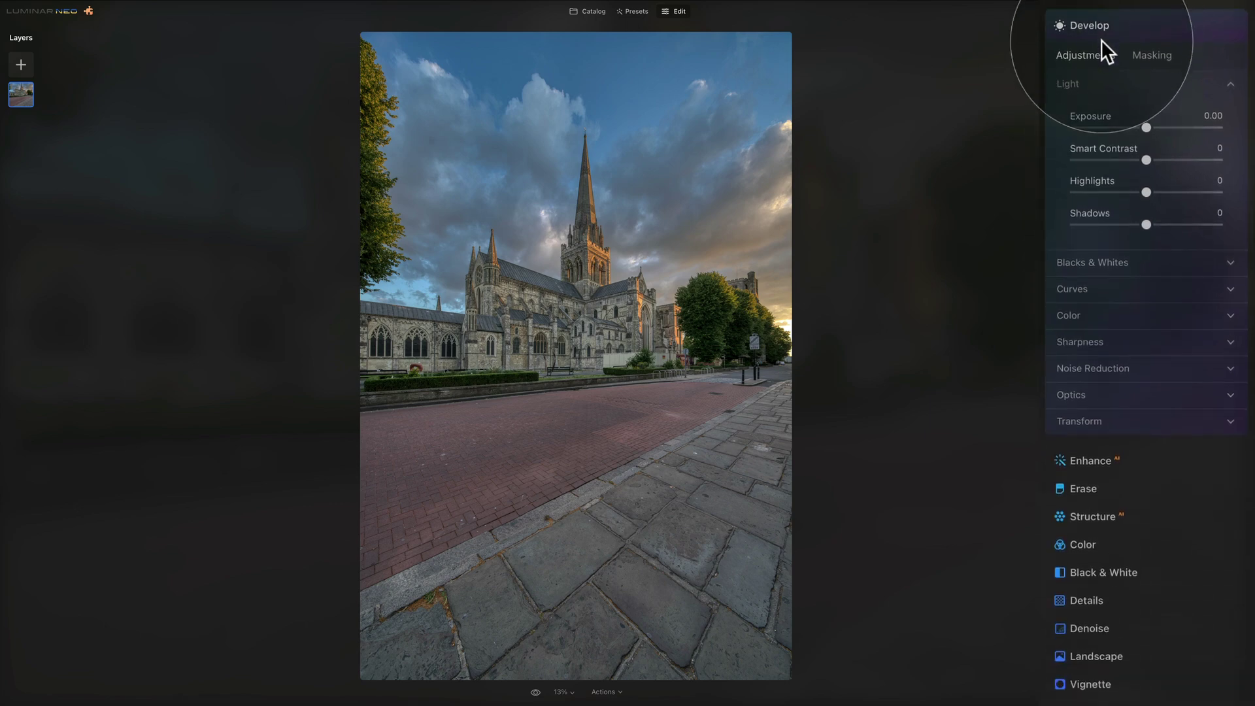
pyautogui.click(1100, 79)
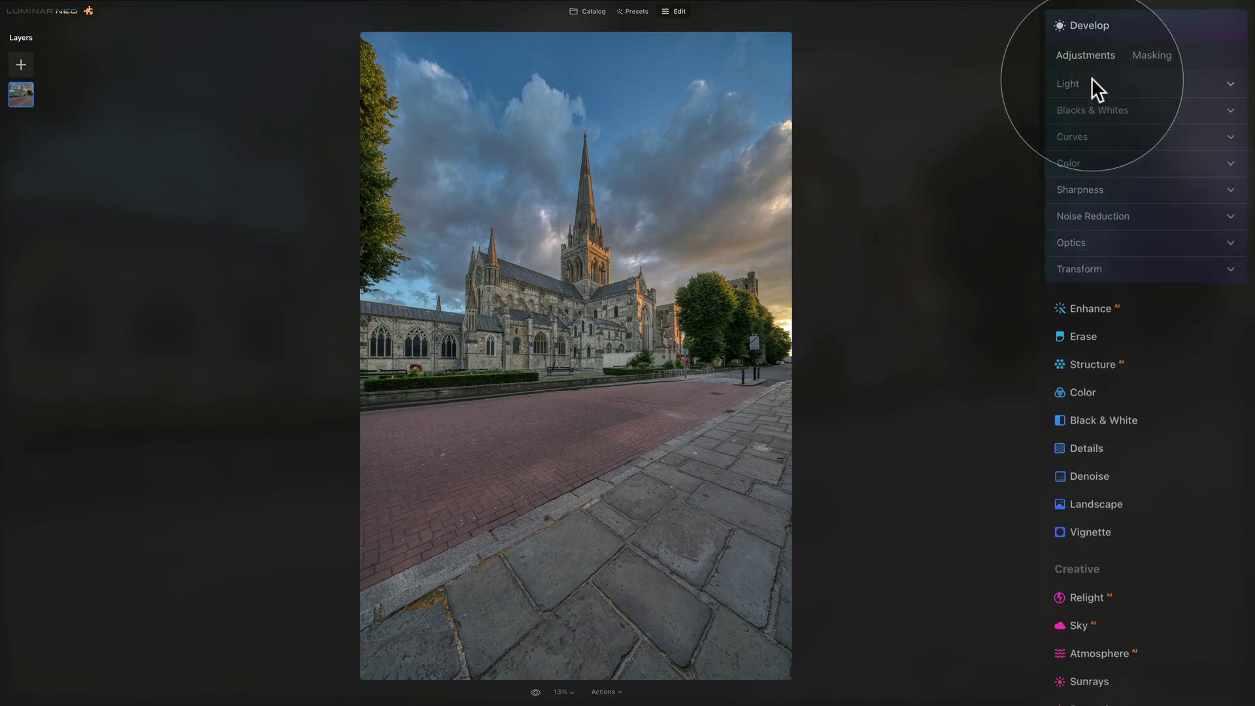
pyautogui.click(1093, 241)
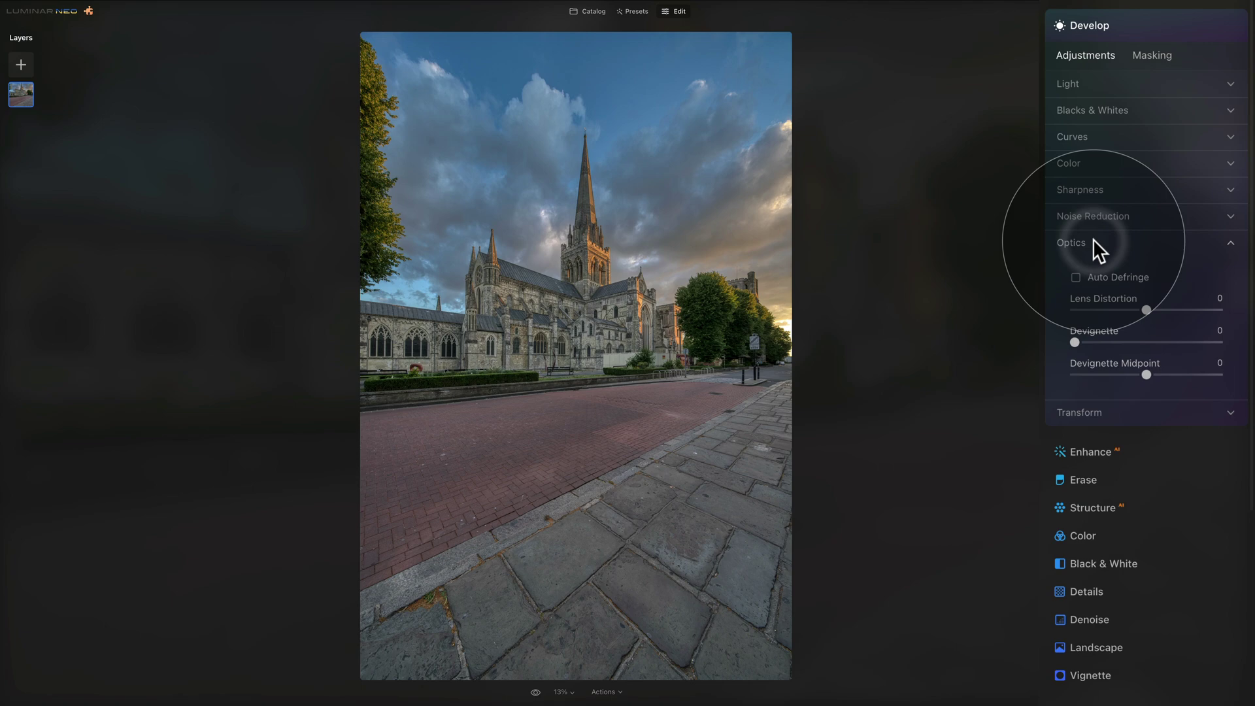
pyautogui.click(1127, 273)
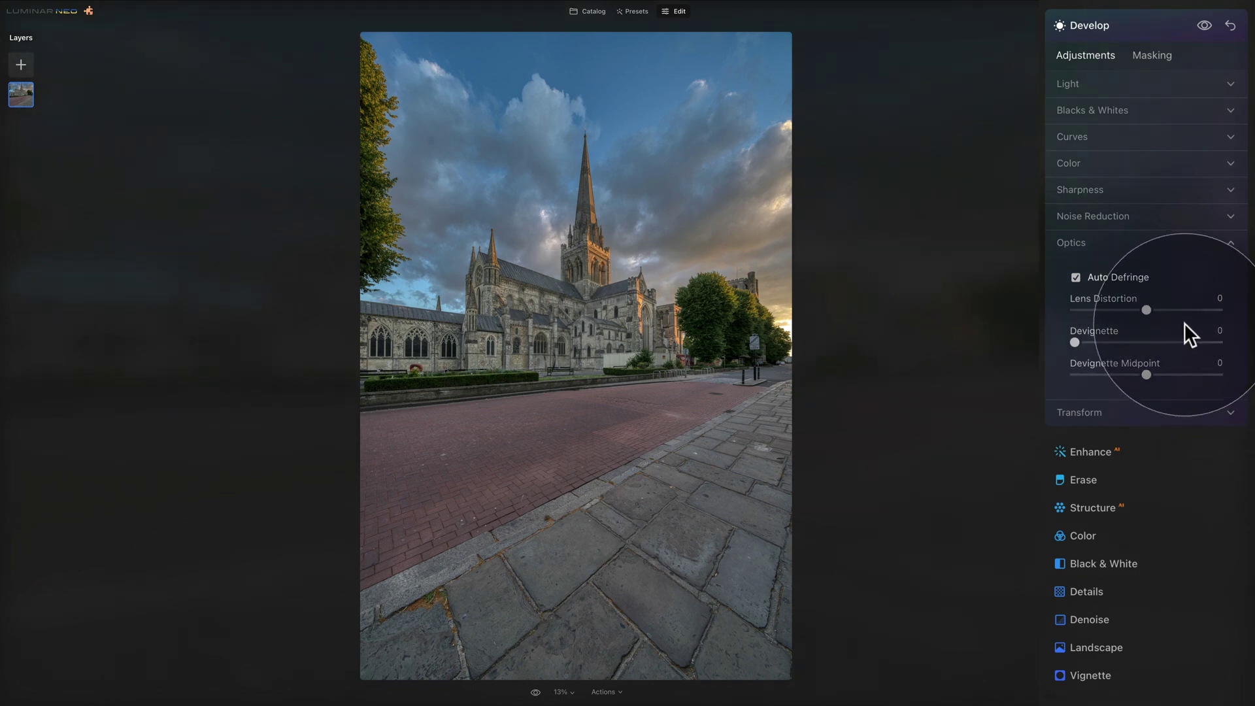
pyautogui.click(1095, 240)
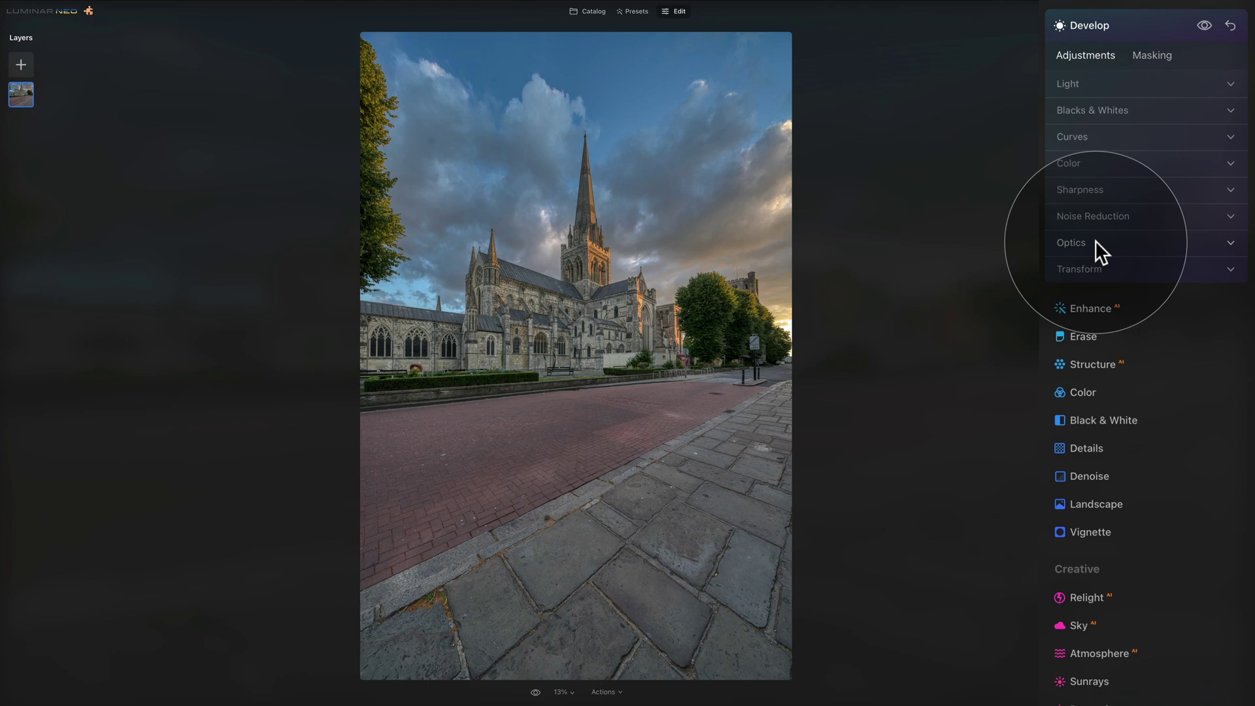
# Expand Sharpness and Noise Reduction and view the photo at 100% zoom
pyautogui.click(1104, 190)
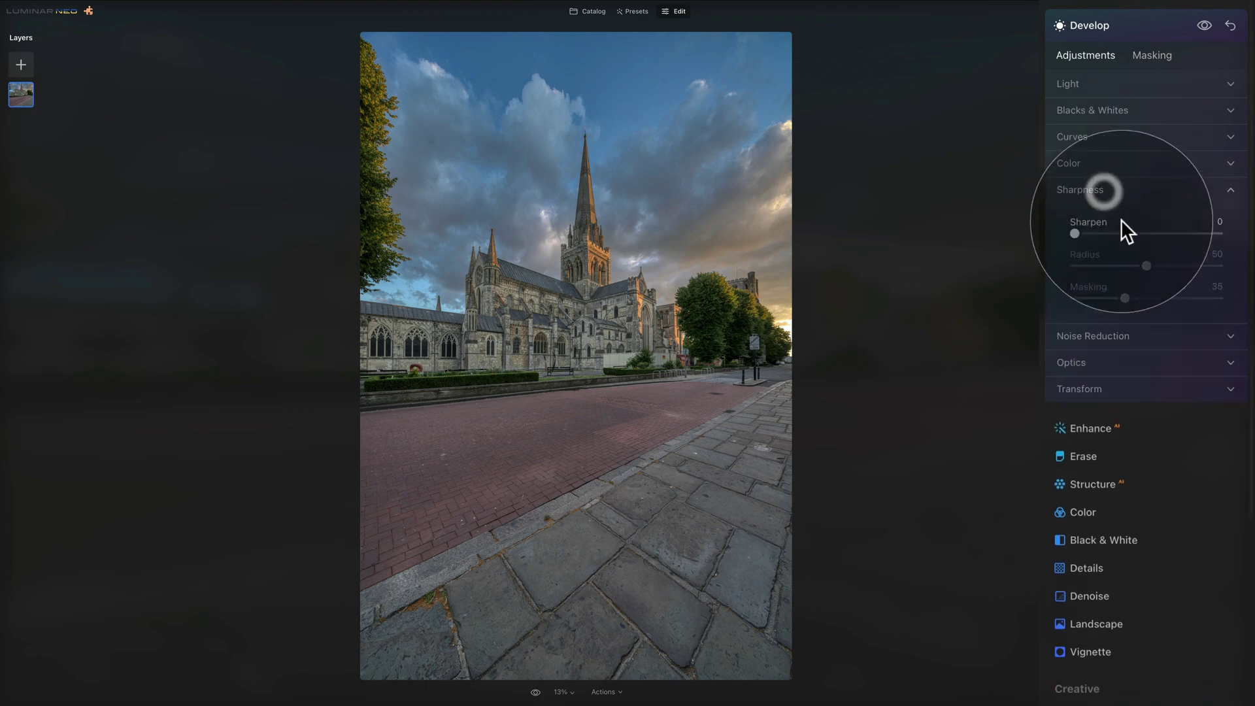
pyautogui.click(1136, 331)
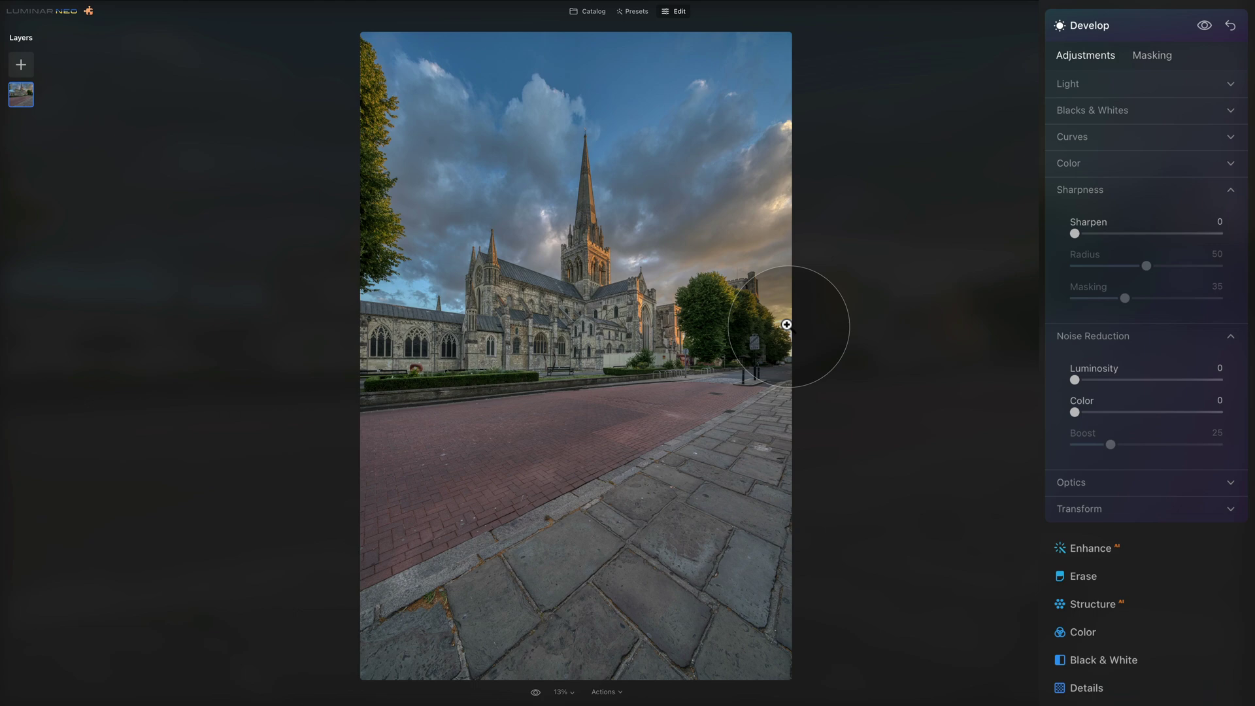
pyautogui.click(573, 694)
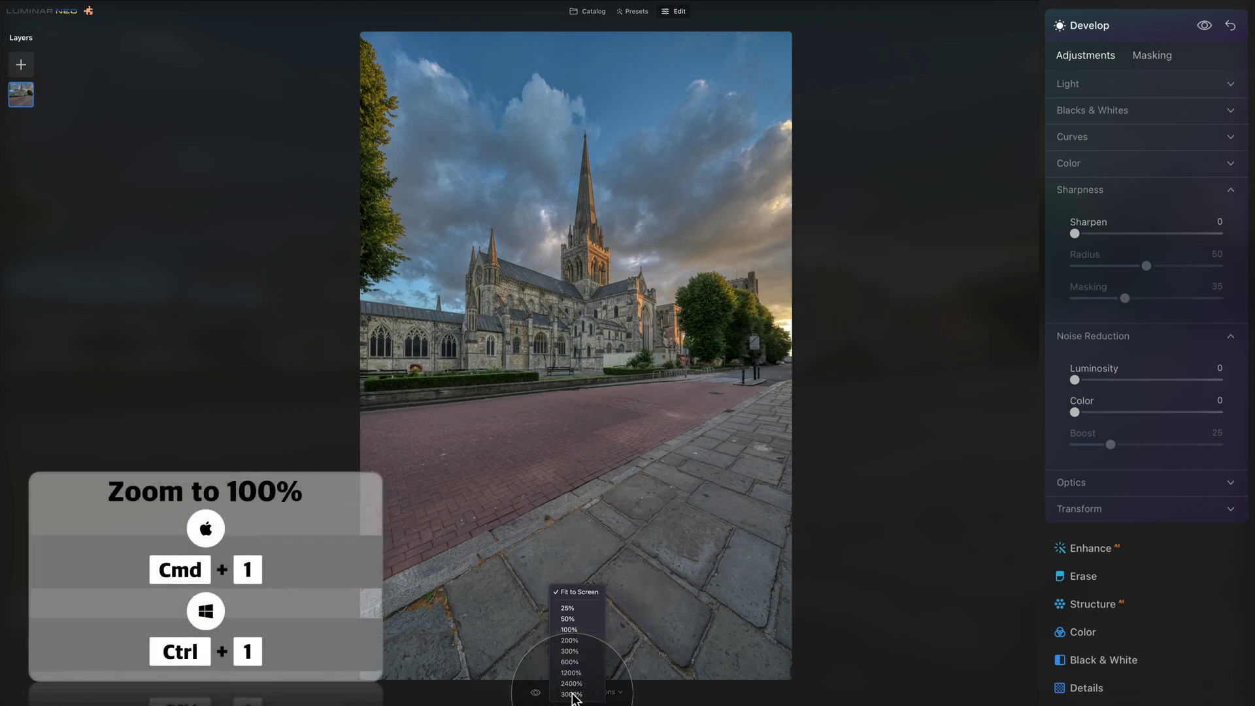
pyautogui.click(583, 632)
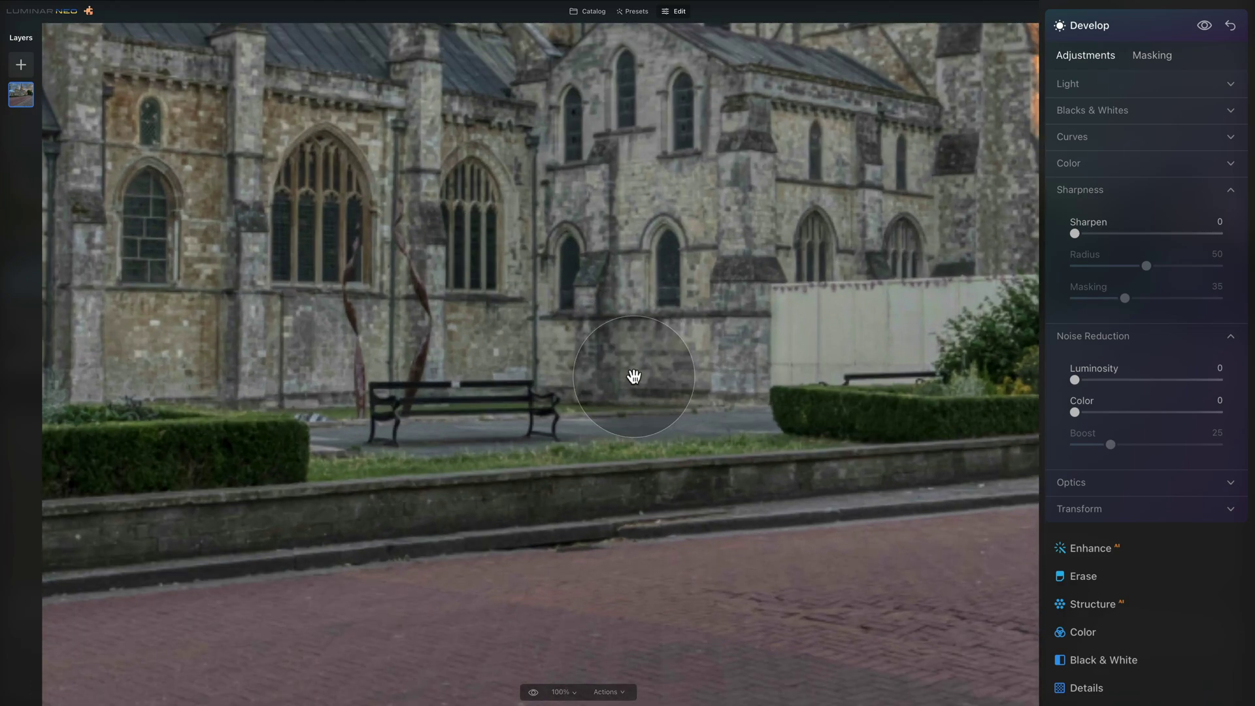
# Frame the spires and set Luminosity noise reduction to 20
pyautogui.scroll(10, 630, 370)
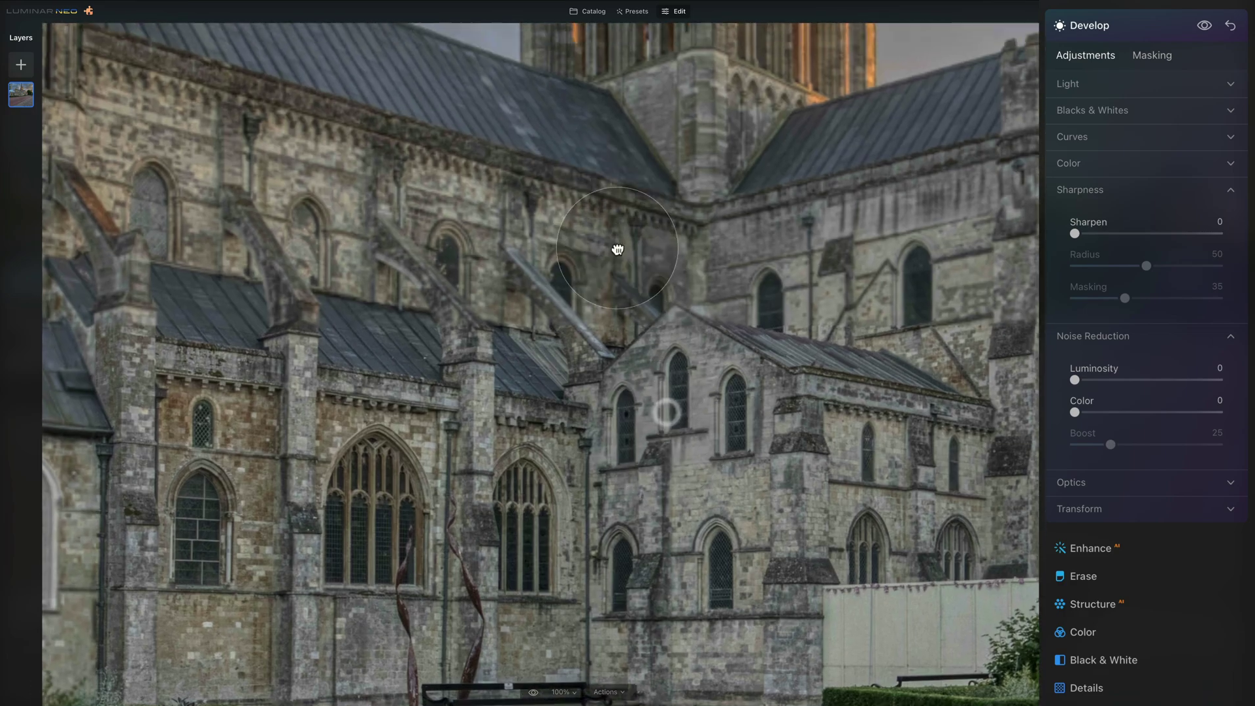
pyautogui.hscroll(-5, 730, 368)
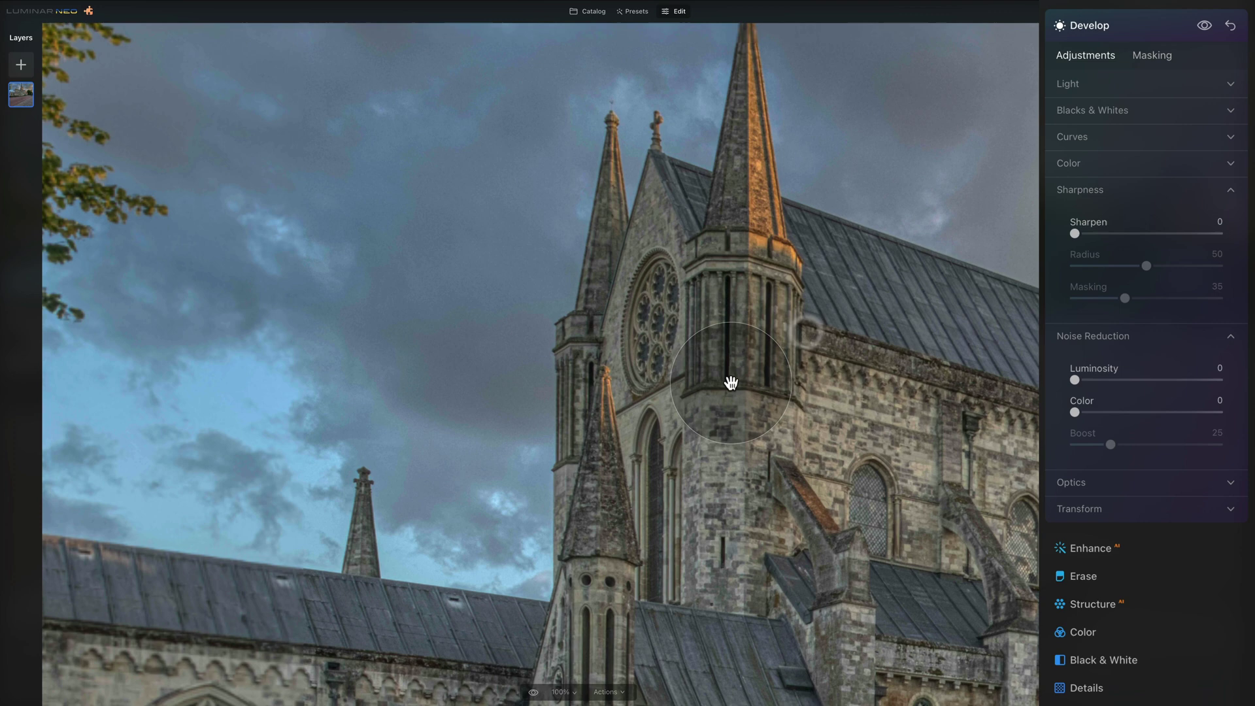
pyautogui.moveTo(669, 469); pyautogui.dragTo(680, 449)
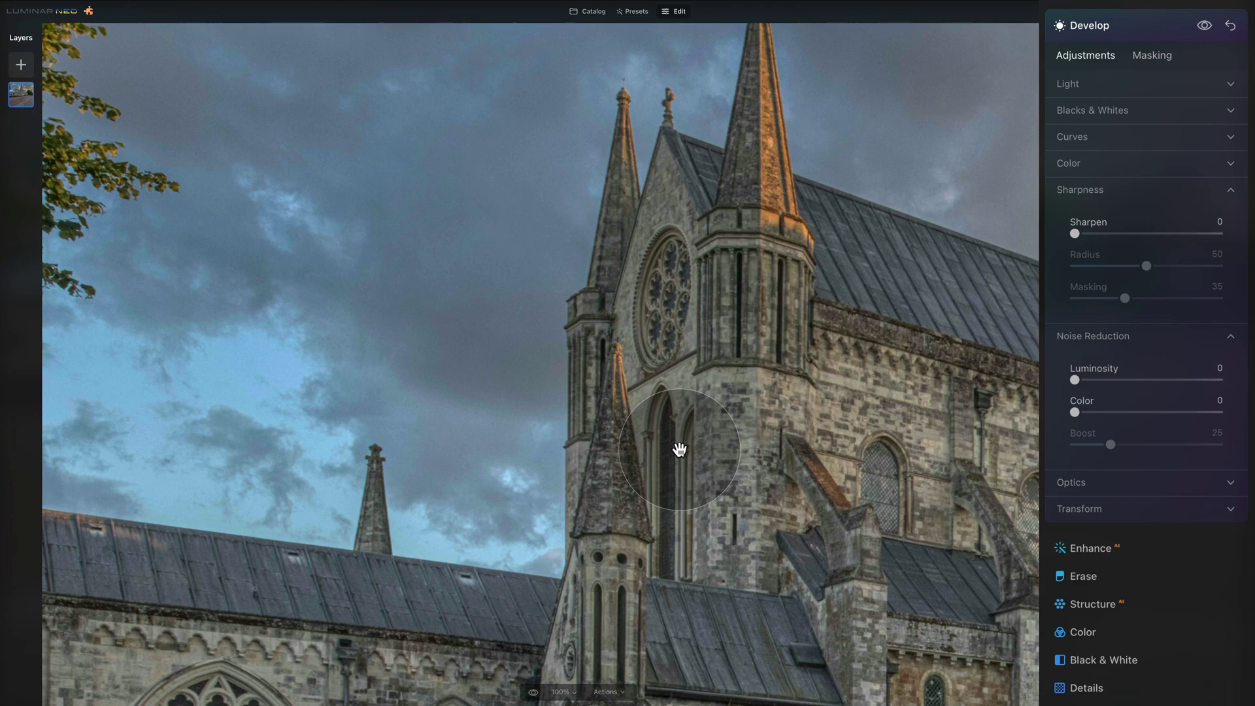
pyautogui.moveTo(1076, 378); pyautogui.dragTo(1104, 379)
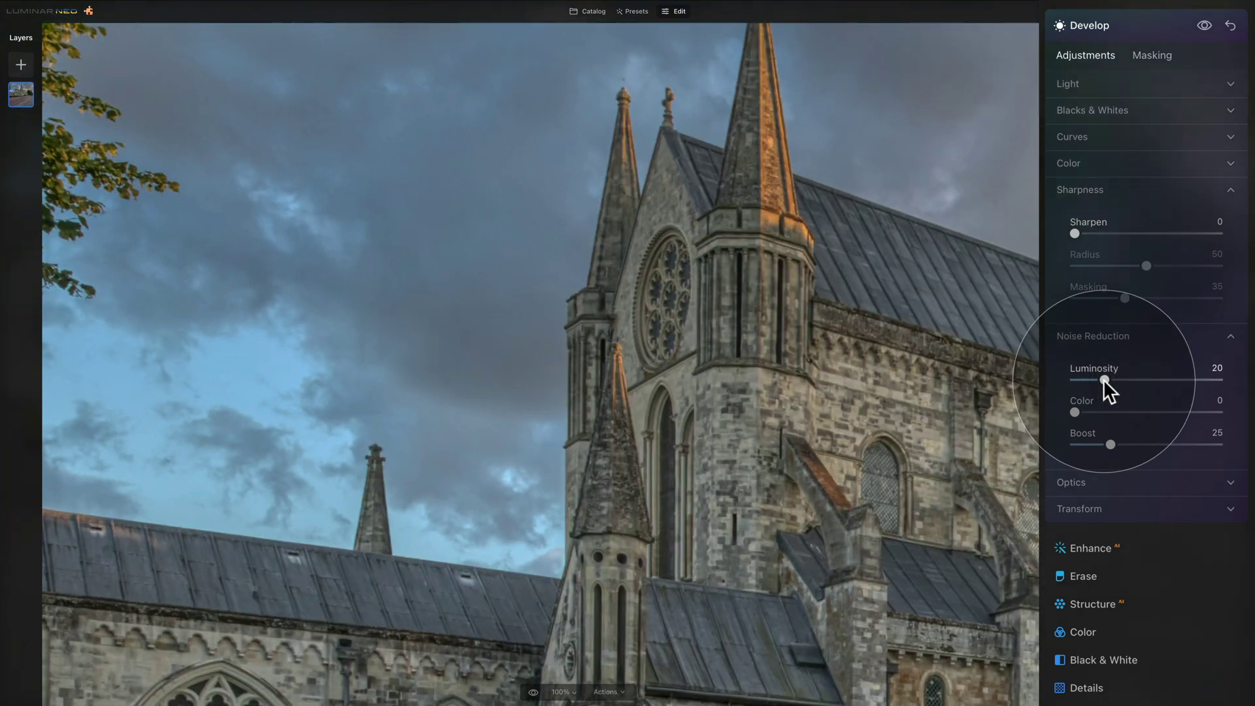
# Raise Luminosity noise reduction to 25, Sharpen to about 75, and Masking to 70
pyautogui.moveTo(1103, 379); pyautogui.dragTo(1111, 378)
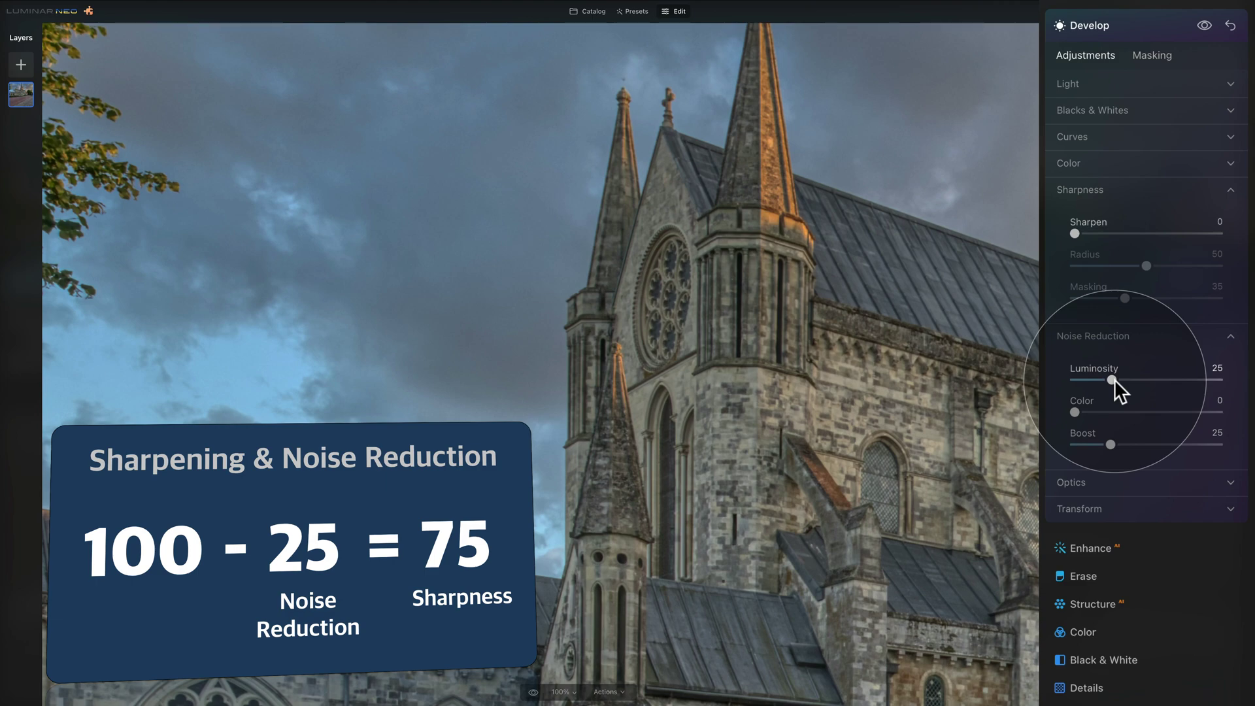
pyautogui.moveTo(1174, 233); pyautogui.dragTo(1187, 234)
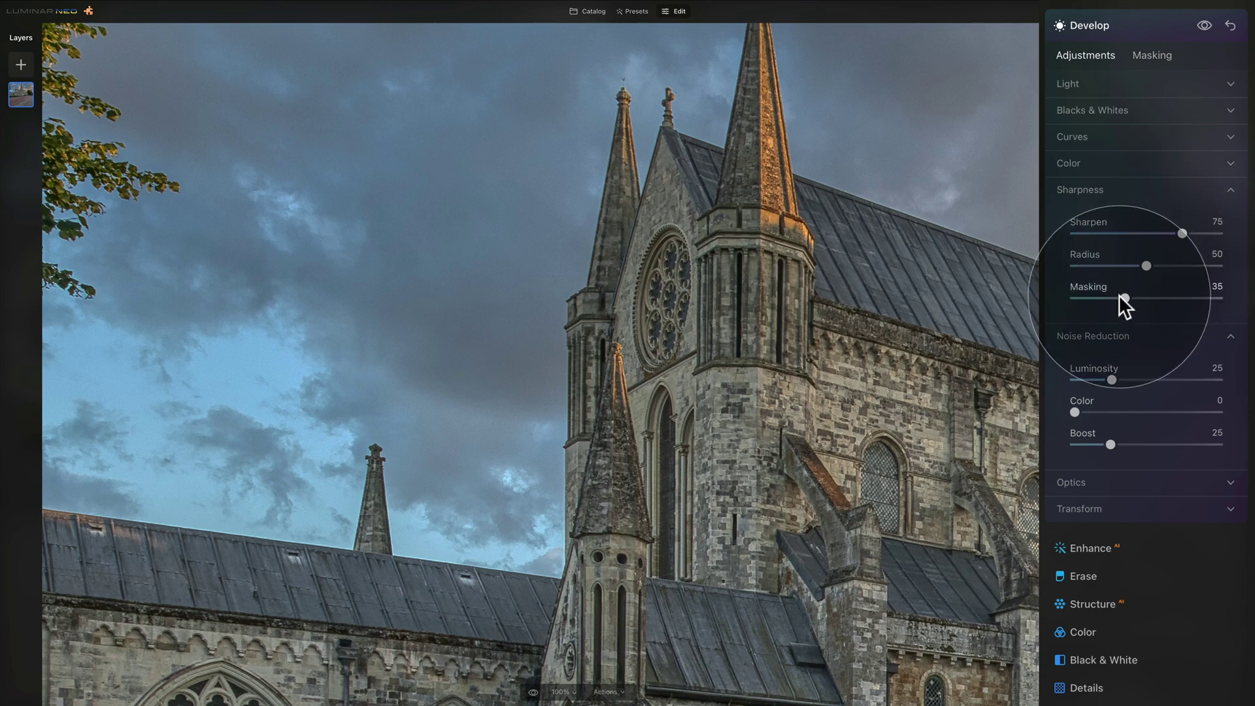
pyautogui.moveTo(1122, 295); pyautogui.dragTo(1178, 298)
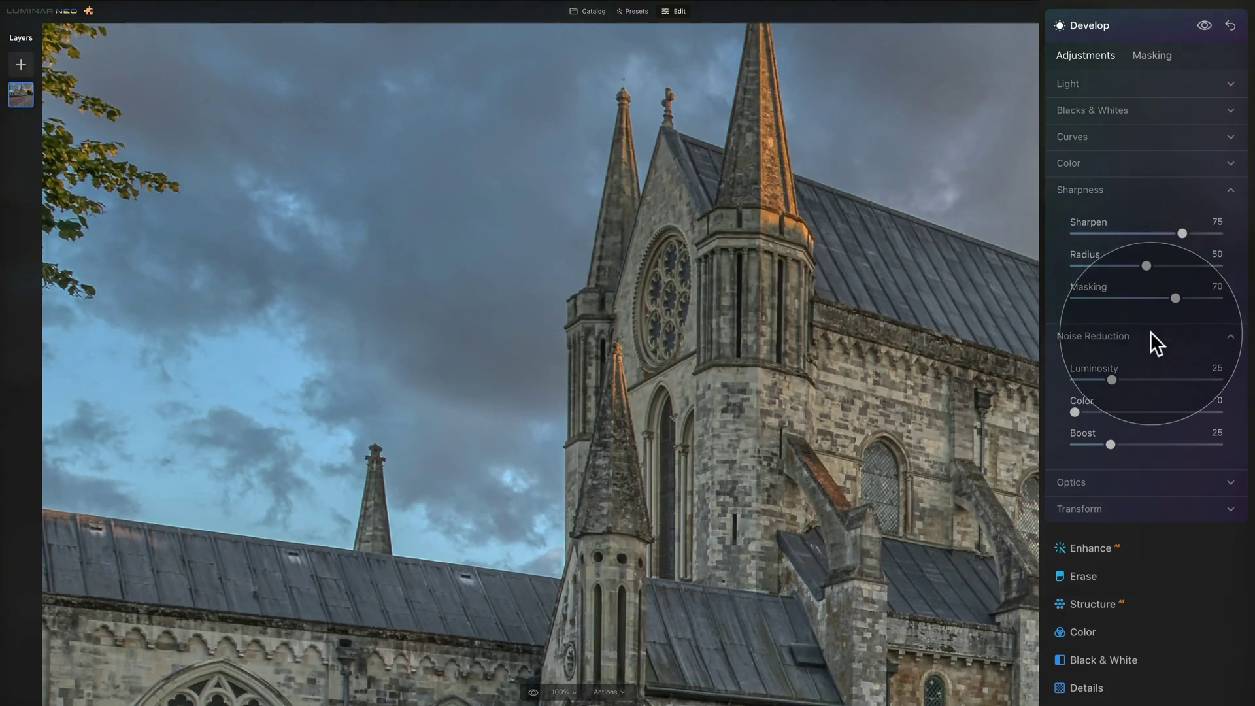
# Collapse Noise Reduction and Sharpness, fit the photo to the view, and expand Light's Blacks & Whites
pyautogui.click(1112, 336)
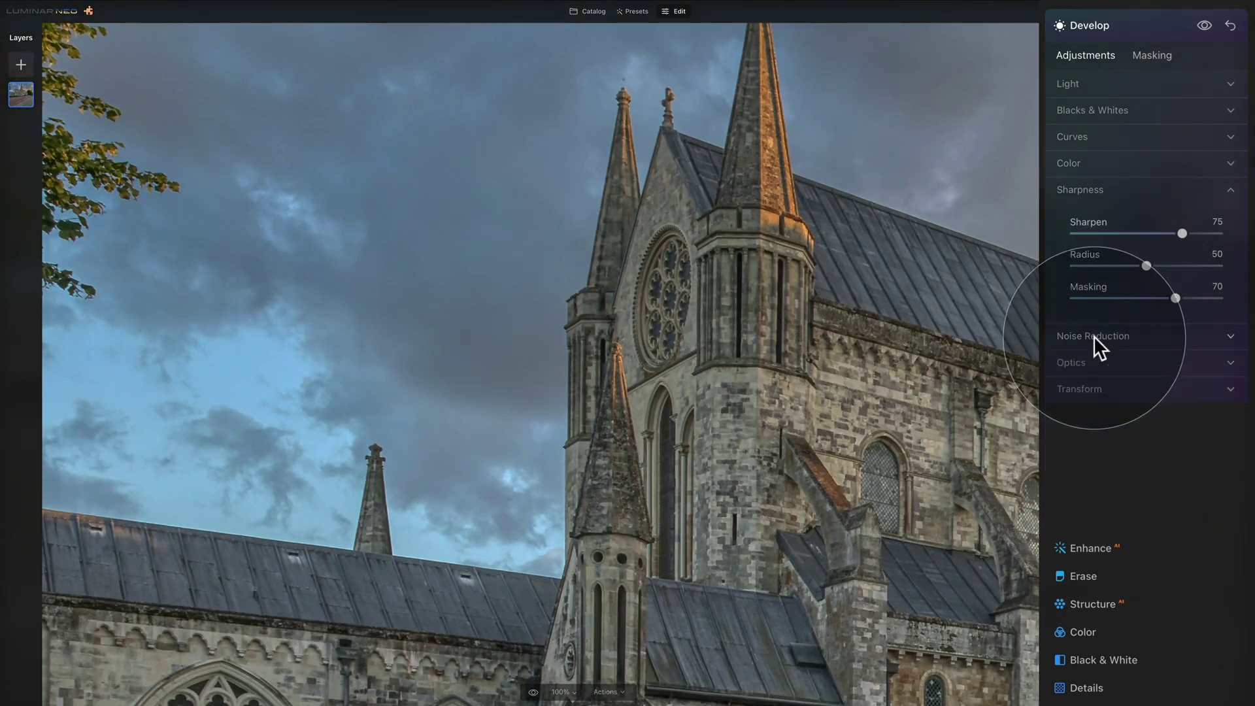
pyautogui.click(1118, 187)
pyautogui.hotkey('ctrl', '0')
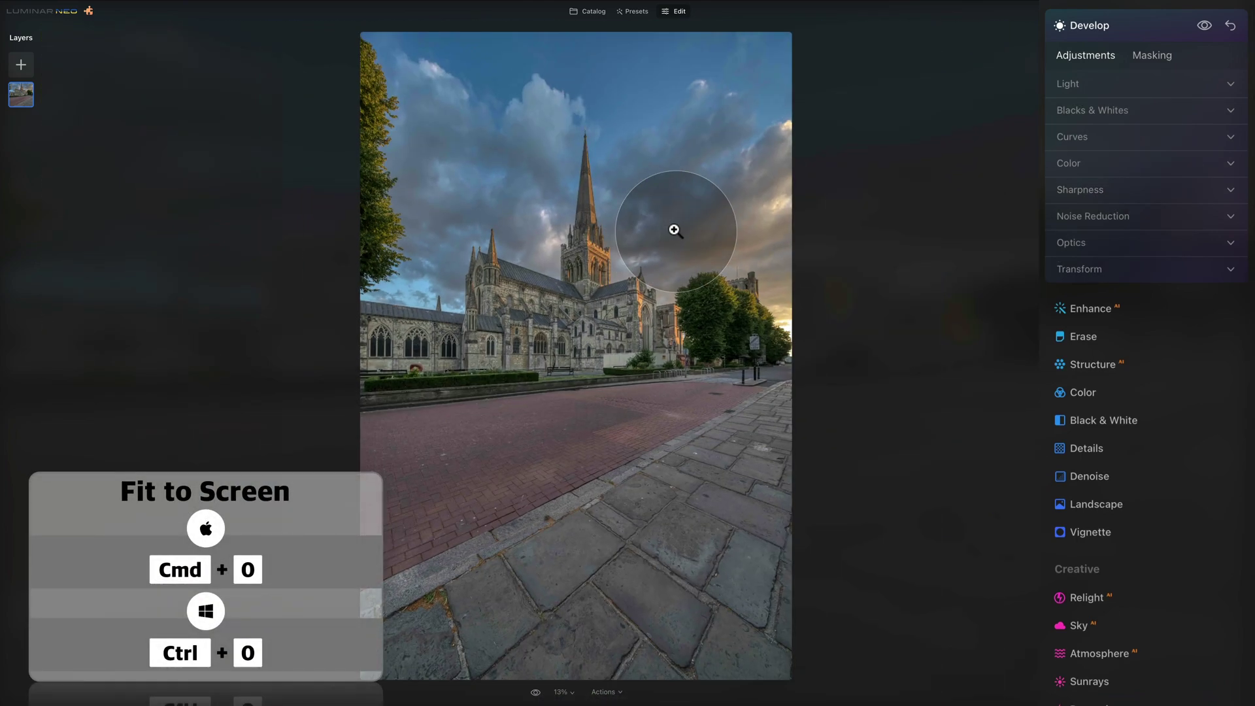
pyautogui.click(1084, 84)
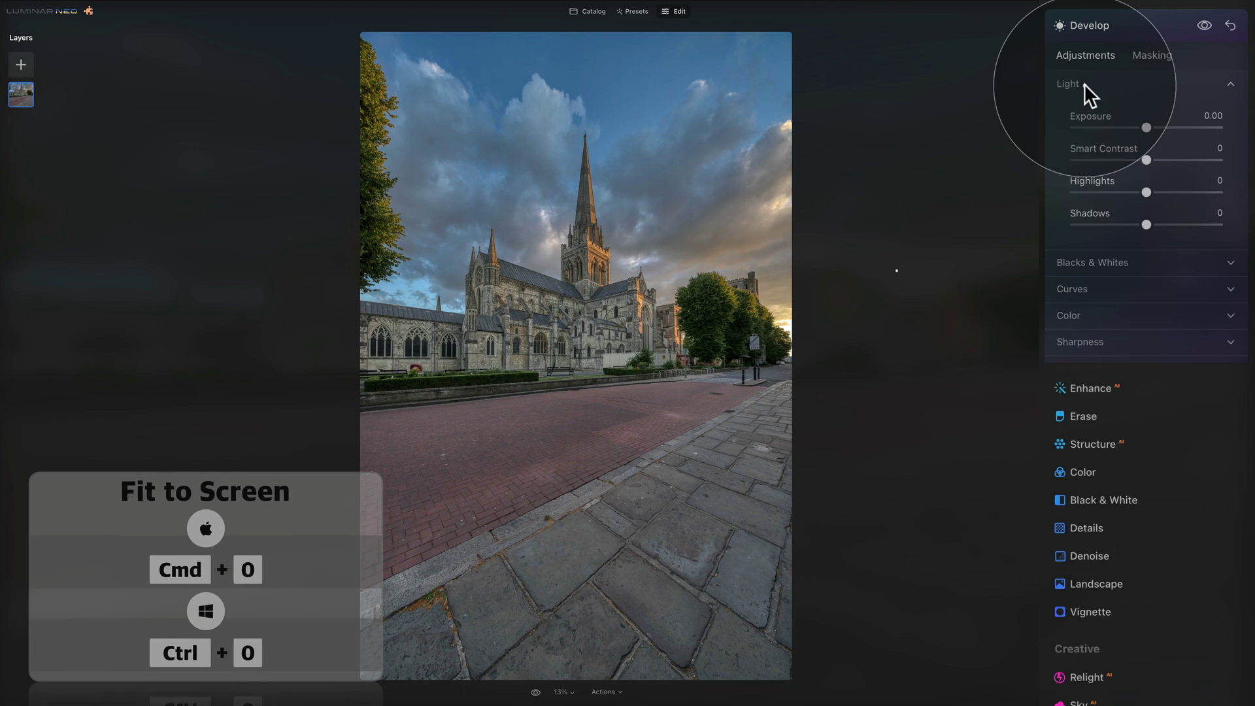
pyautogui.click(1155, 258)
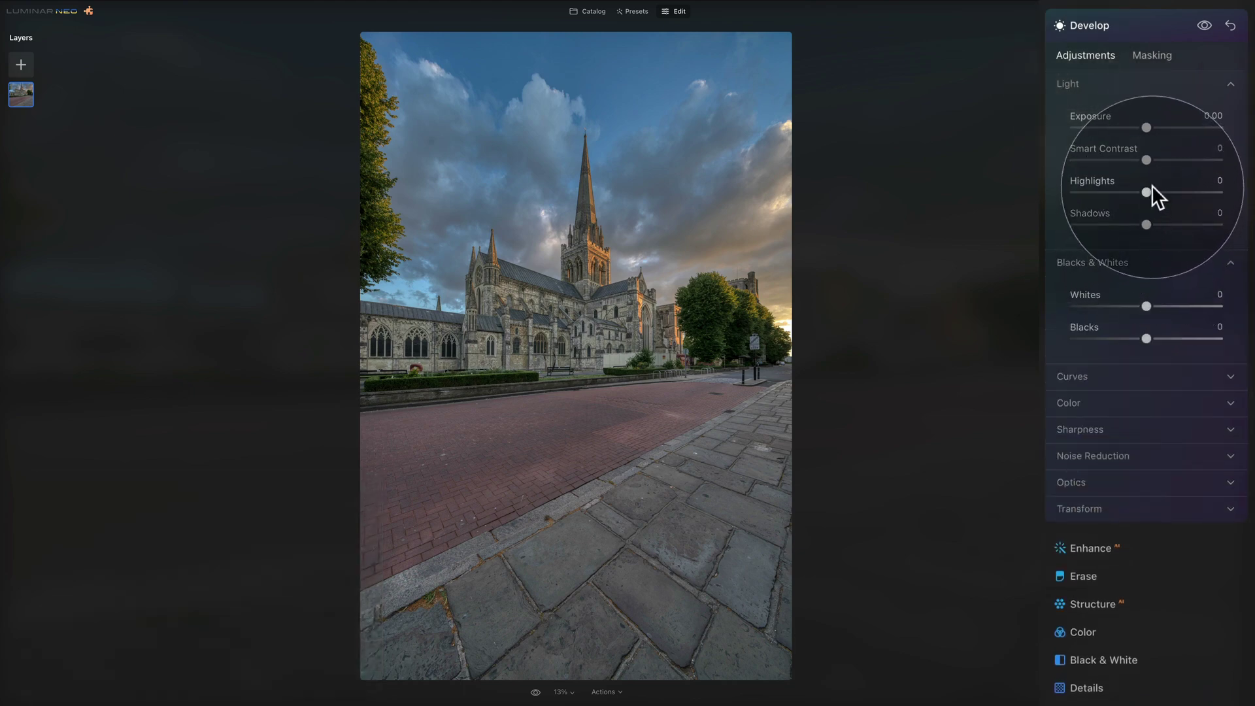
# Set Highlights to -80 and Shadows to 40, and turn on clipping warnings
pyautogui.moveTo(1146, 192); pyautogui.dragTo(1122, 192)
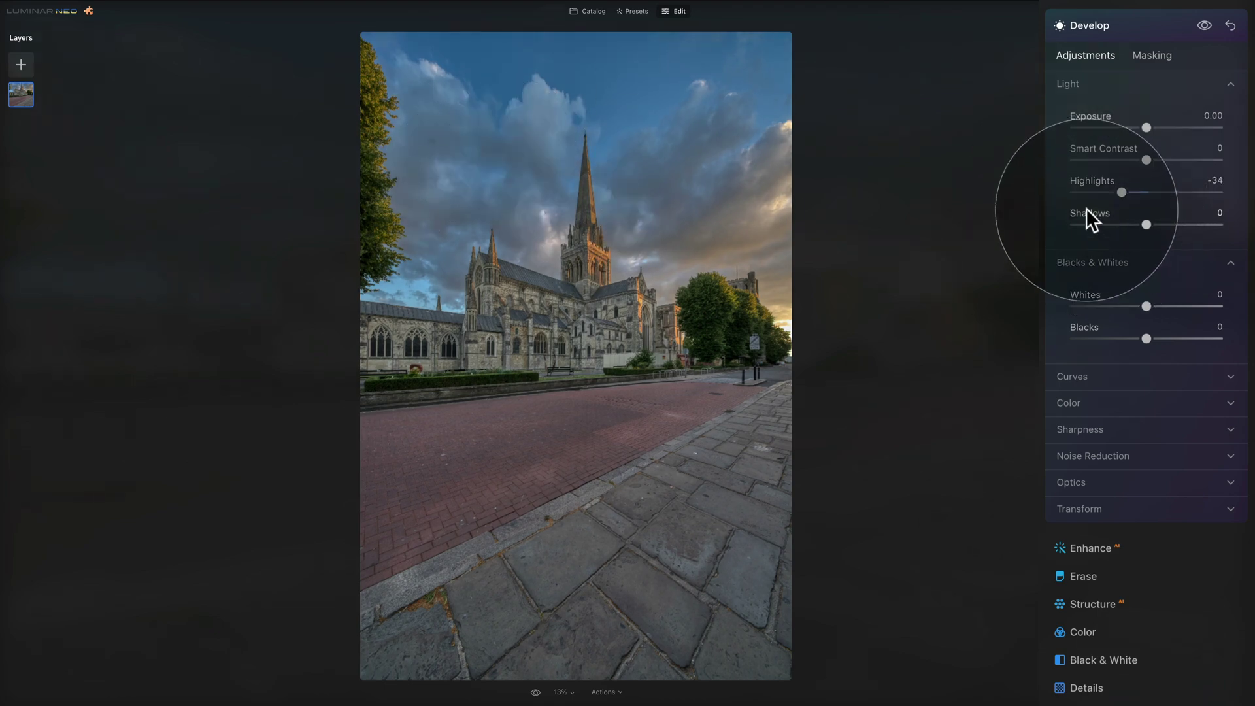
pyautogui.moveTo(1120, 192); pyautogui.dragTo(1085, 187)
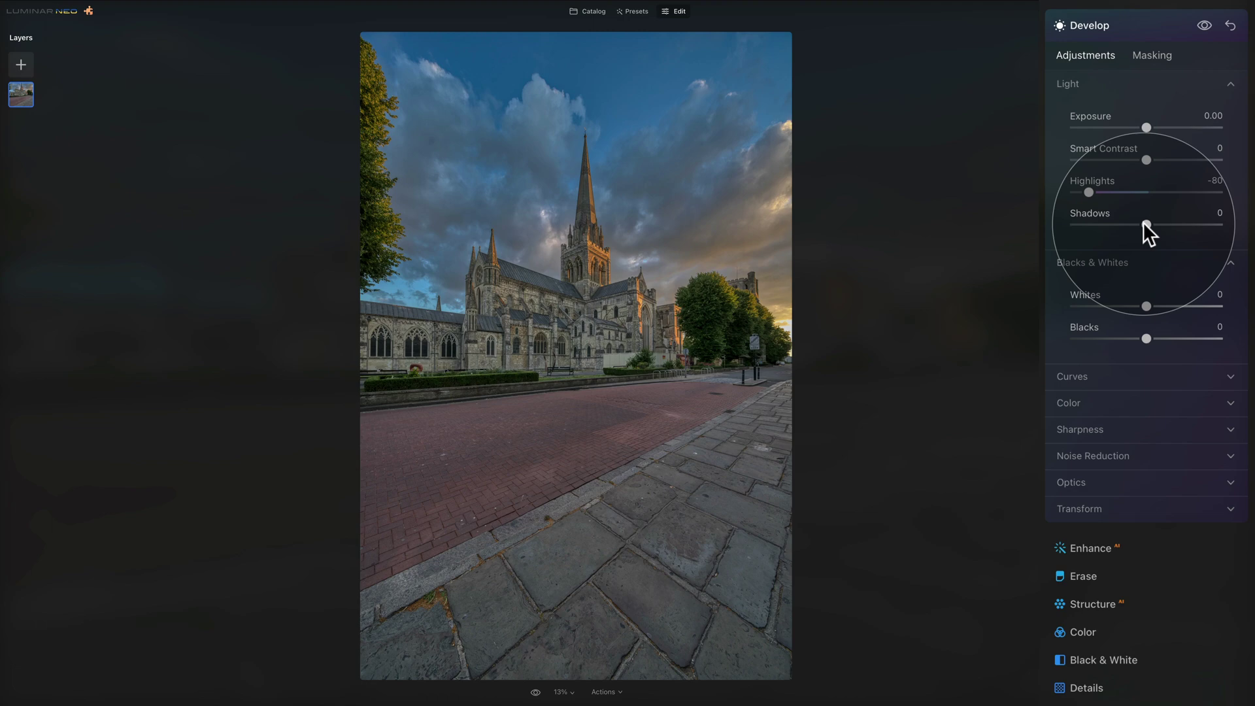
pyautogui.moveTo(1146, 224); pyautogui.dragTo(1220, 225)
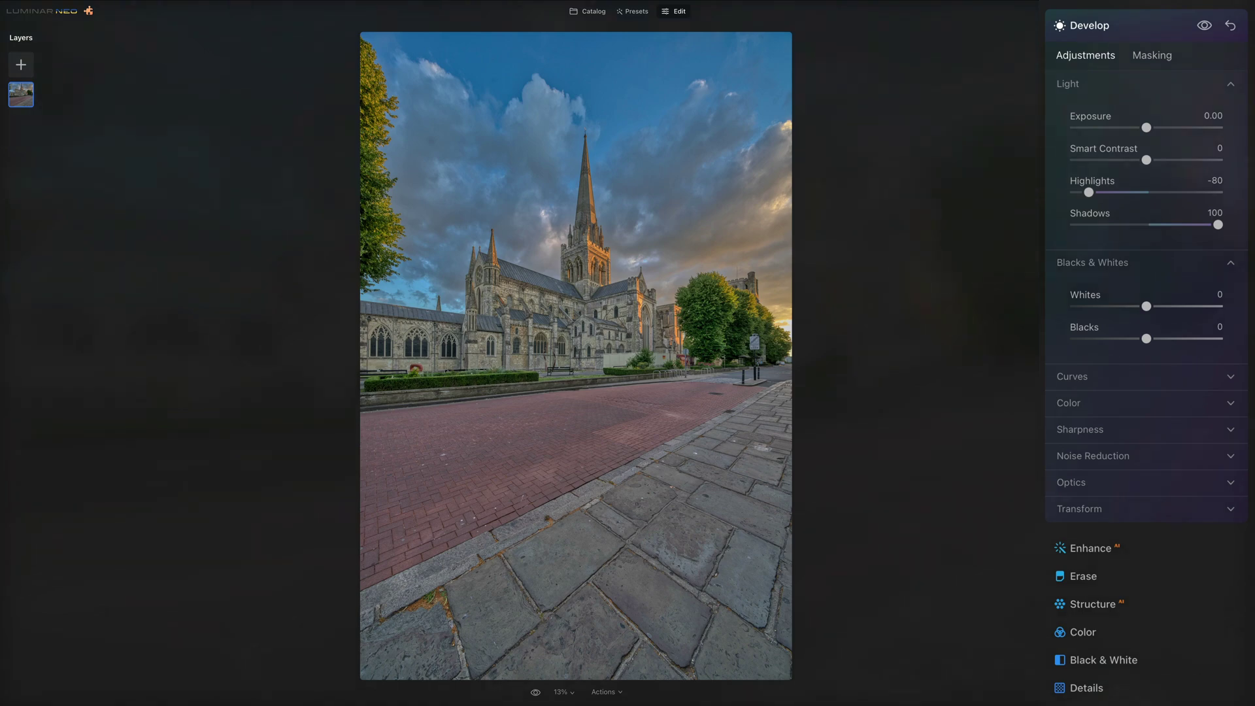
pyautogui.moveTo(1183, 227); pyautogui.dragTo(1177, 225)
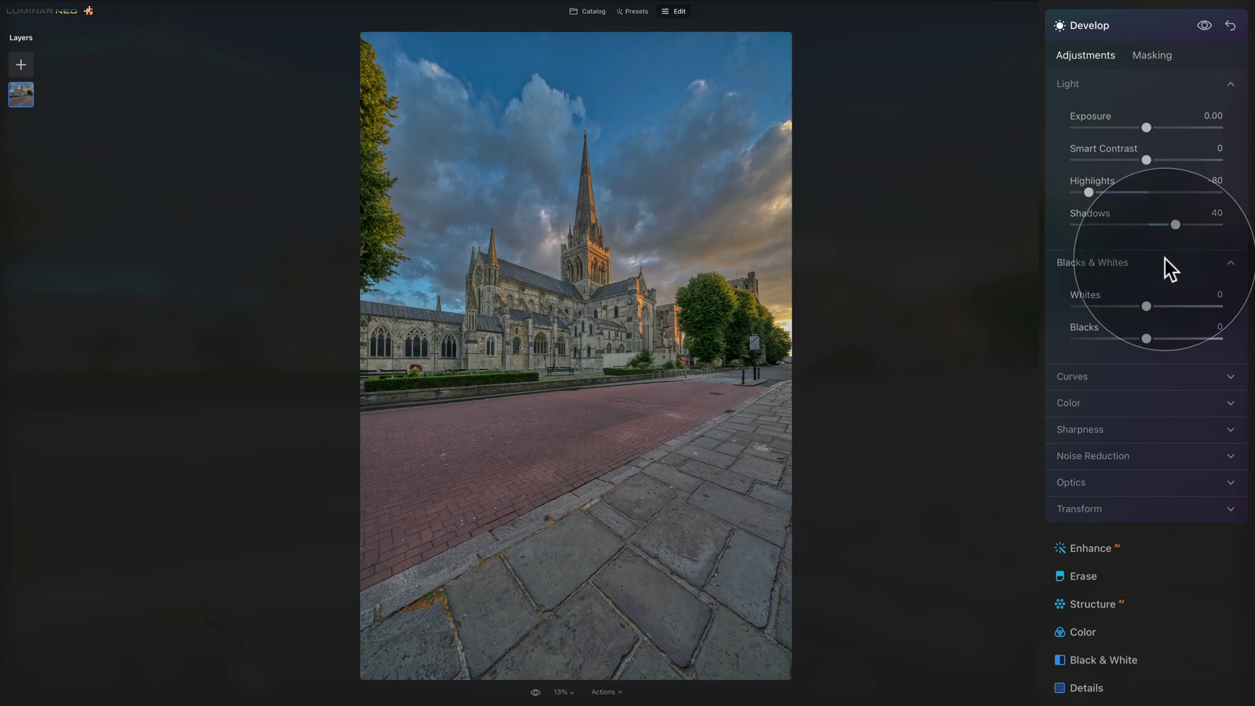
pyautogui.press('j')
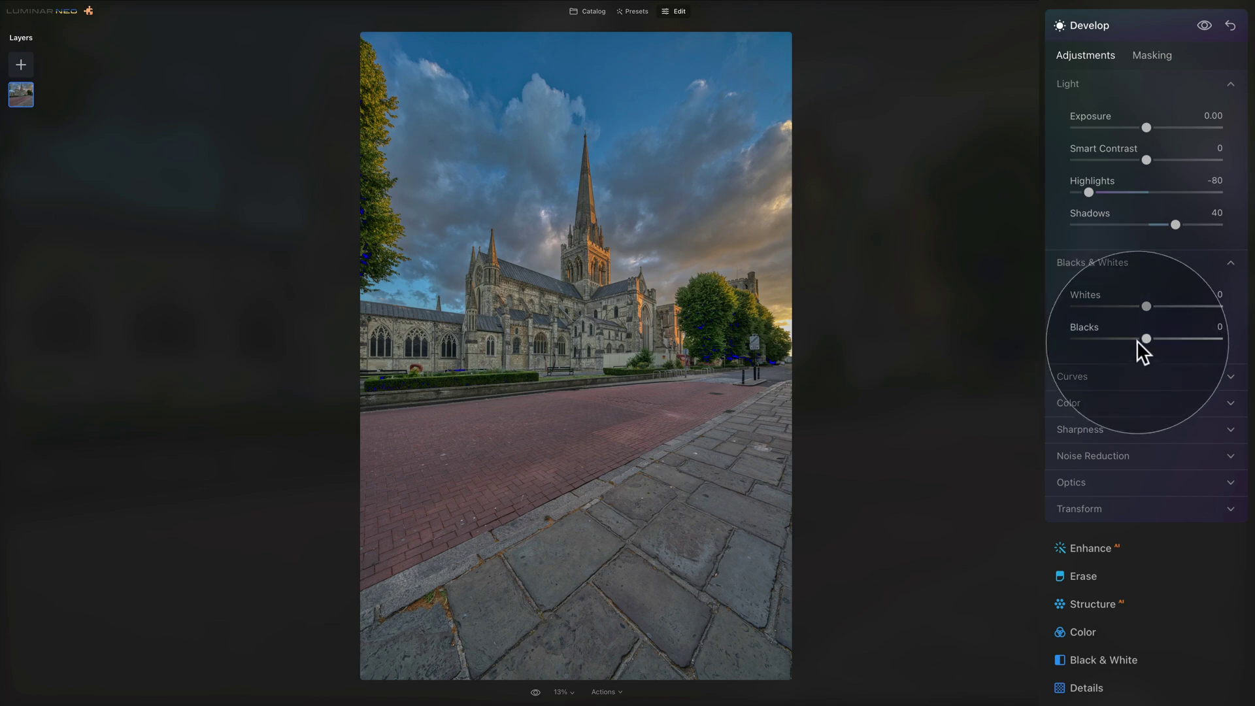
# Set Blacks to -10, then push Whites, Shadows and Highlights to maximum to check clipping
pyautogui.moveTo(1144, 337)
pyautogui.mouseDown()
pyautogui.moveTo(1064, 345)
pyautogui.moveTo(1147, 340)
pyautogui.mouseUp()
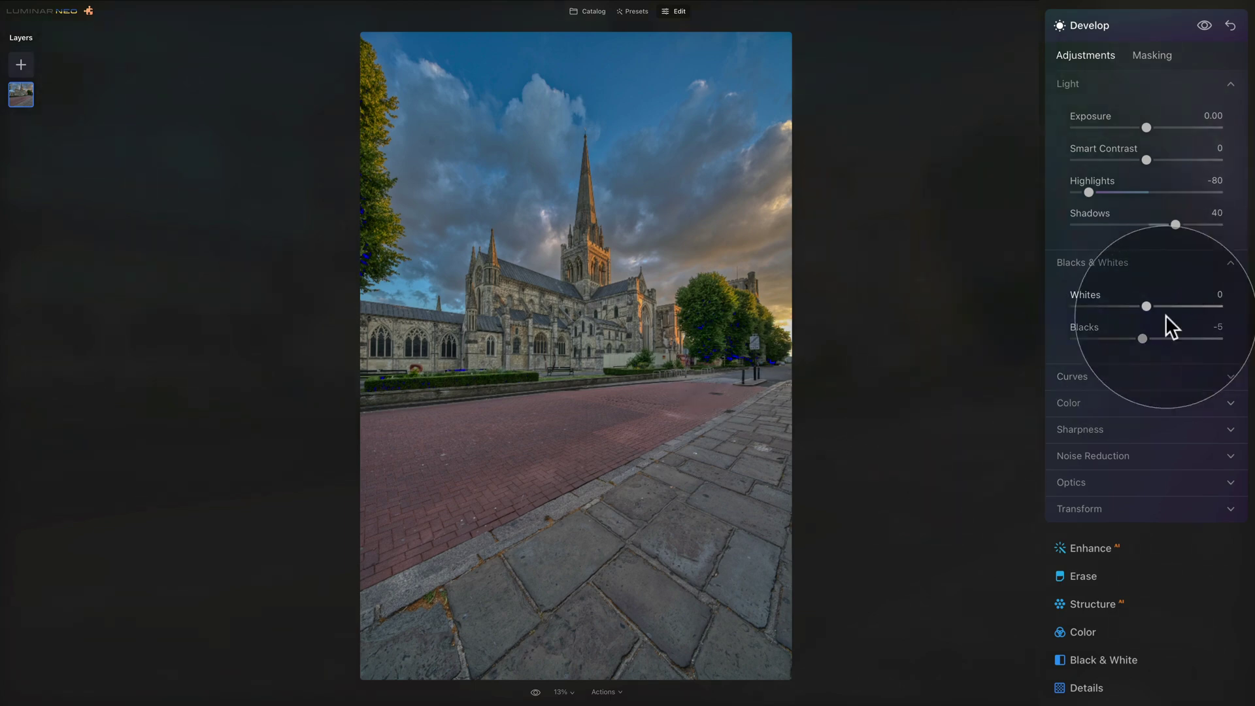
pyautogui.moveTo(1141, 334); pyautogui.dragTo(1134, 343)
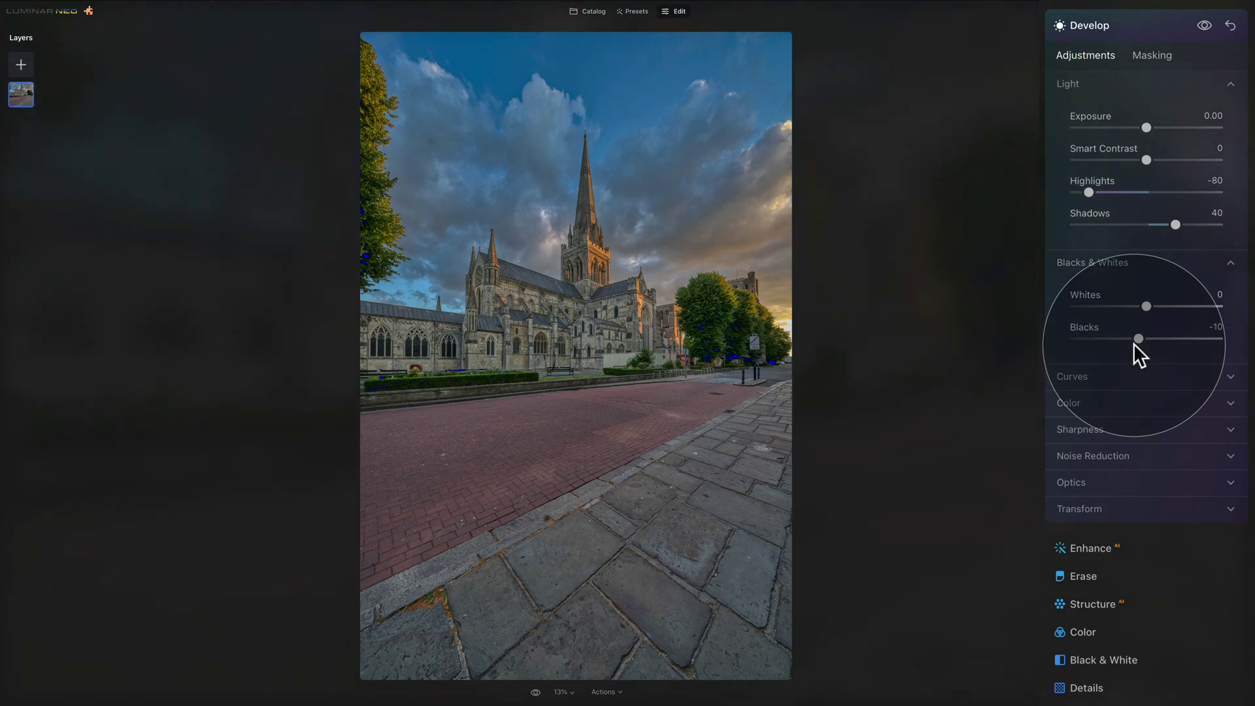
pyautogui.moveTo(1146, 306); pyautogui.dragTo(1218, 306)
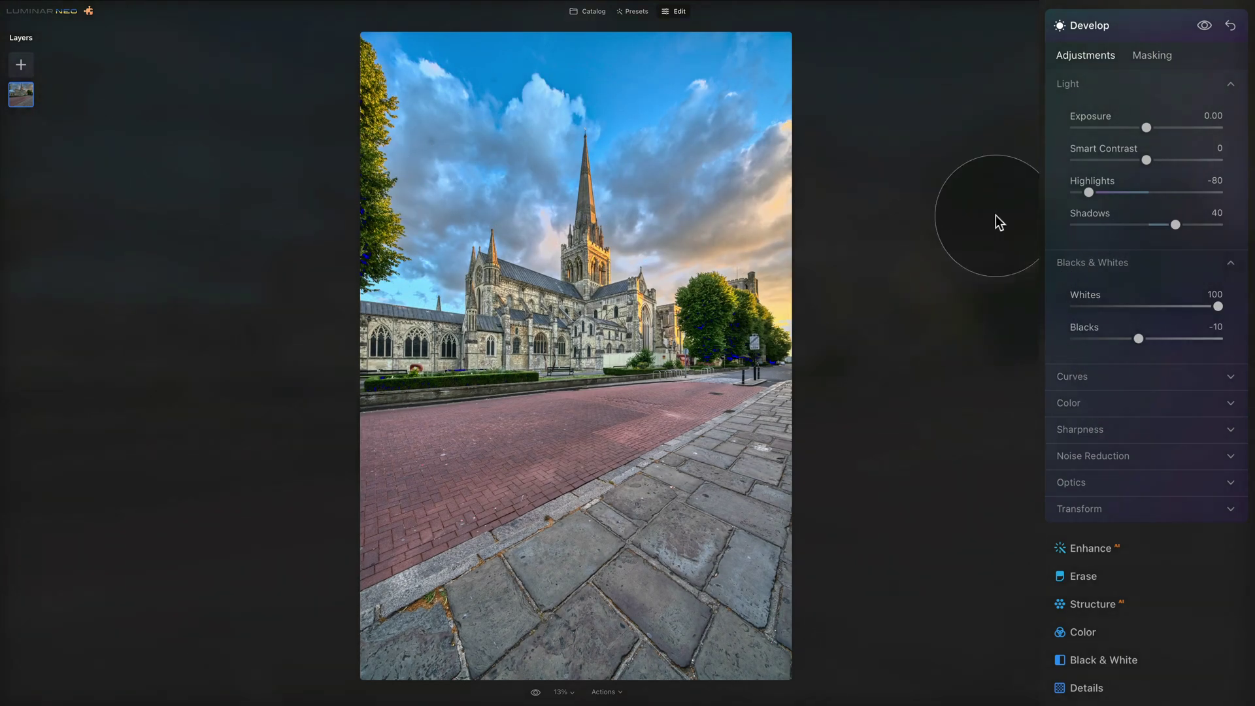
pyautogui.moveTo(1176, 224); pyautogui.dragTo(1218, 225)
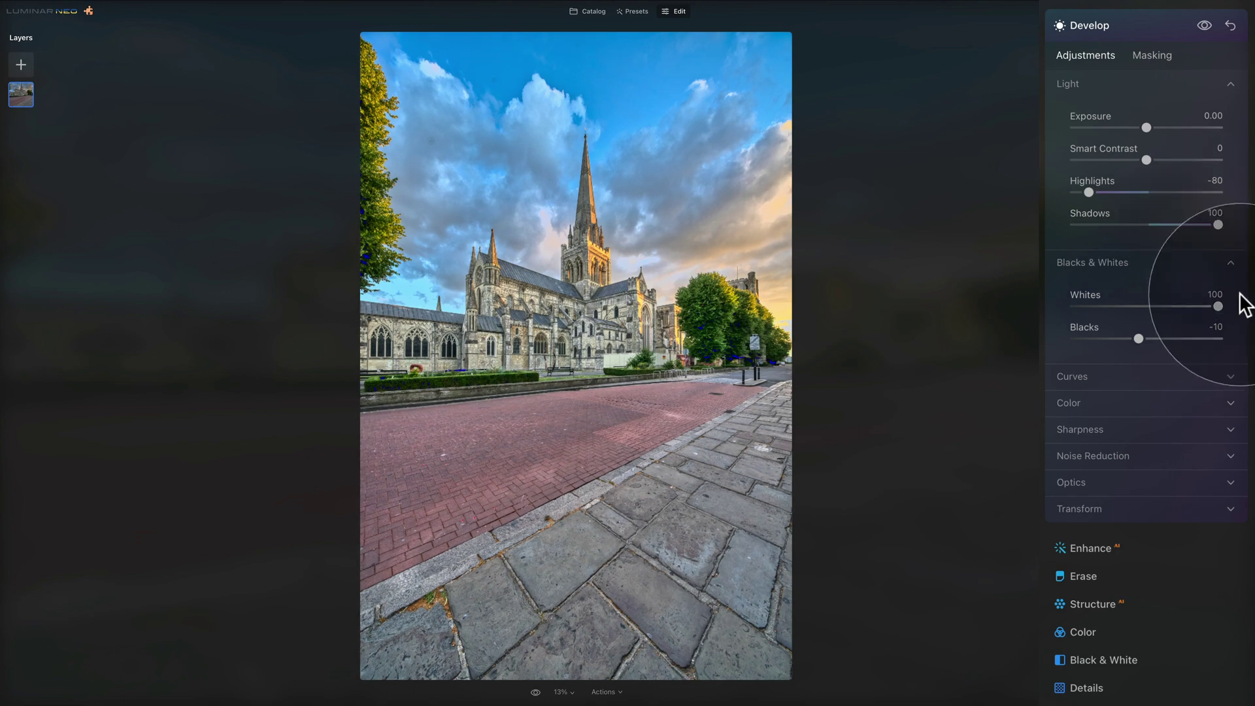
pyautogui.moveTo(1088, 192); pyautogui.dragTo(1218, 192)
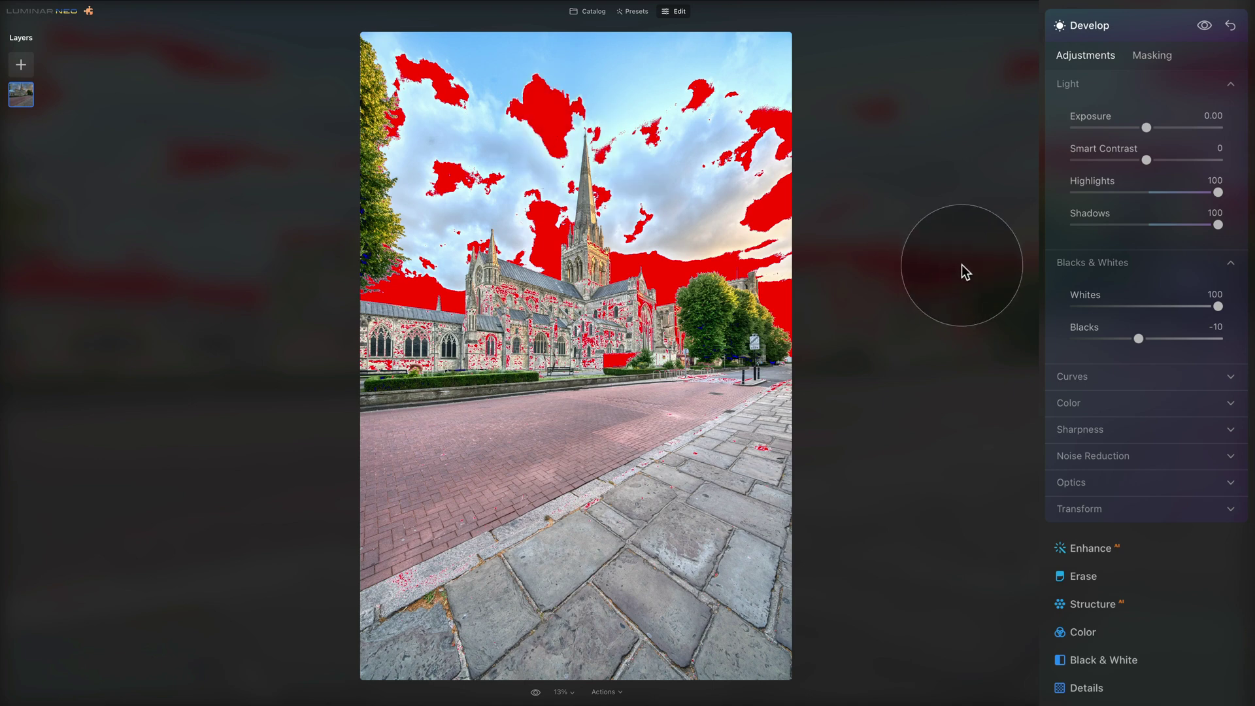
# Restore Highlights to -80, set Shadows to 20 and Whites to 30
pyautogui.click(1087, 191)
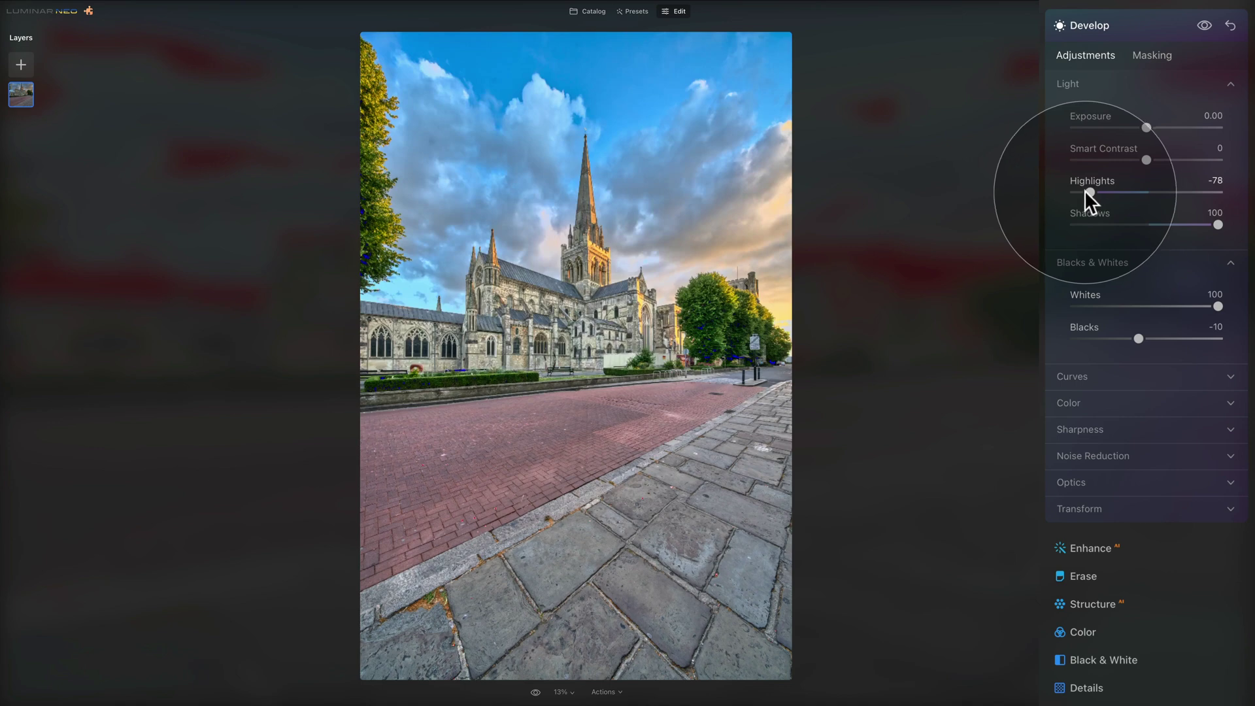
pyautogui.click(1164, 223)
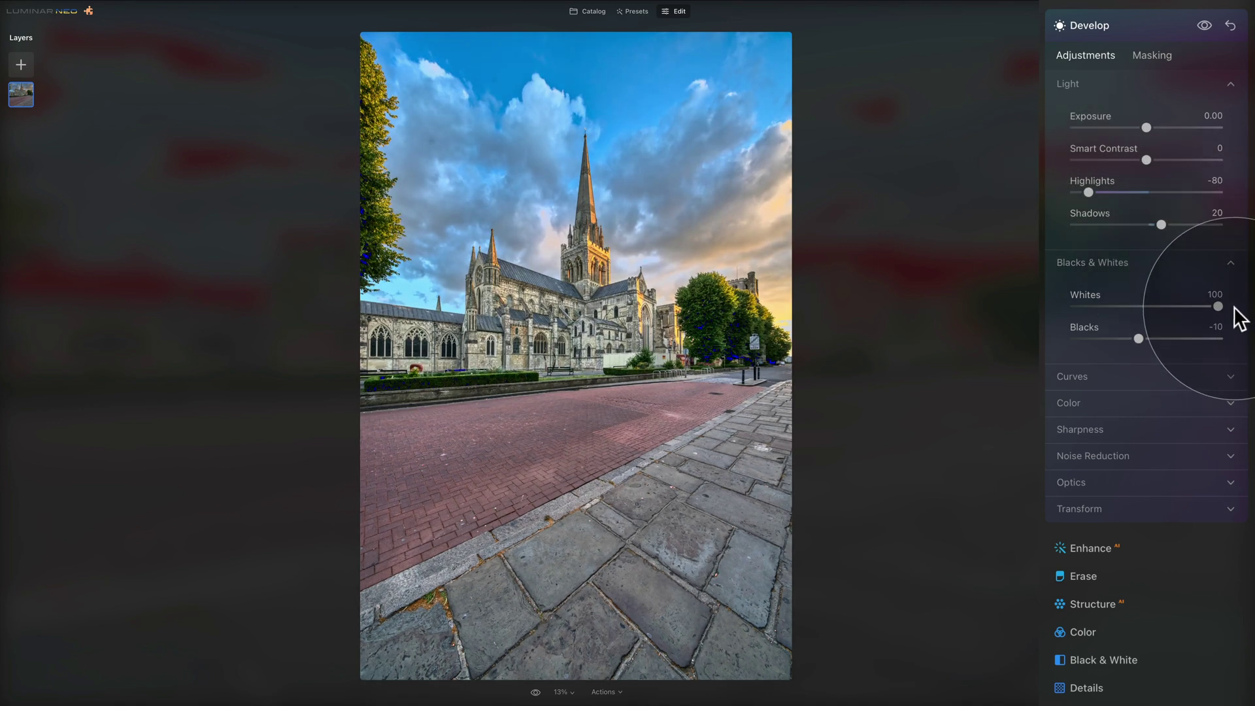
pyautogui.click(1215, 304)
pyautogui.moveTo(1214, 304); pyautogui.dragTo(1154, 302)
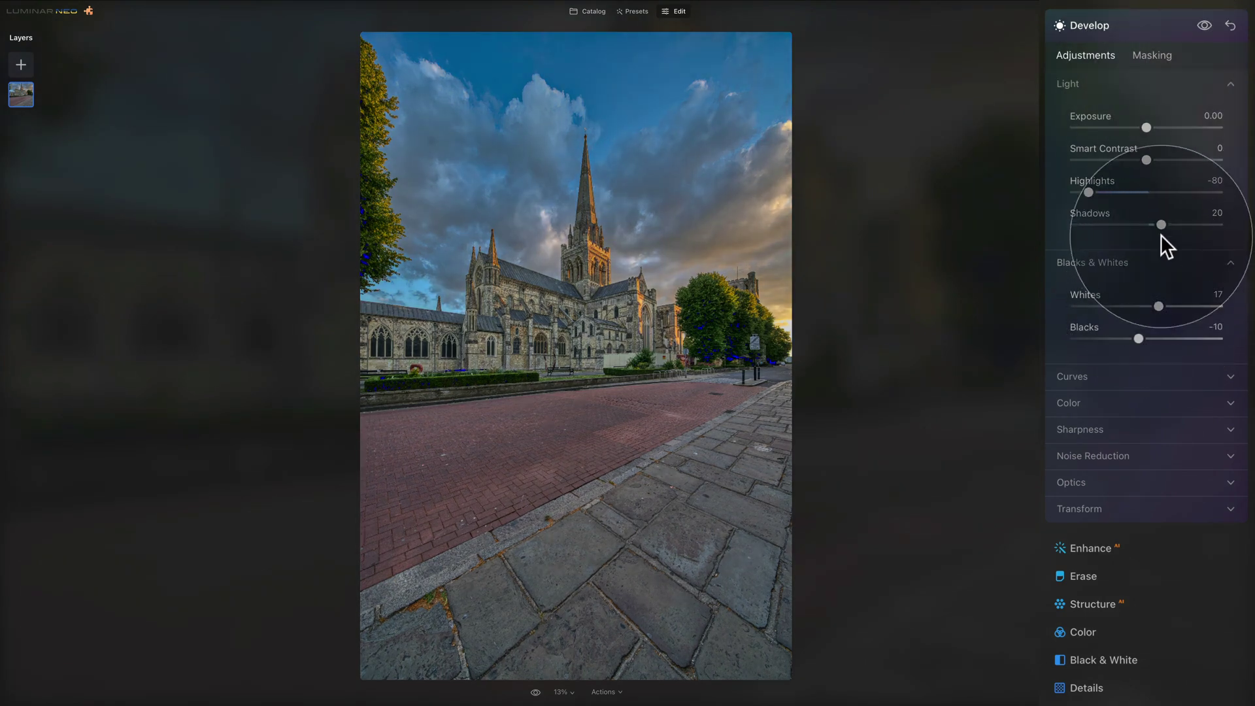
pyautogui.moveTo(1159, 304); pyautogui.dragTo(1162, 305)
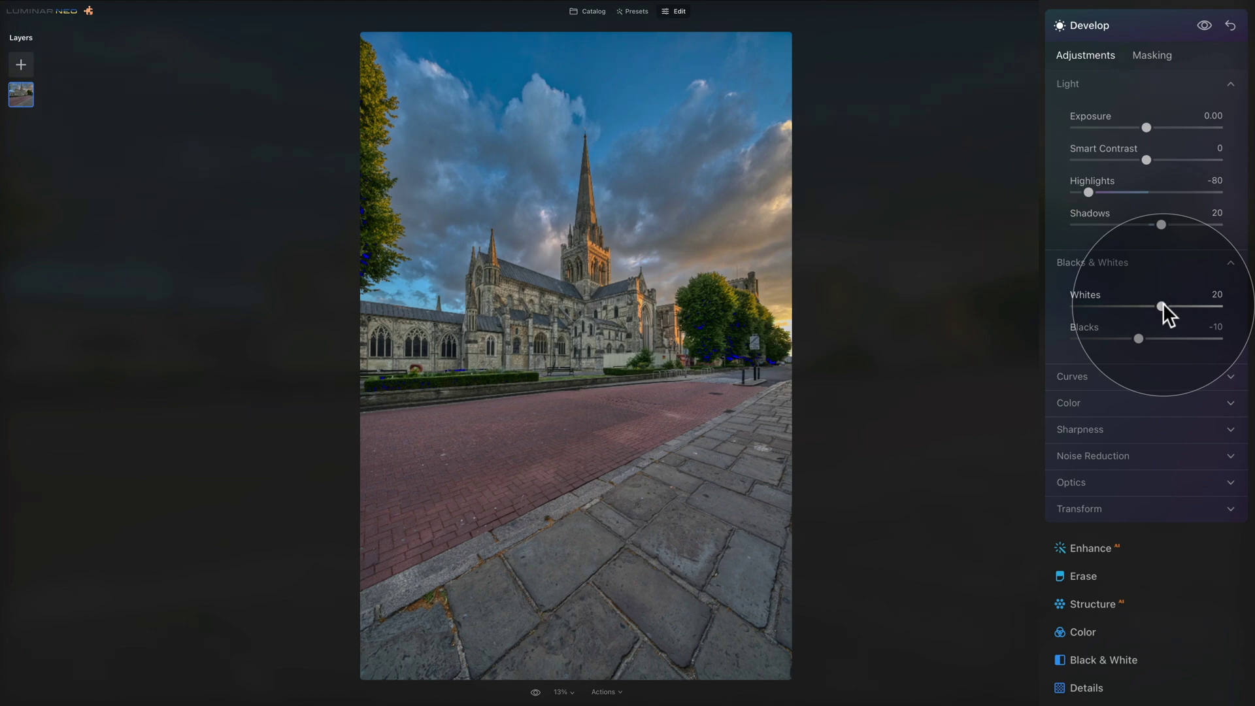
pyautogui.moveTo(1164, 303); pyautogui.dragTo(1170, 304)
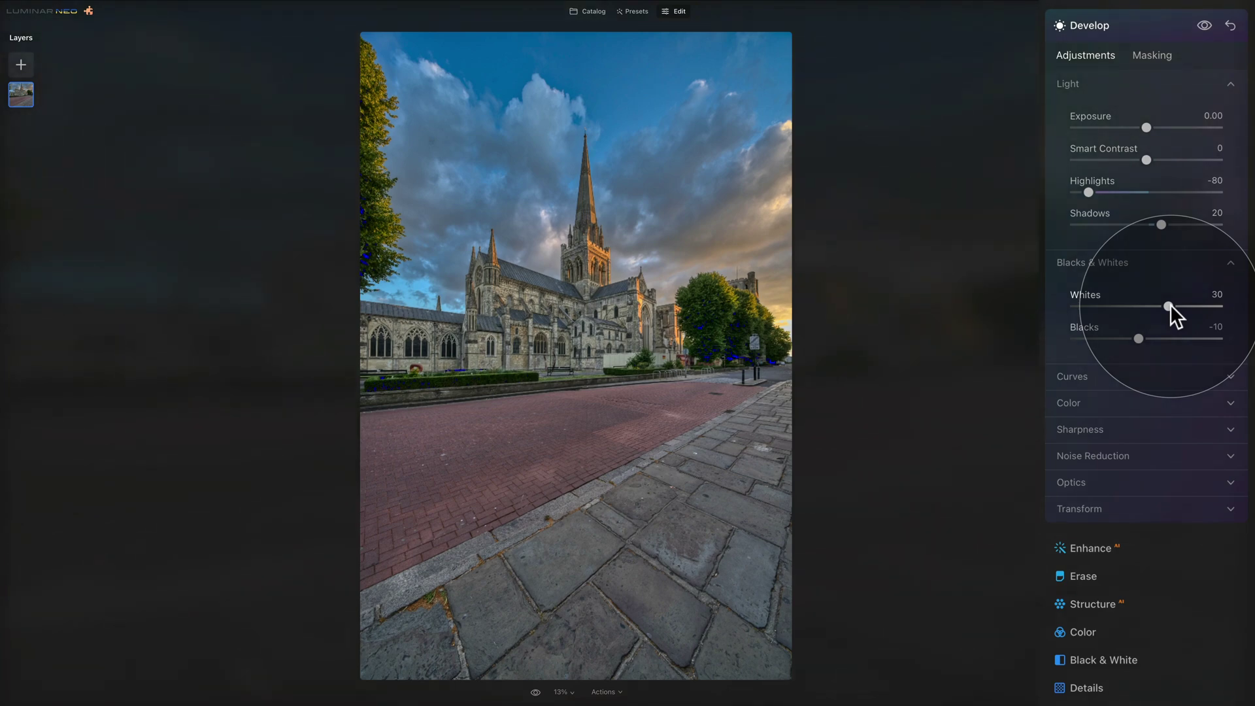
# Collapse Blacks & Whites and set Smart Contrast to 18 and Exposure to -0.14
pyautogui.click(1152, 264)
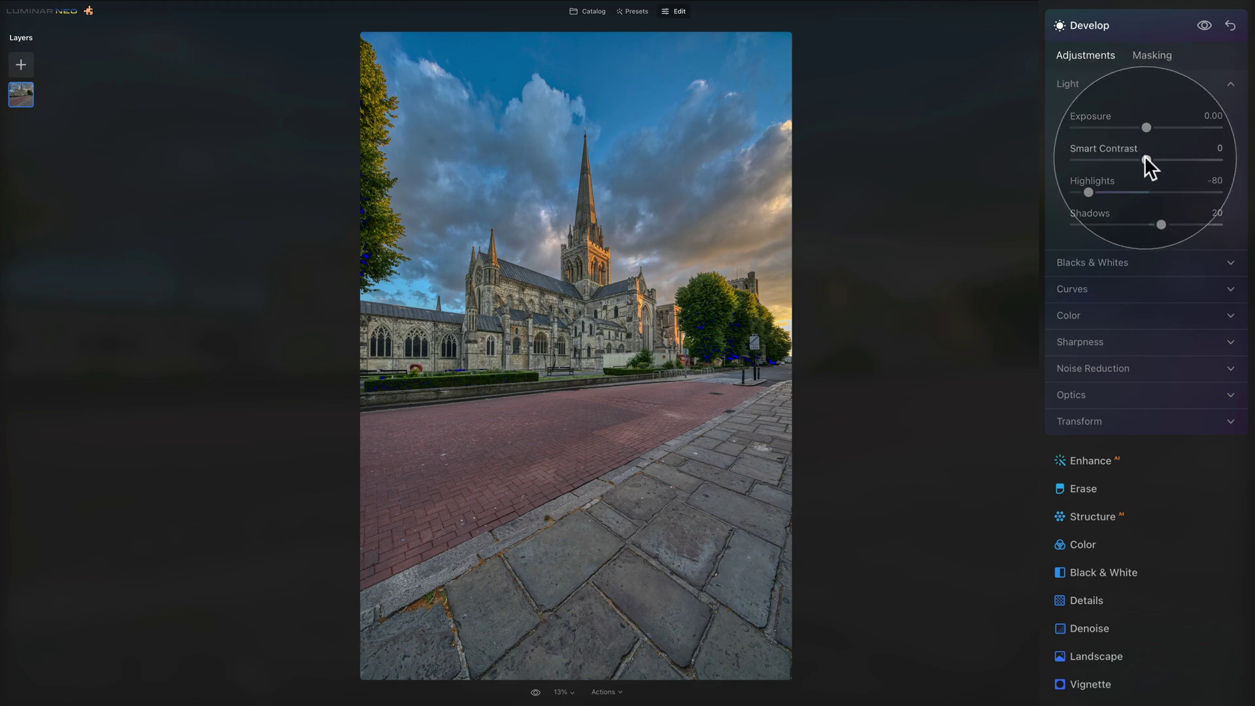
pyautogui.moveTo(1150, 163); pyautogui.dragTo(1161, 161)
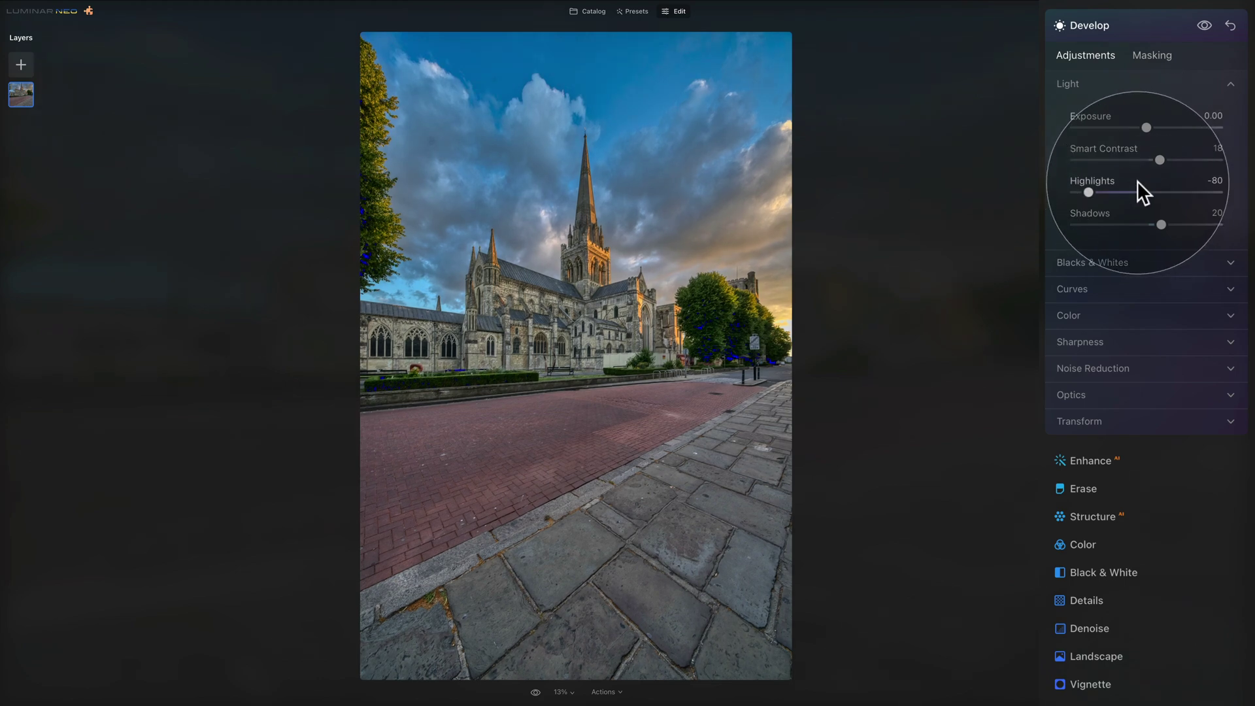
pyautogui.moveTo(1146, 123); pyautogui.dragTo(1143, 124)
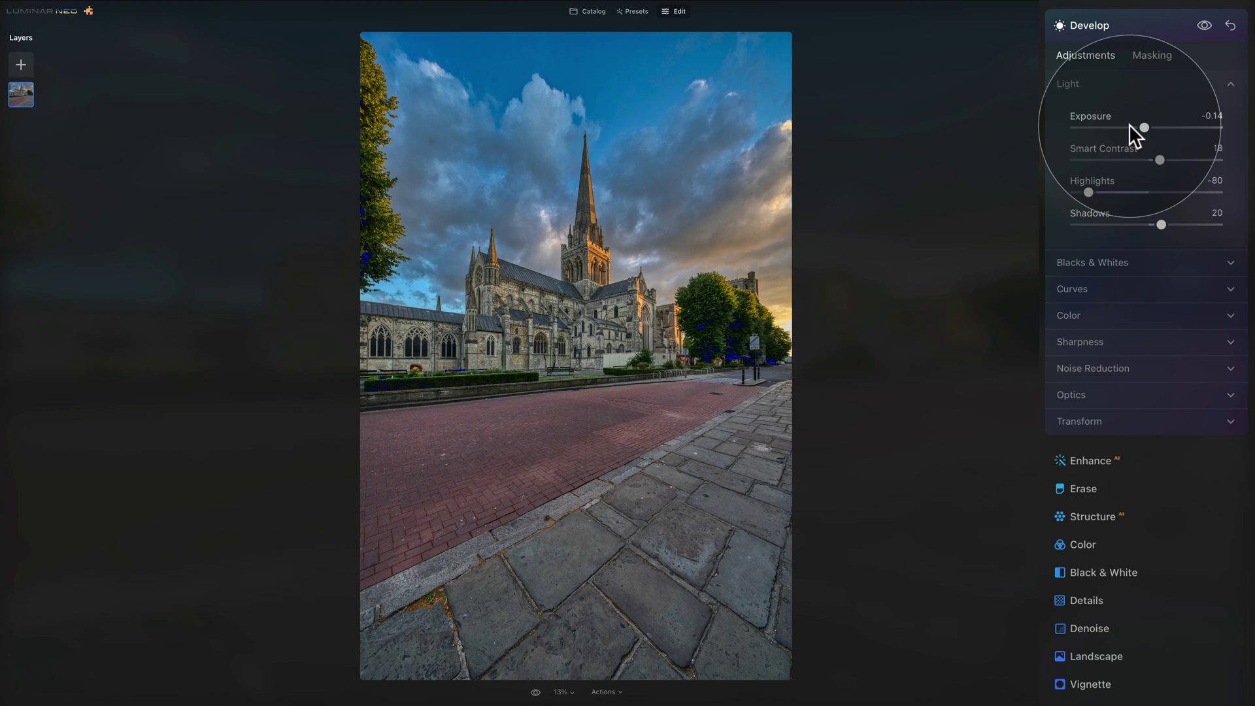
# Open Develop's Color section and warm Temperature to 1 and Tint to 8
pyautogui.click(1106, 81)
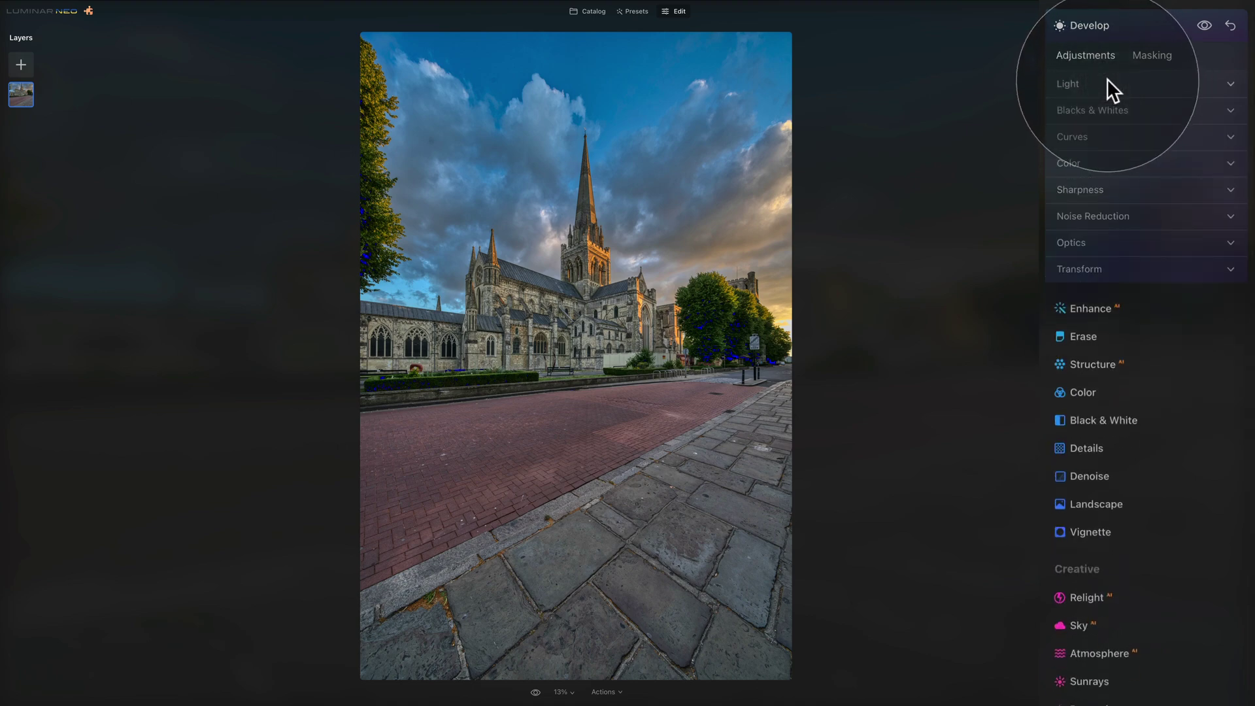
pyautogui.click(1124, 163)
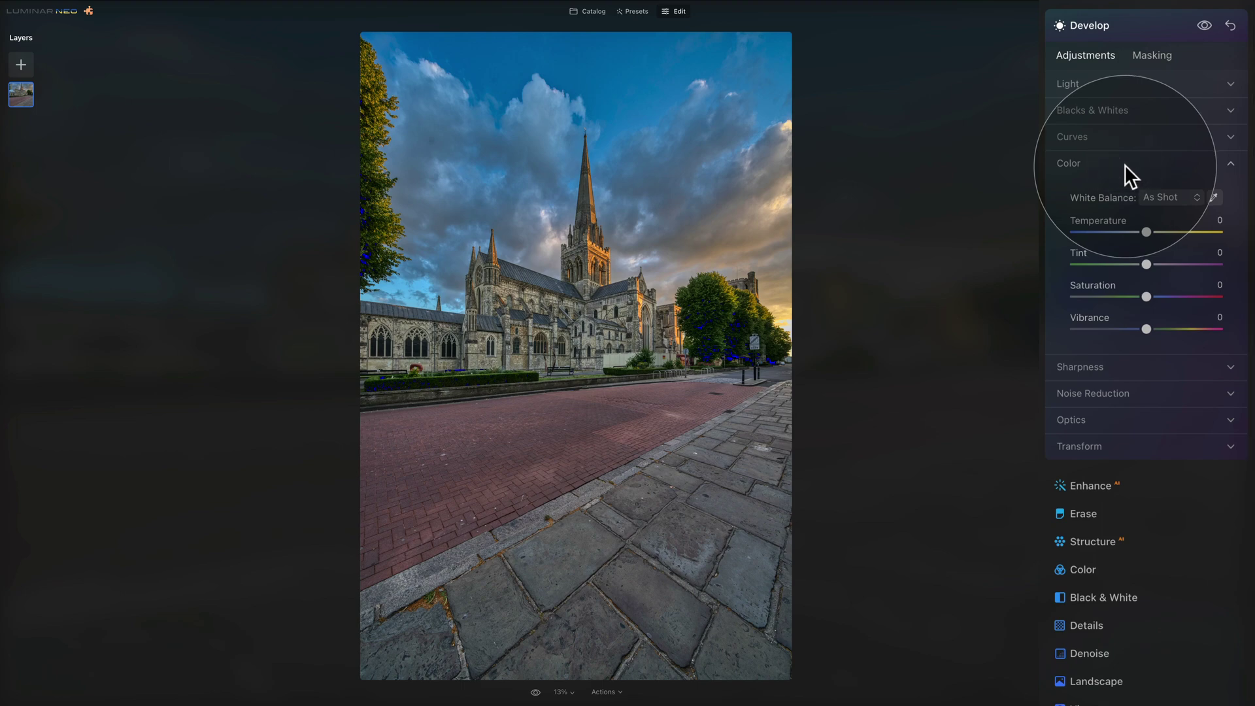
pyautogui.click(1178, 195)
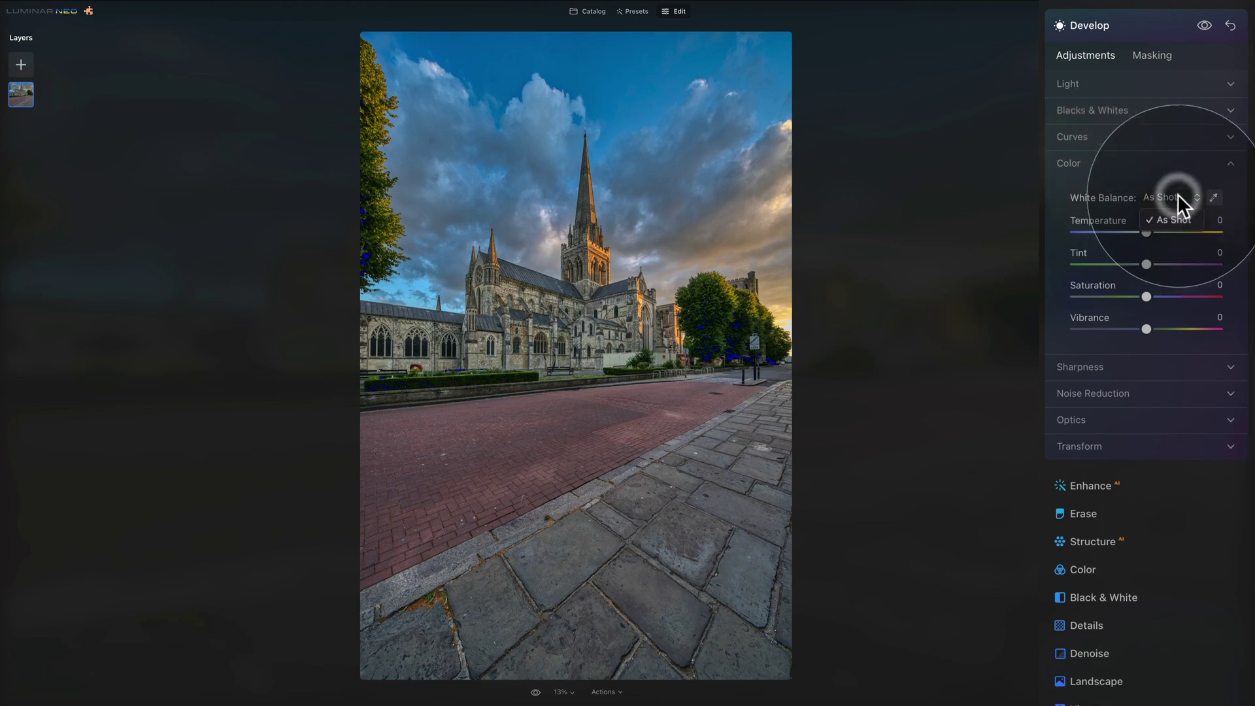
pyautogui.click(1178, 195)
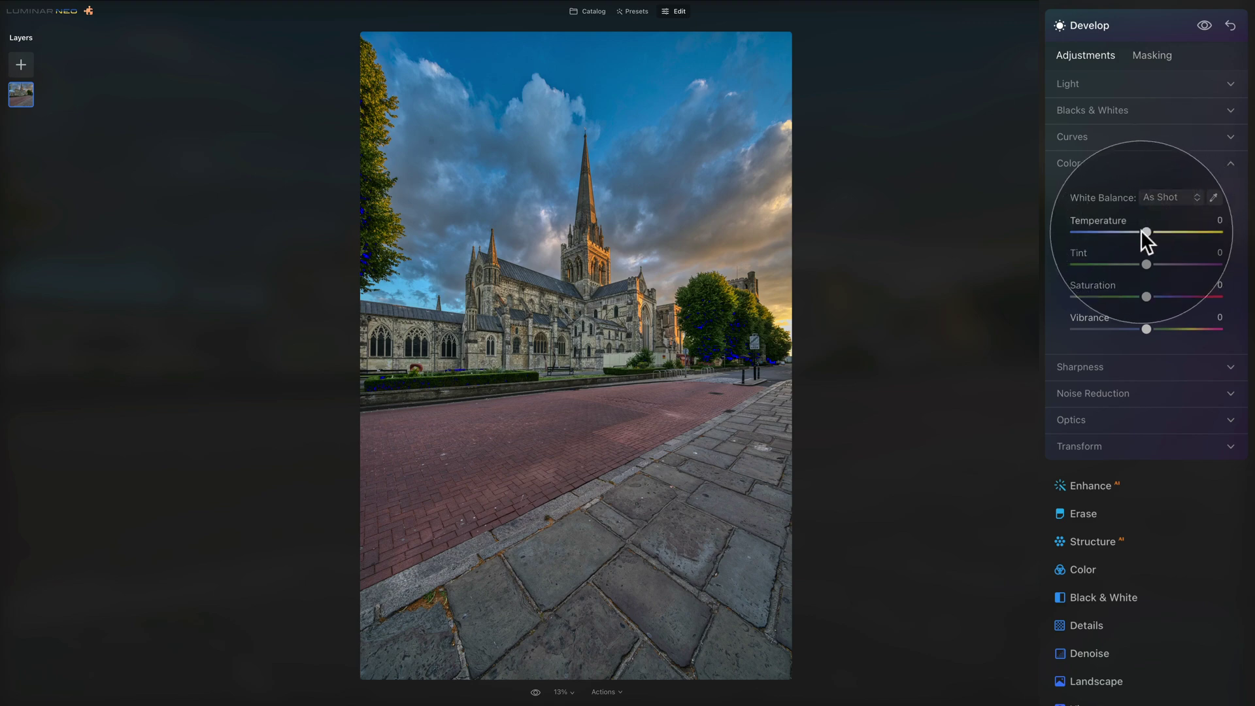
pyautogui.moveTo(1141, 230); pyautogui.dragTo(1148, 229)
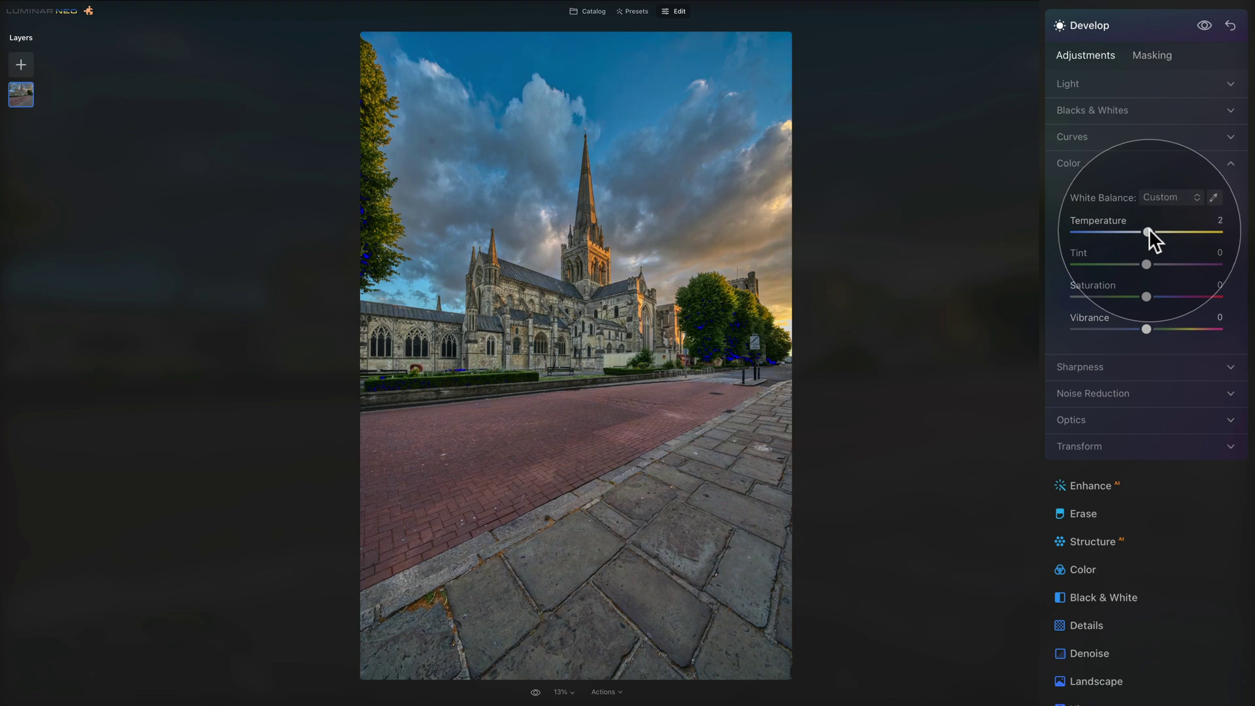
pyautogui.moveTo(1148, 229); pyautogui.dragTo(1148, 229)
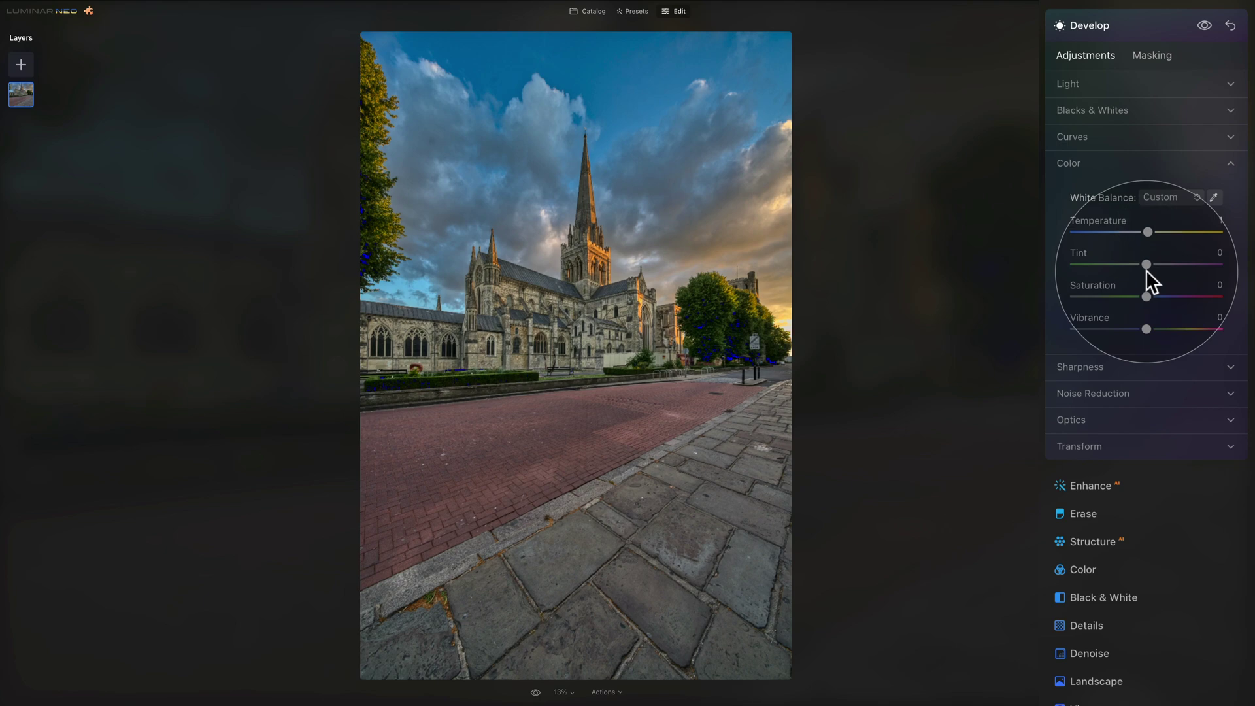
pyautogui.moveTo(1146, 265); pyautogui.dragTo(1153, 263)
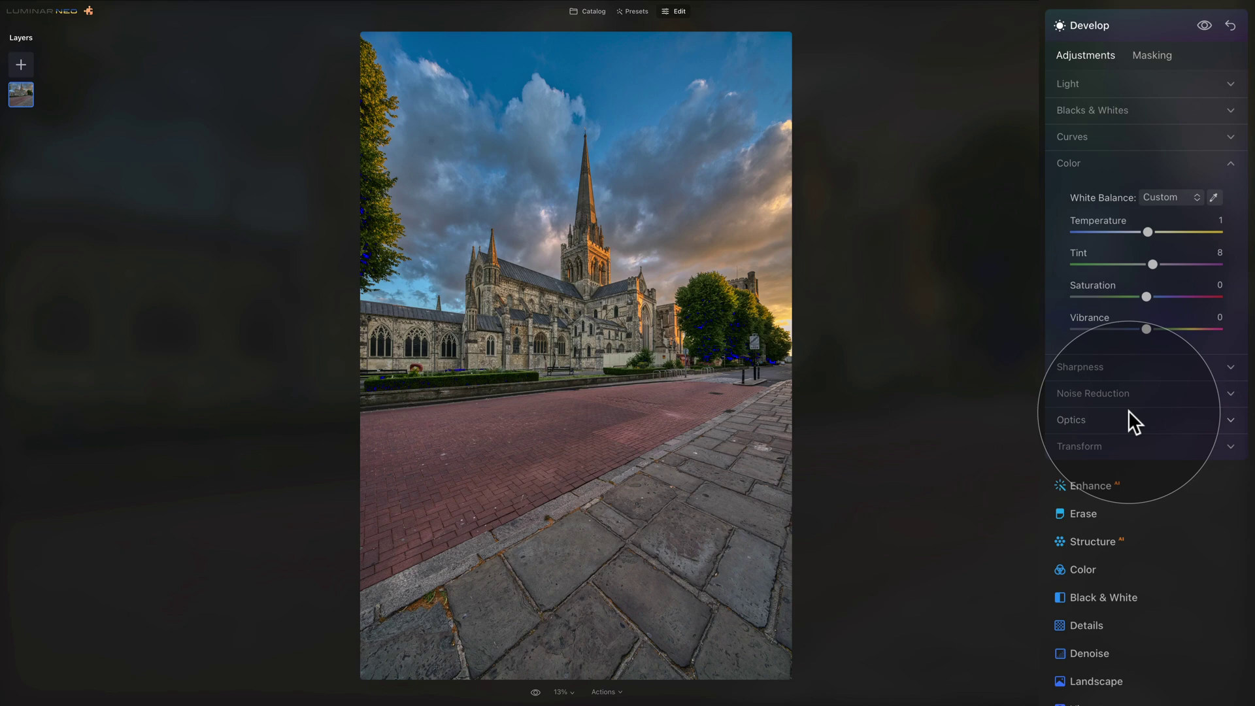
# Turn off clipping warnings, set Saturation to -10 and Vibrance to 10, and collapse Color
pyautogui.press('j')
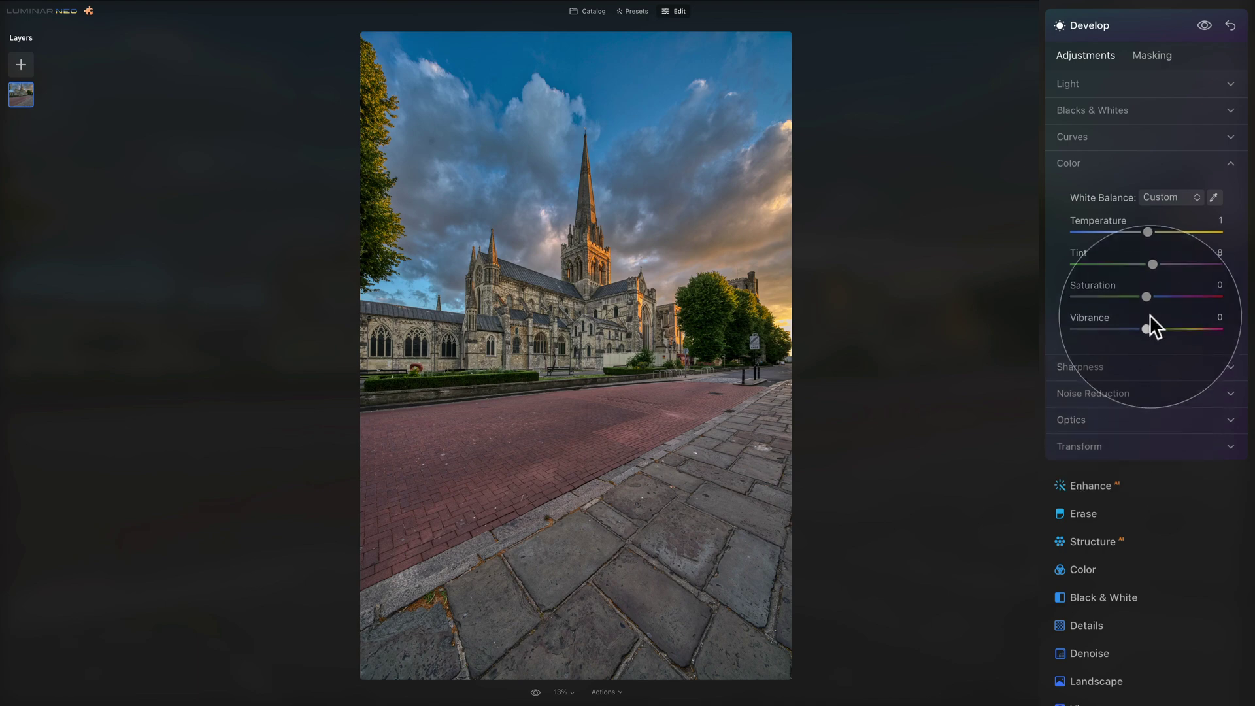
pyautogui.moveTo(1145, 291); pyautogui.dragTo(1154, 328)
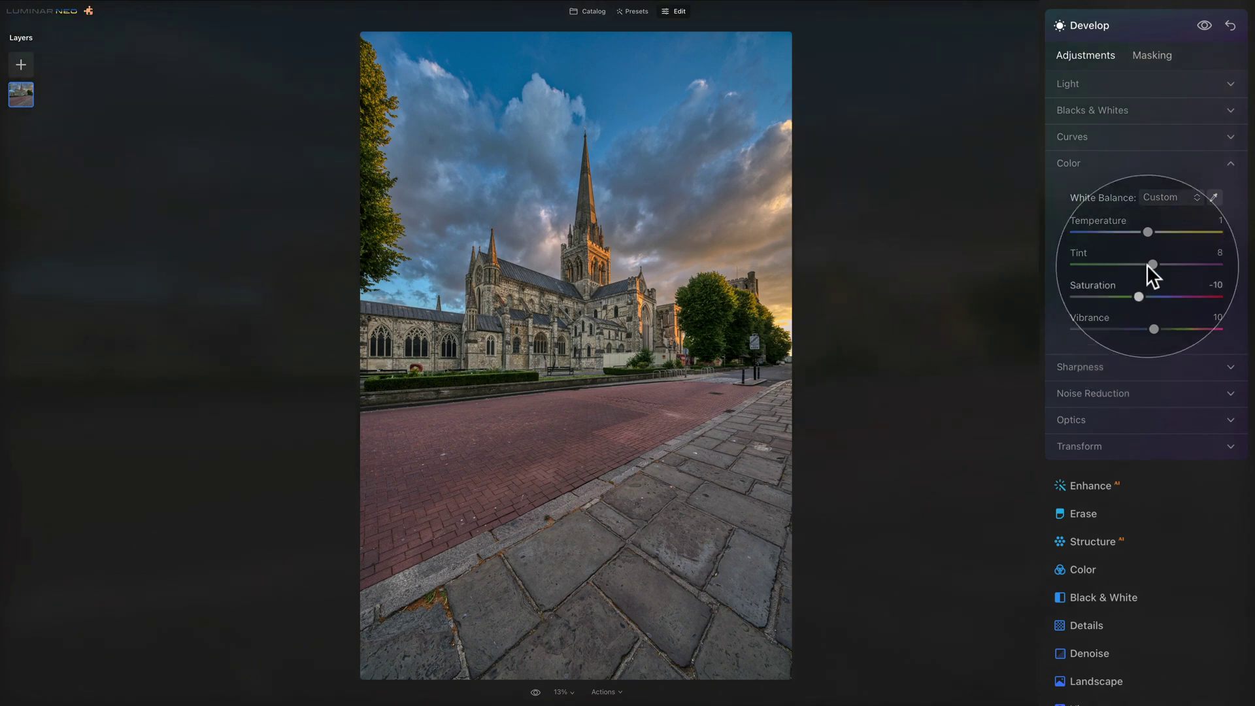
pyautogui.click(1093, 164)
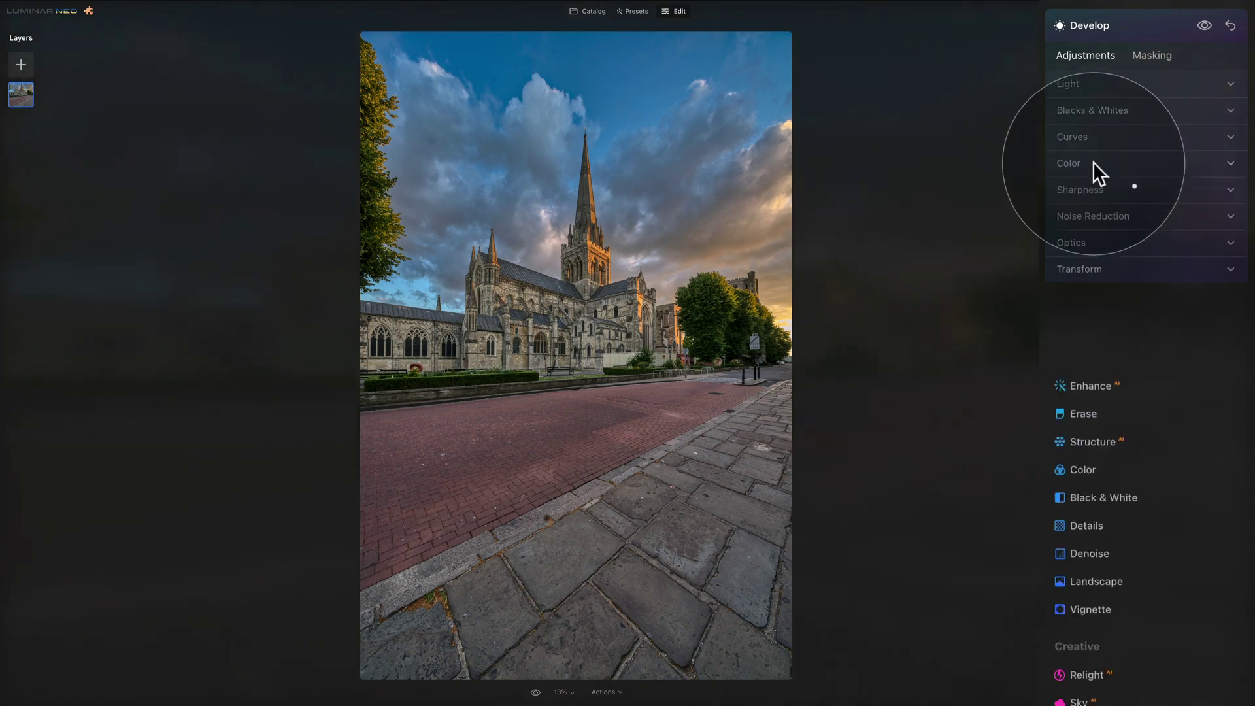
# Close Develop, confirm in Edits that Develop is the only edit, and return to Tools
pyautogui.click(1110, 21)
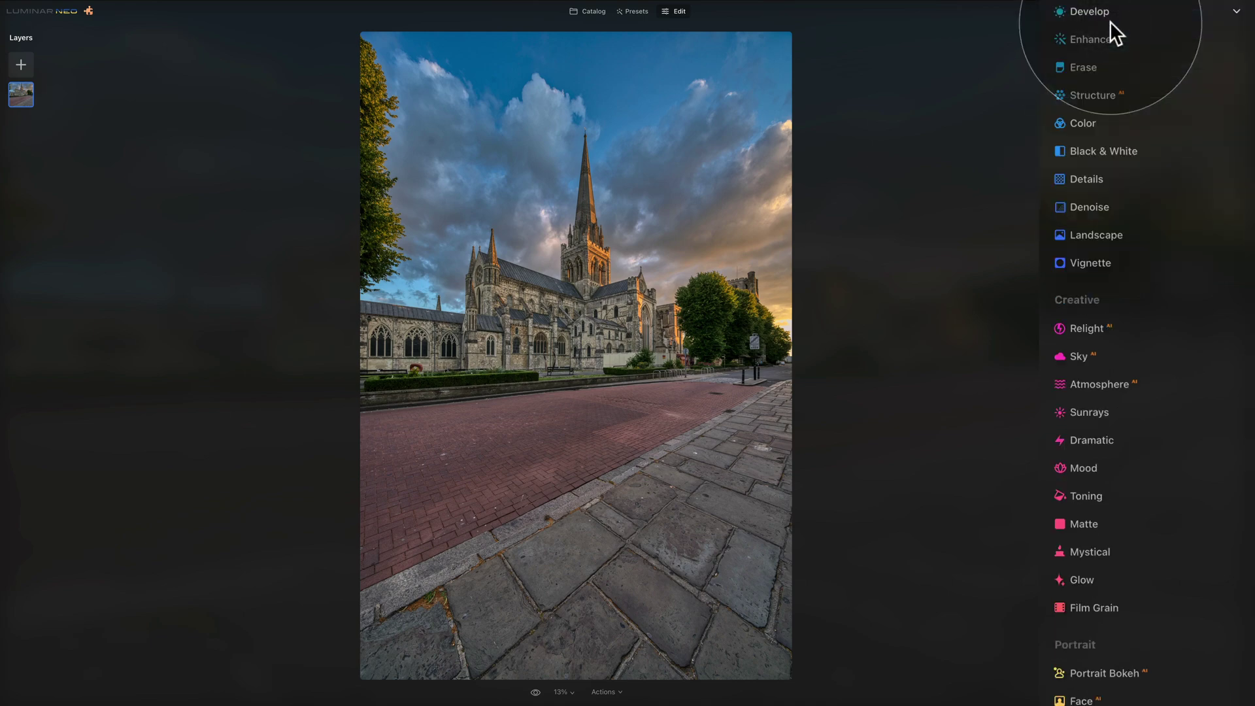
pyautogui.scroll(5, 1115, 33)
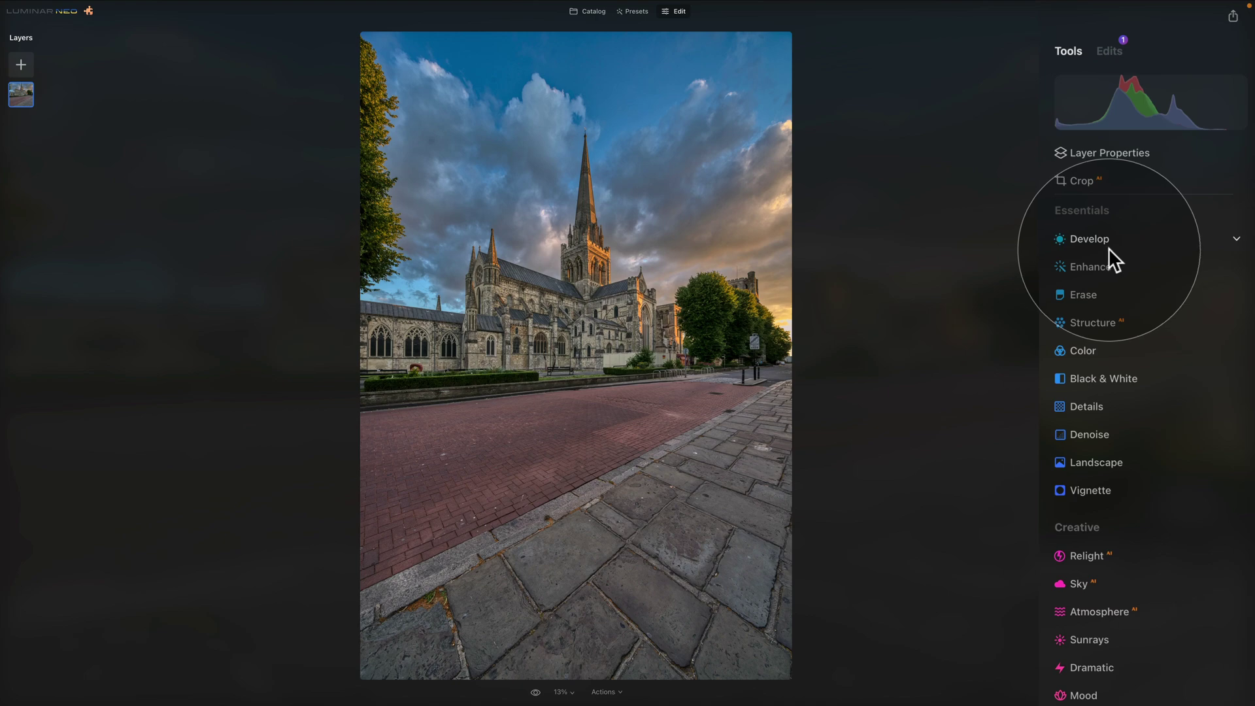
pyautogui.click(1111, 53)
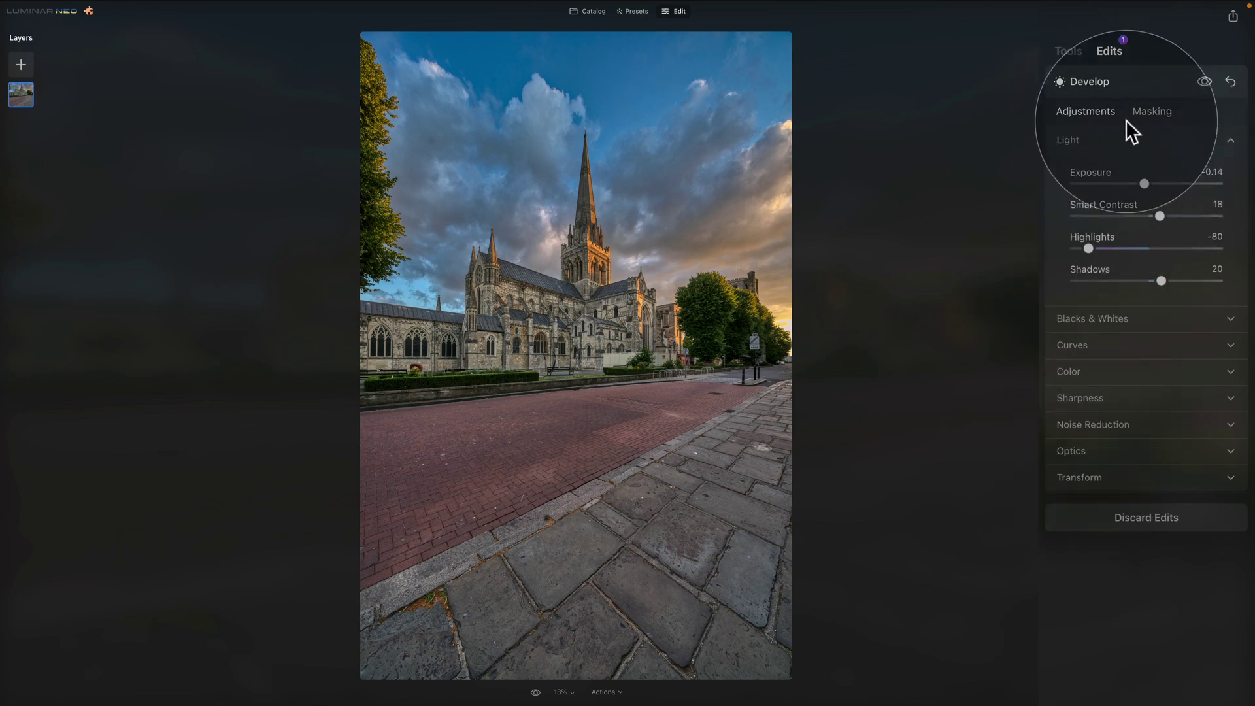
pyautogui.click(1069, 50)
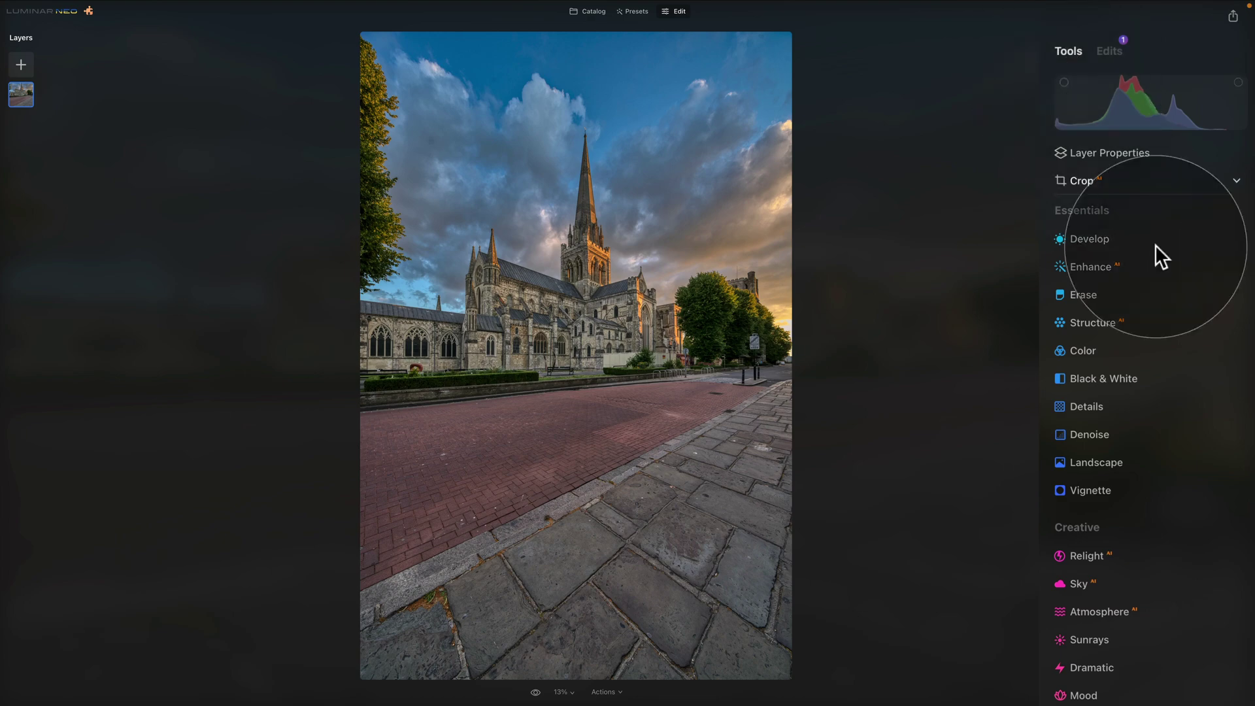
# Lower the Structure Amount to -20 to soften fine detail in the cathedral photo
pyautogui.click(1116, 323)
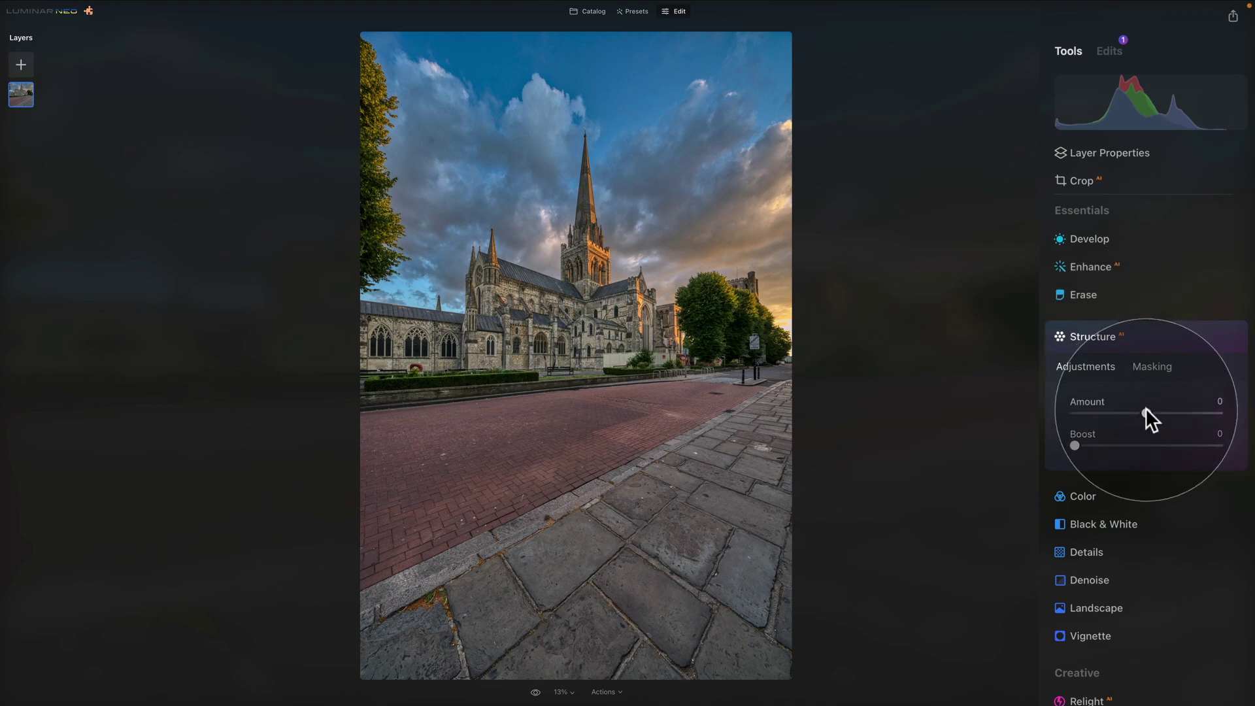
pyautogui.moveTo(1145, 408); pyautogui.dragTo(1117, 408)
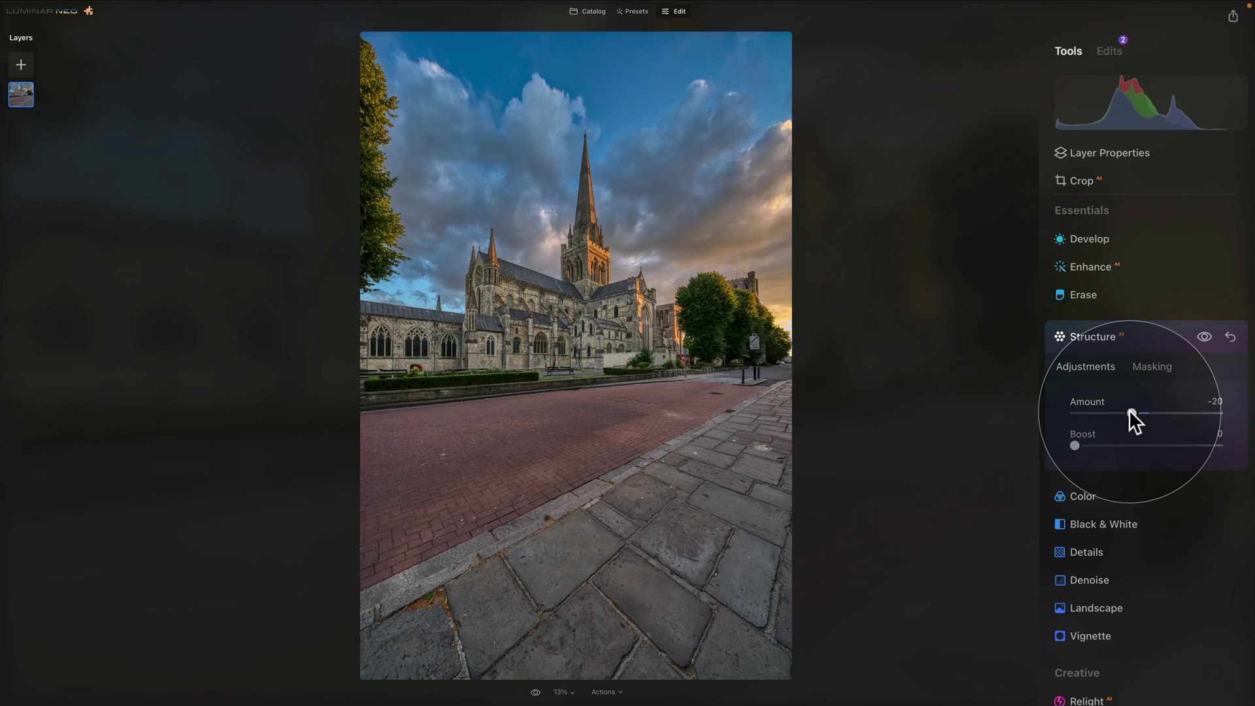
pyautogui.click(1140, 339)
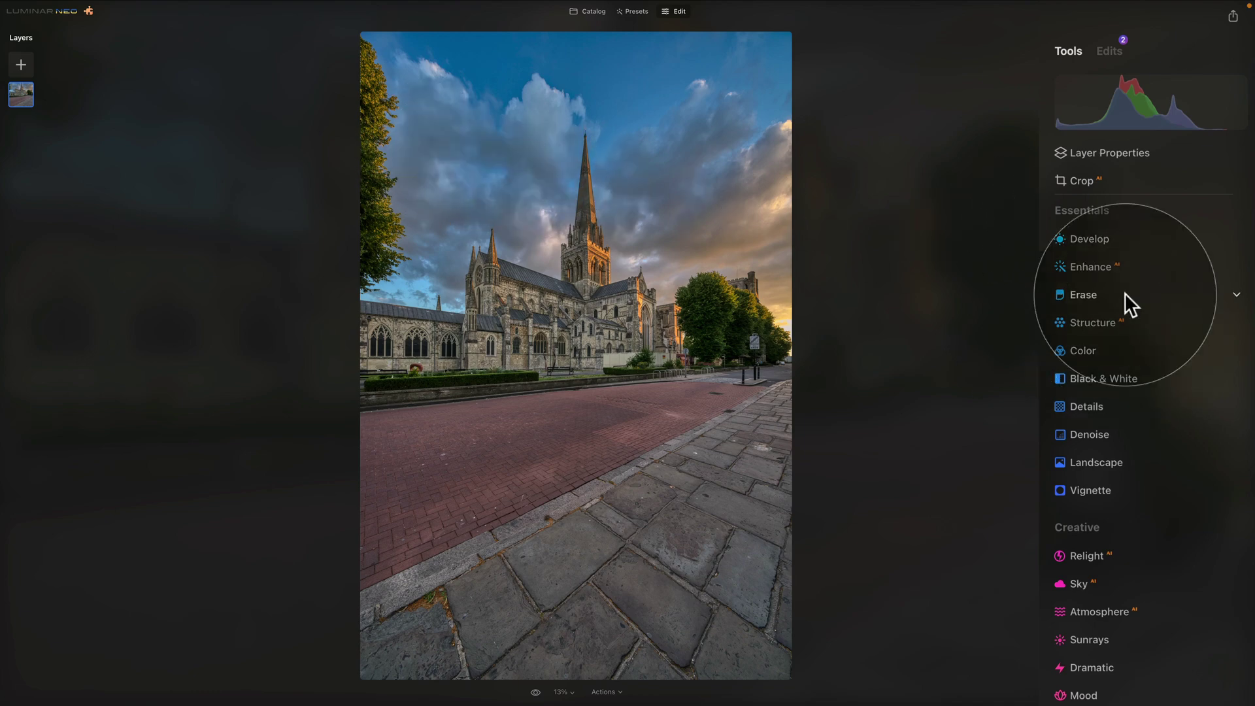
# Run Erase's Remove Dust Spots and set the erase brush size to 10
pyautogui.click(1088, 294)
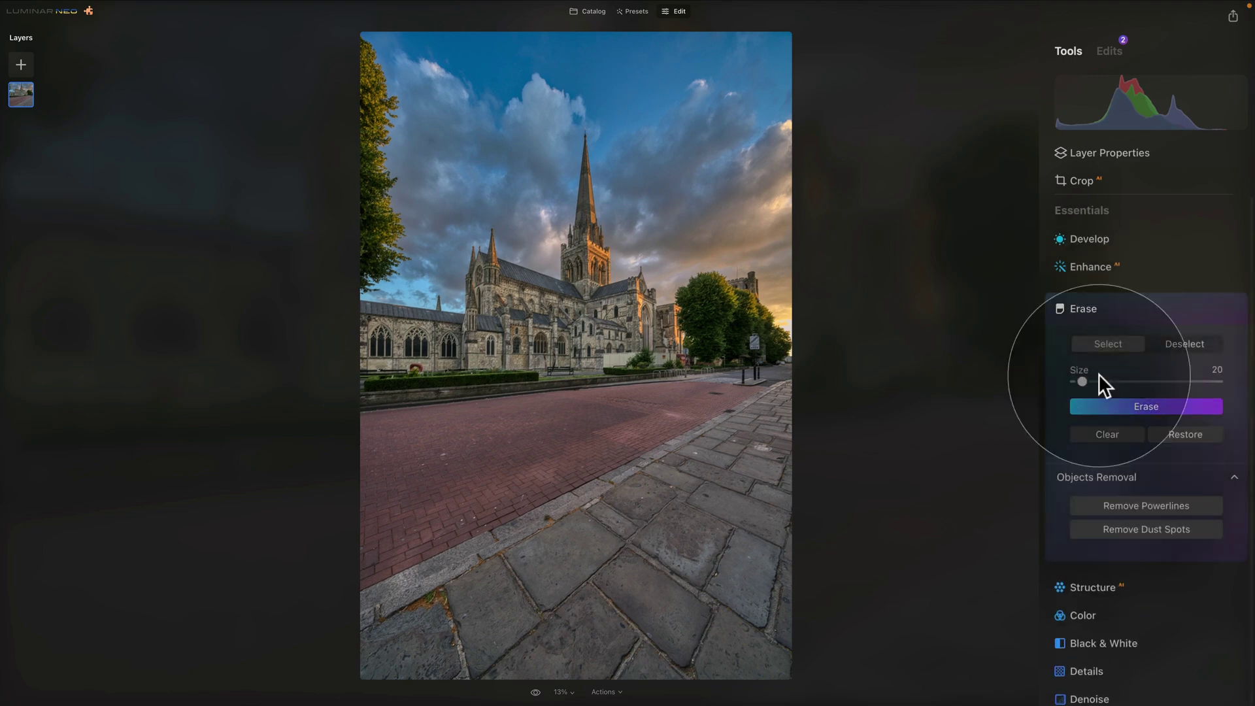
pyautogui.click(1191, 527)
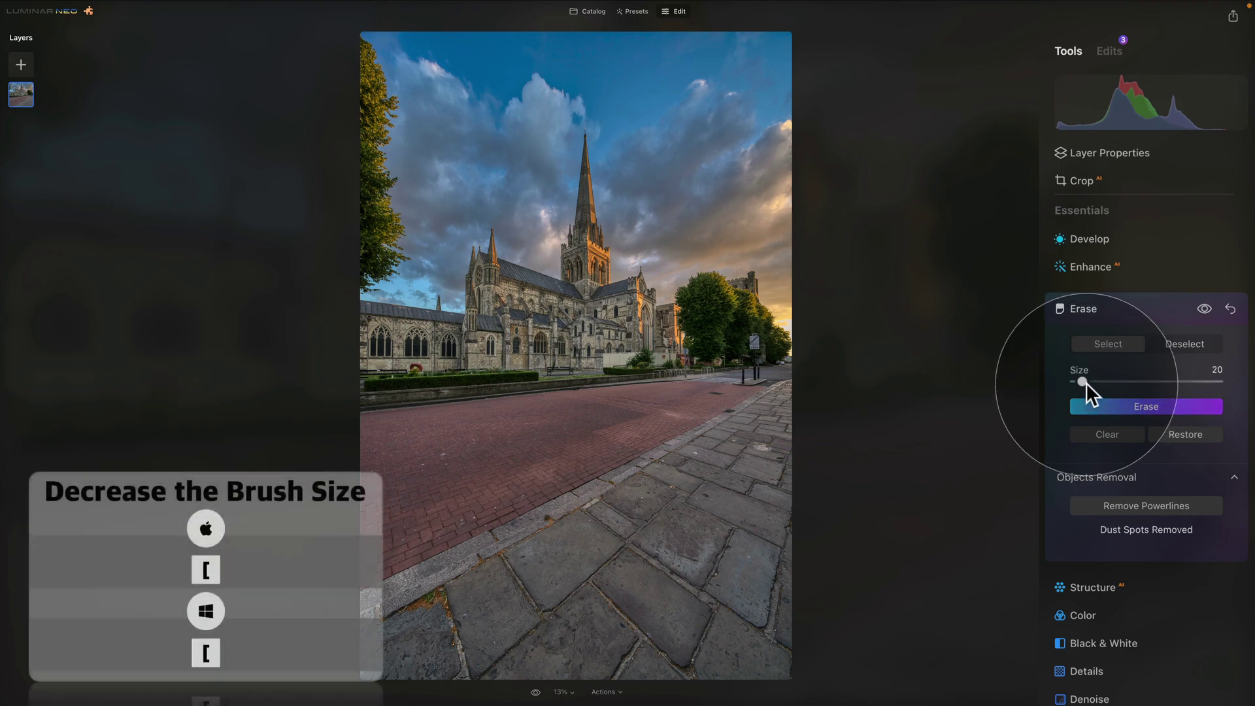
pyautogui.moveTo(1085, 381); pyautogui.dragTo(1075, 382)
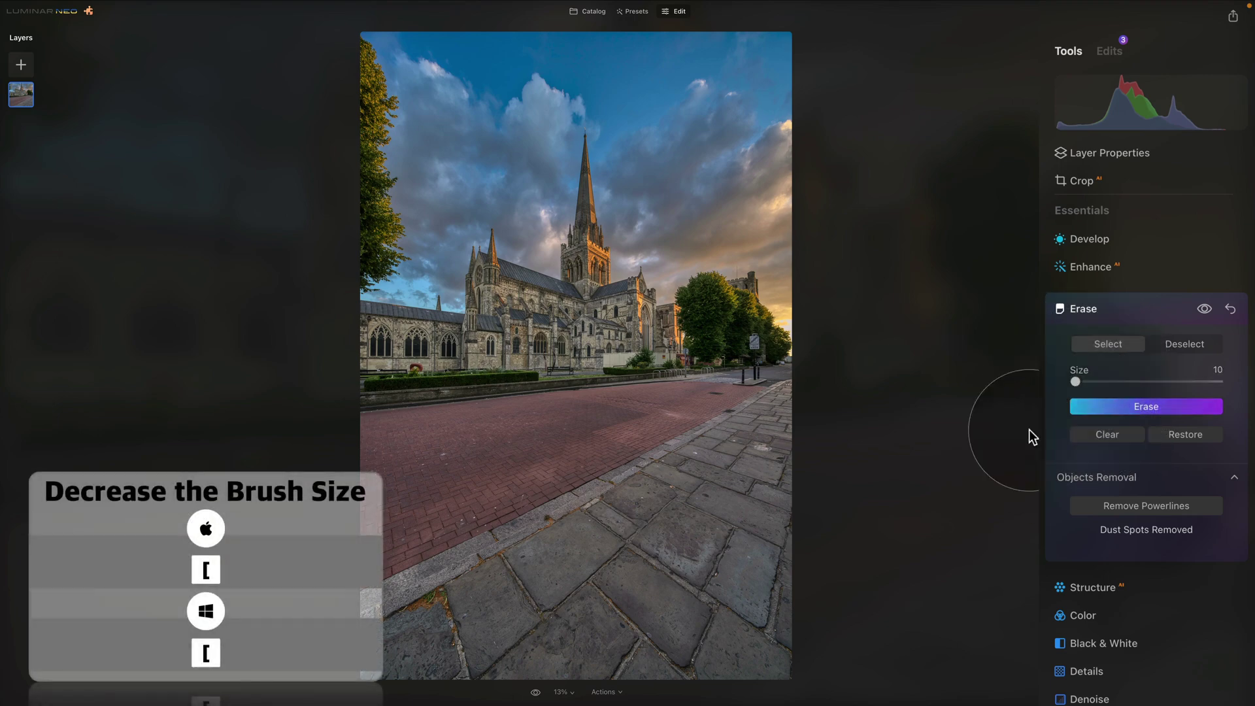
# Mark blemishes on the stone pavement and red road, check them zoomed in, and erase them
pyautogui.click(696, 454)
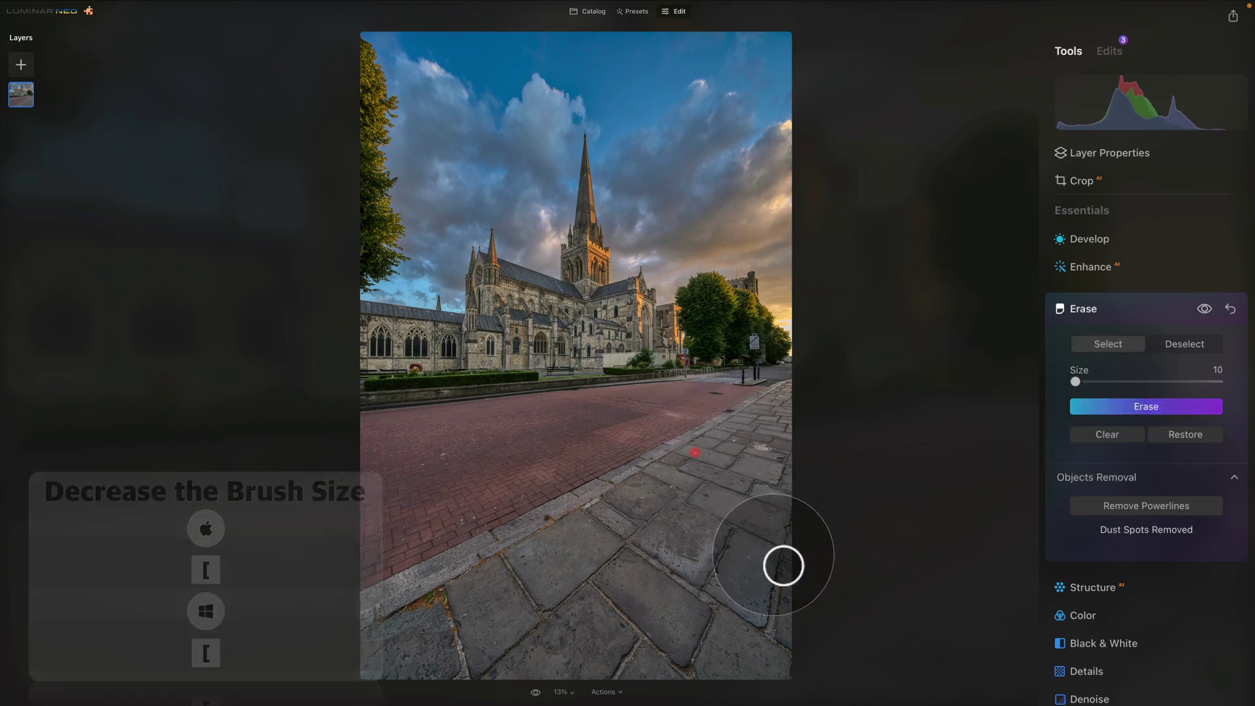
pyautogui.click(752, 558)
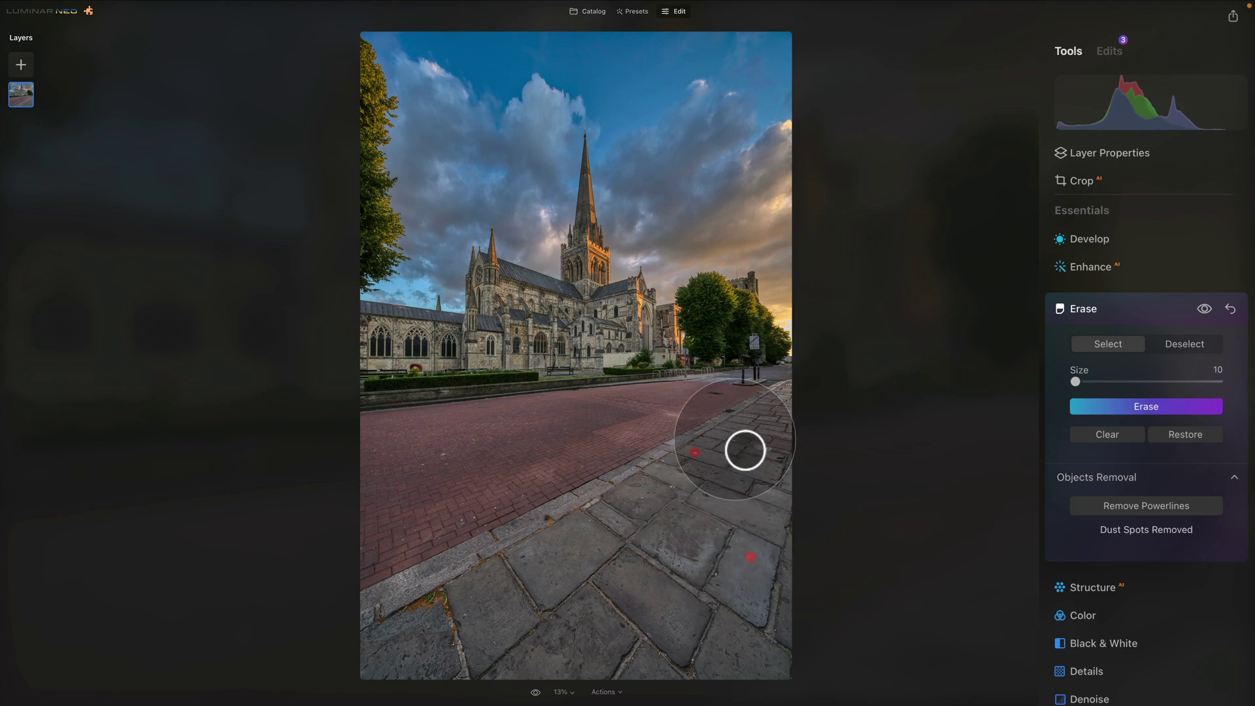
pyautogui.click(444, 454)
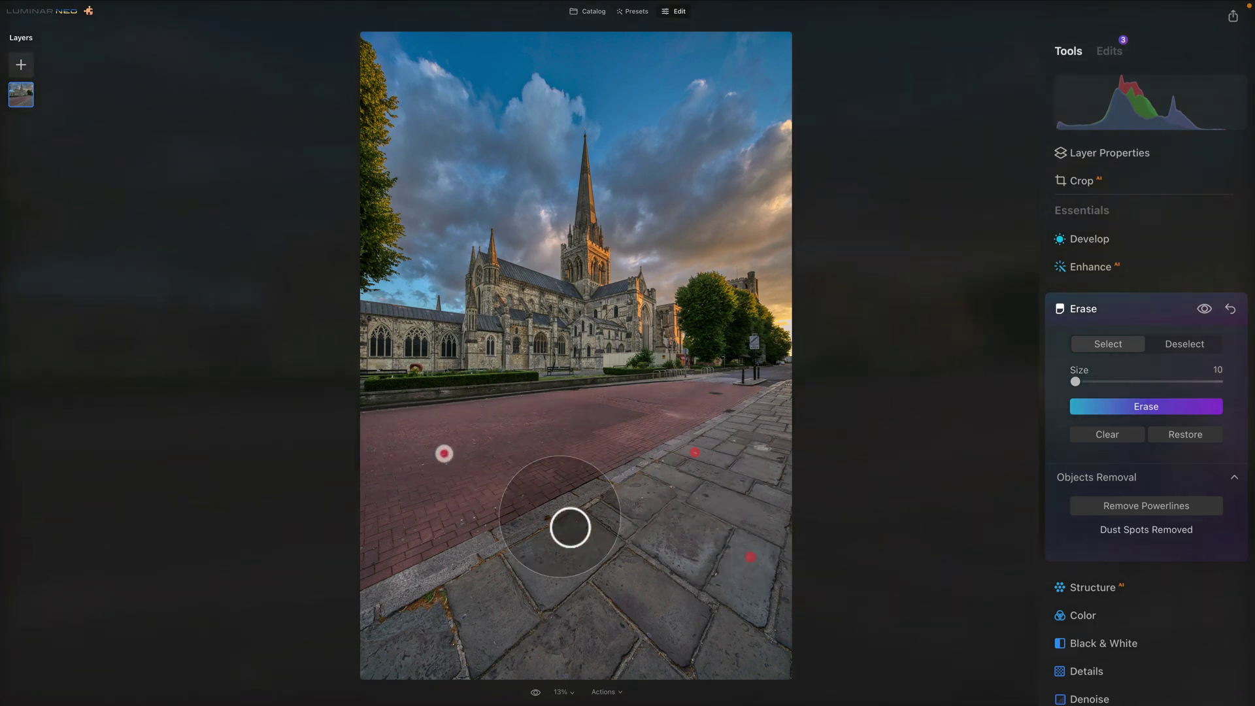
pyautogui.press('[')
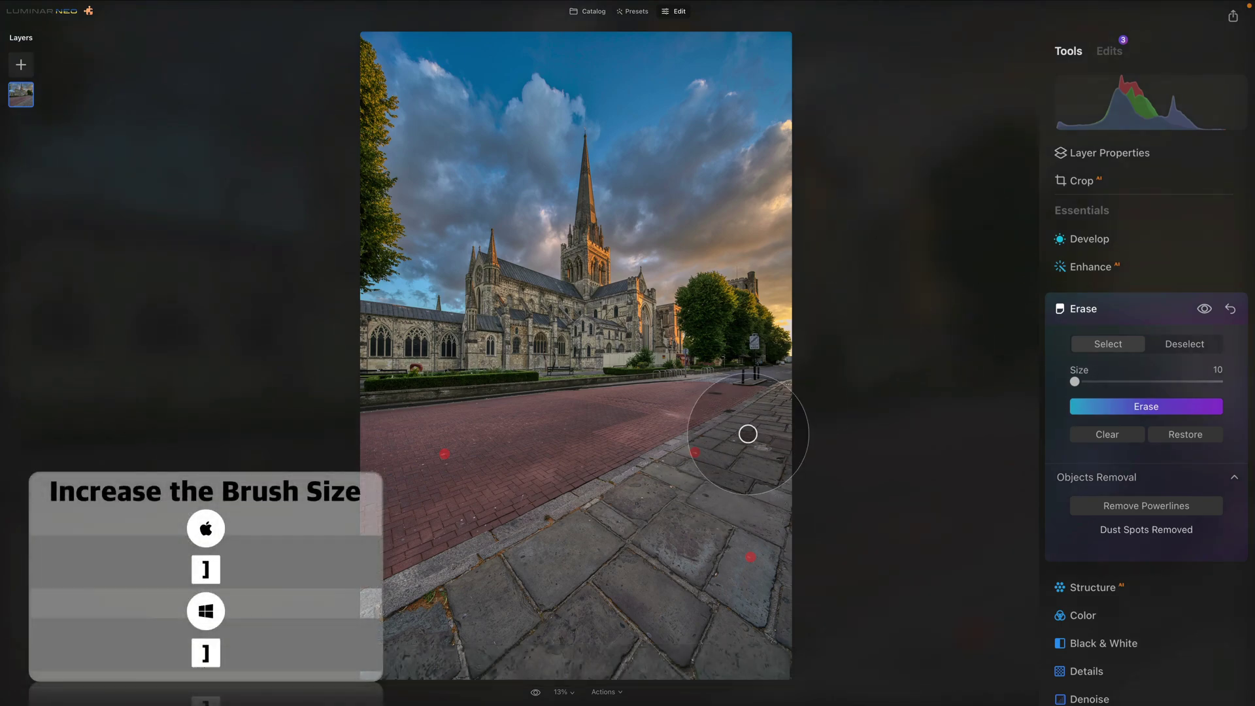
pyautogui.press('super')
pyautogui.press('super+equal')
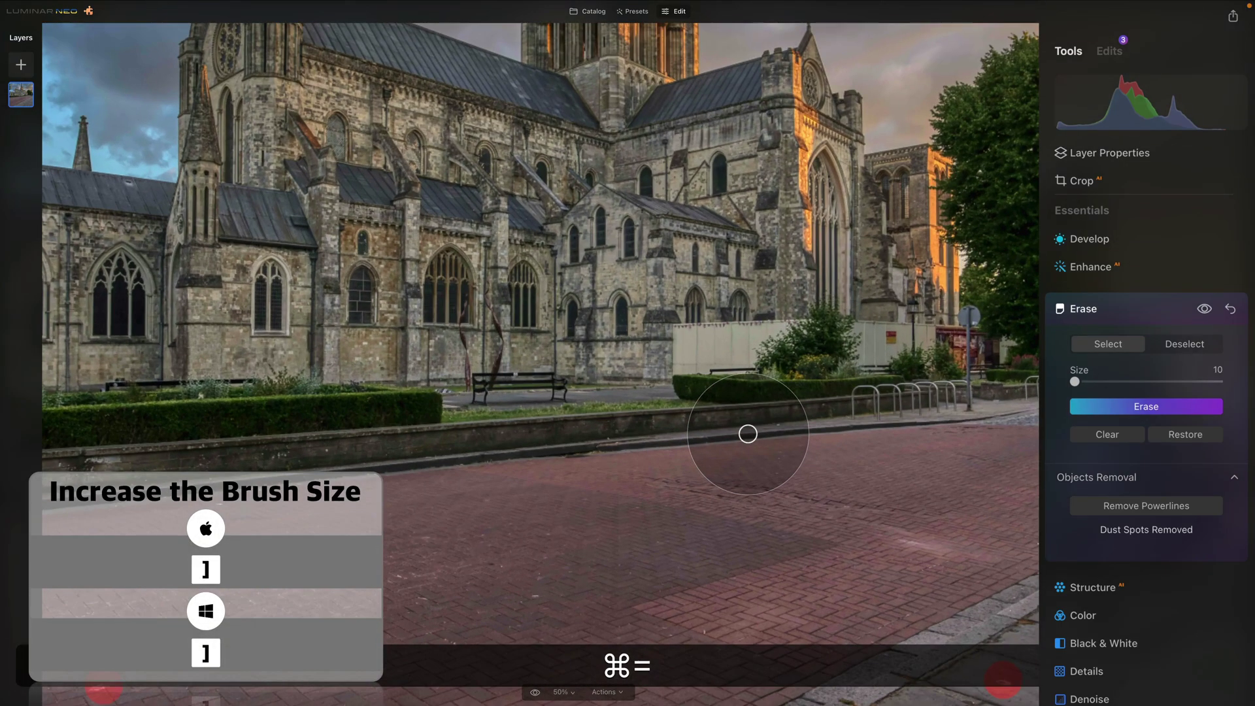
pyautogui.moveTo(762, 456); pyautogui.dragTo(336, 230)
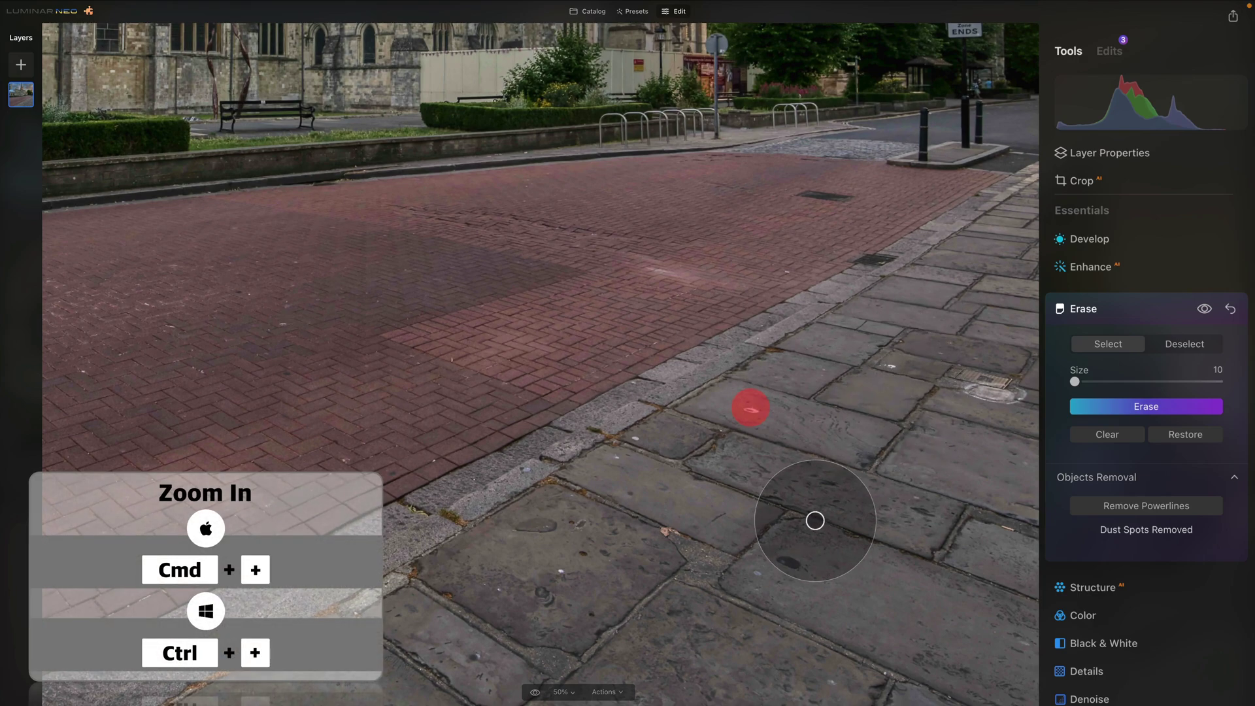
pyautogui.scroll(-3, 752, 575)
pyautogui.hscroll(-3, 752, 575)
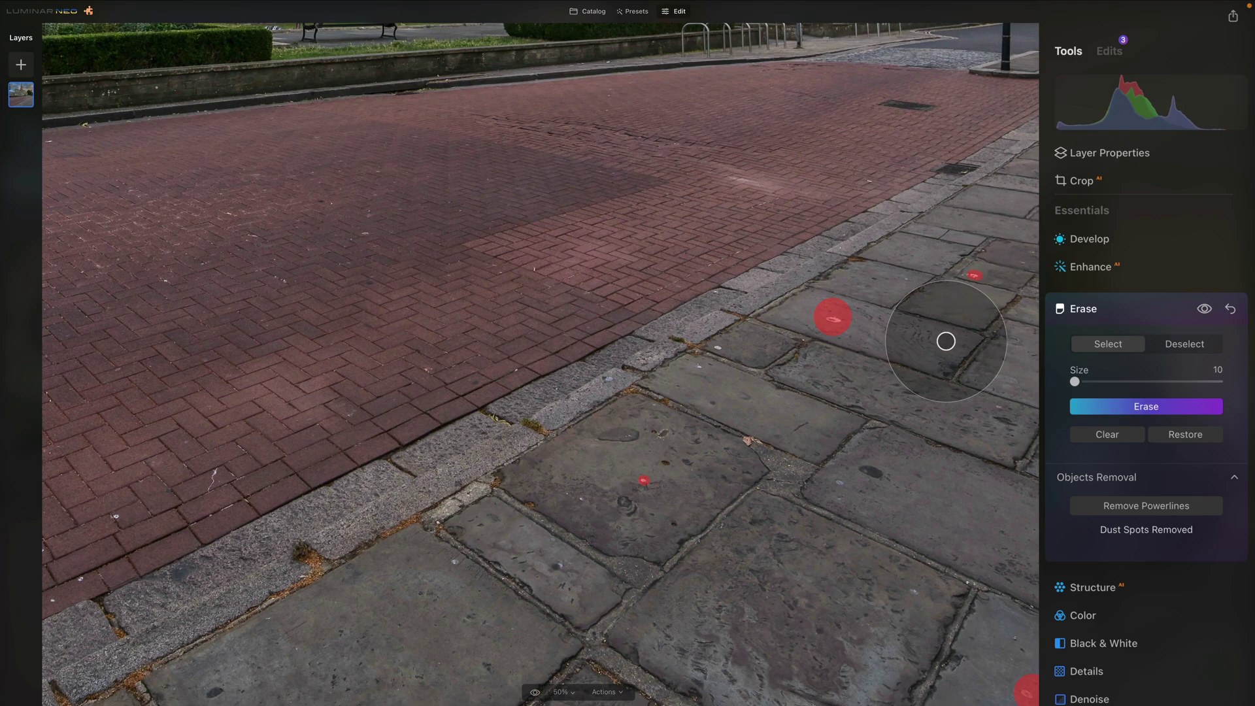
pyautogui.hotkey('ctrl', '0')
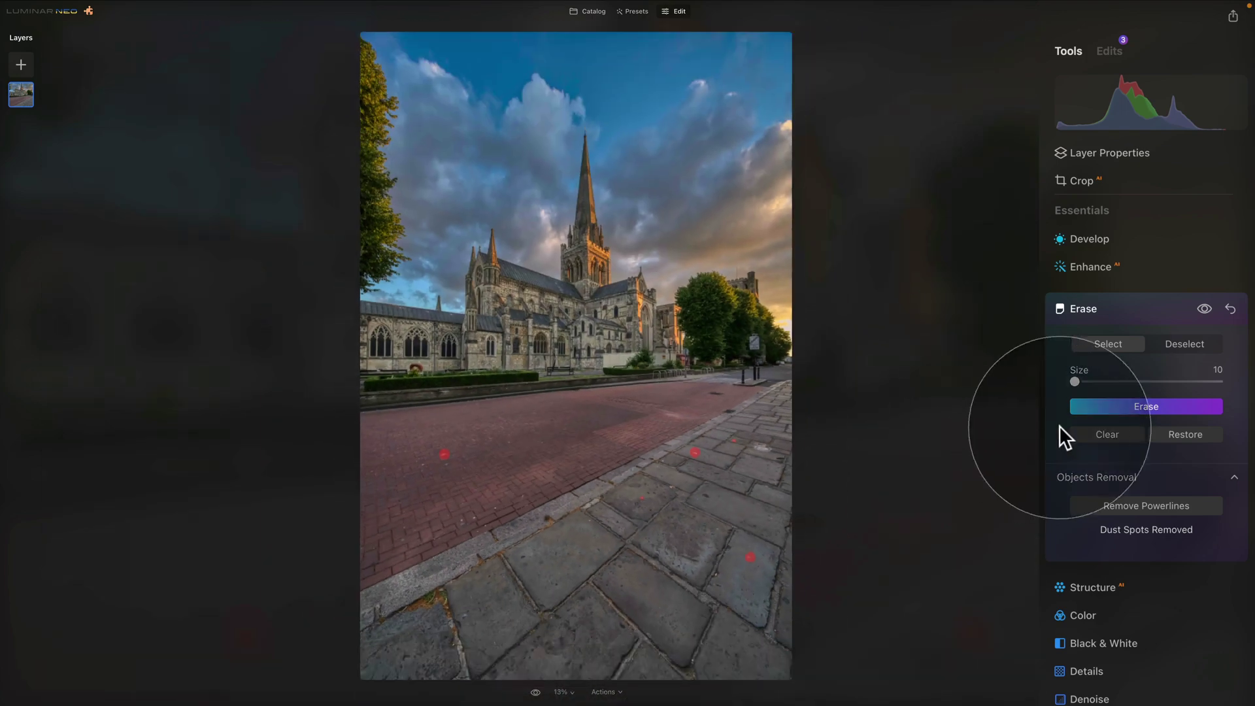
pyautogui.click(1096, 409)
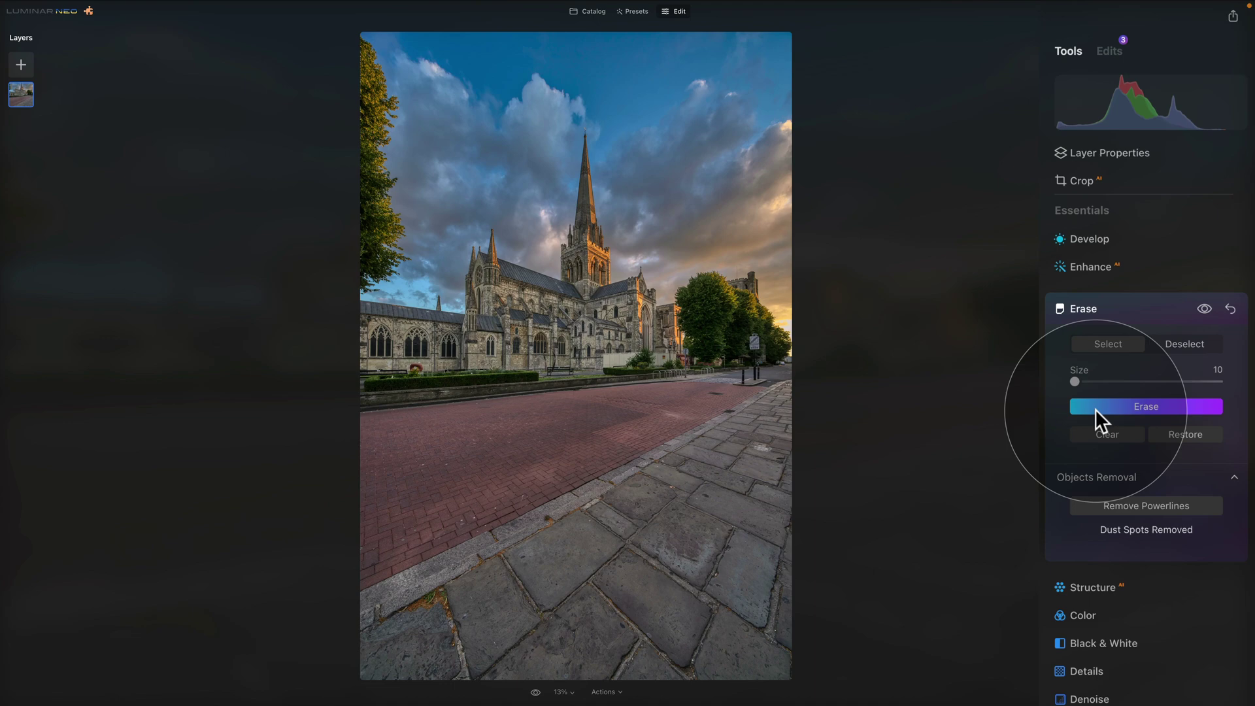
# Set Enhance AI Accent to 10 and Sky Enhancer to 15
pyautogui.click(1146, 304)
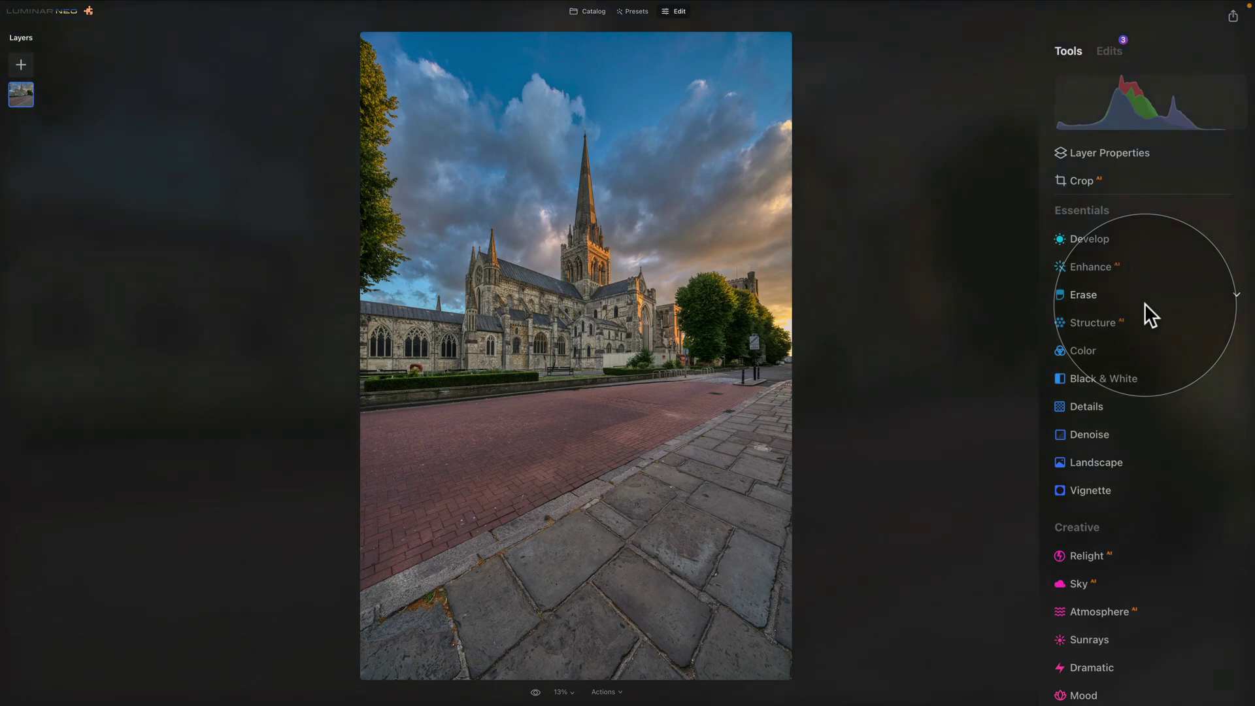
pyautogui.click(1125, 268)
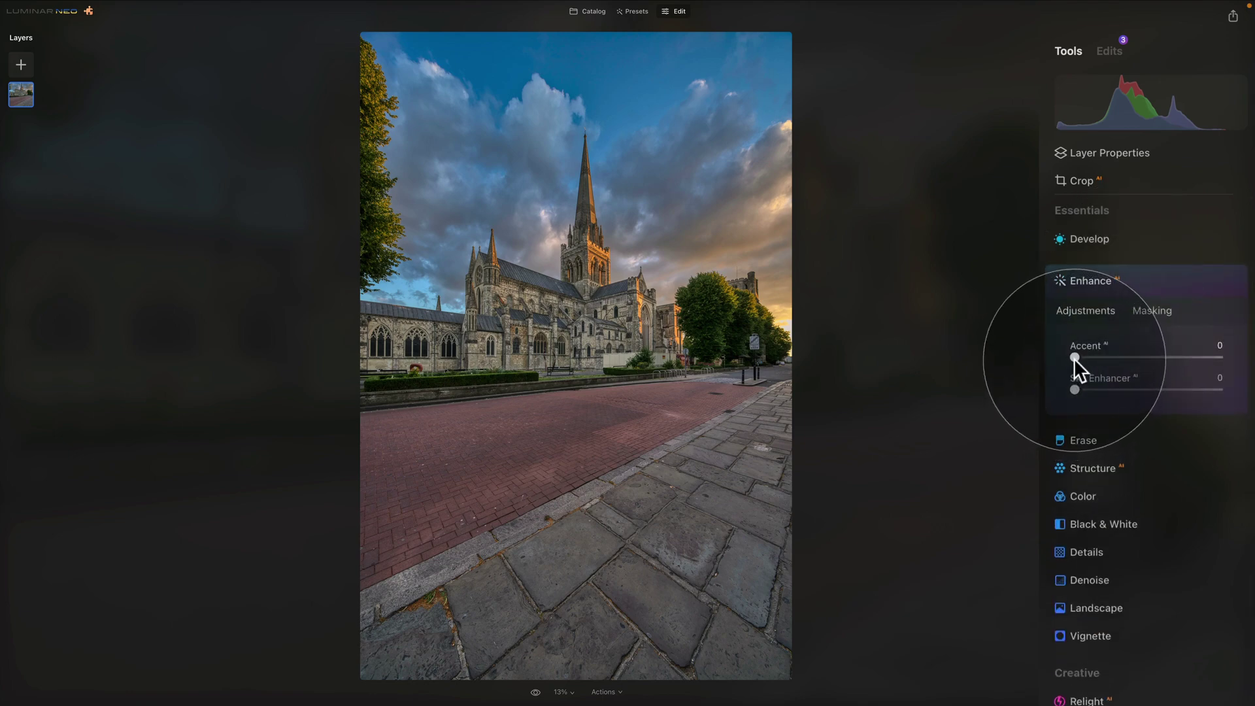
pyautogui.moveTo(1074, 357)
pyautogui.mouseDown()
pyautogui.moveTo(1104, 359)
pyautogui.moveTo(1091, 358)
pyautogui.mouseUp()
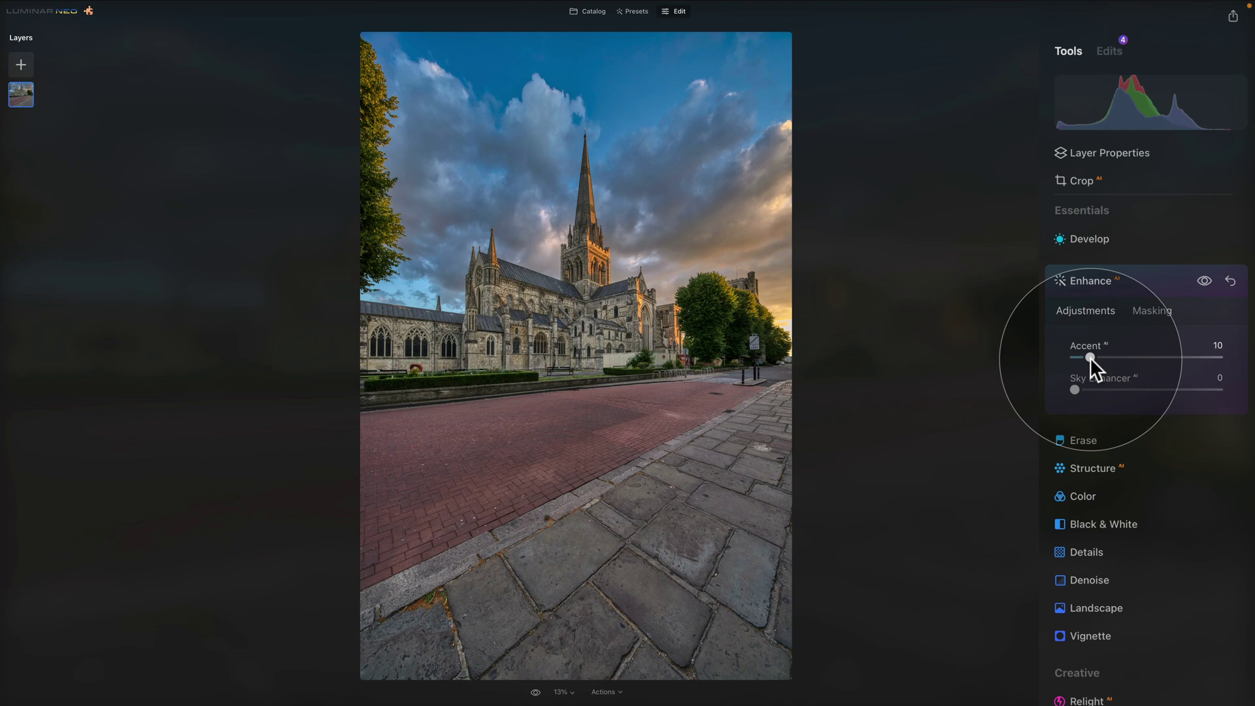
pyautogui.moveTo(1080, 389); pyautogui.dragTo(1100, 390)
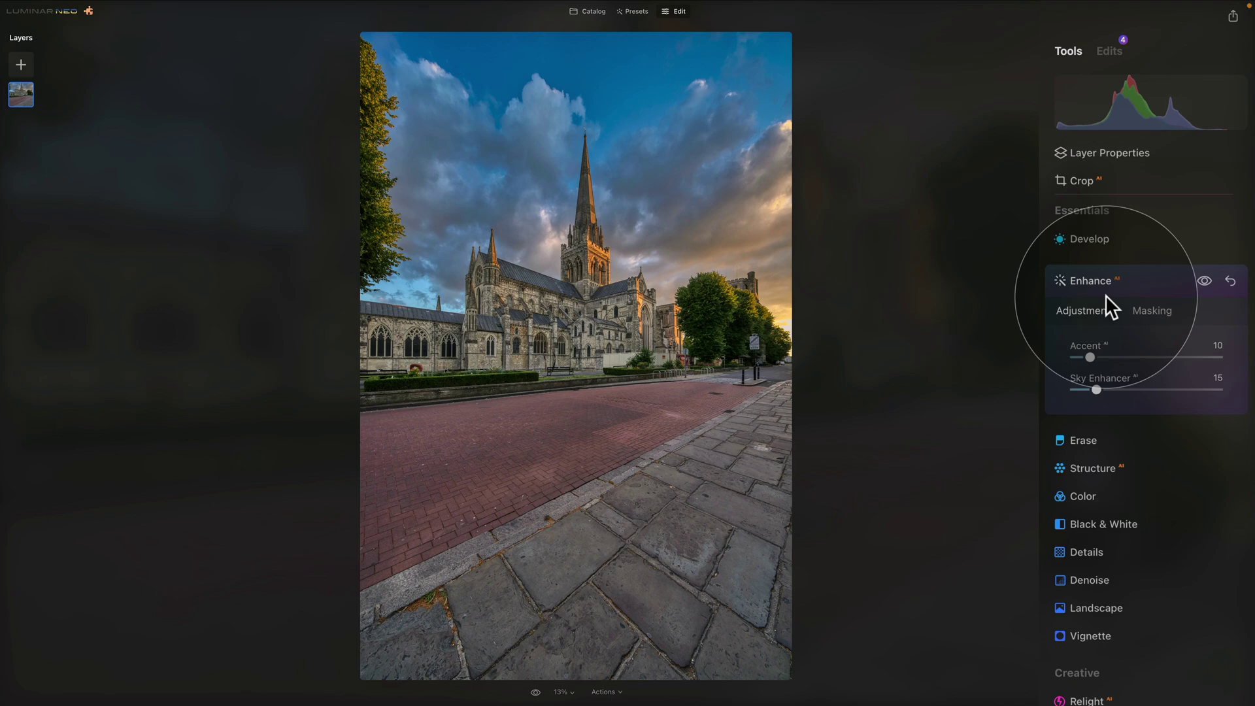
pyautogui.click(1112, 280)
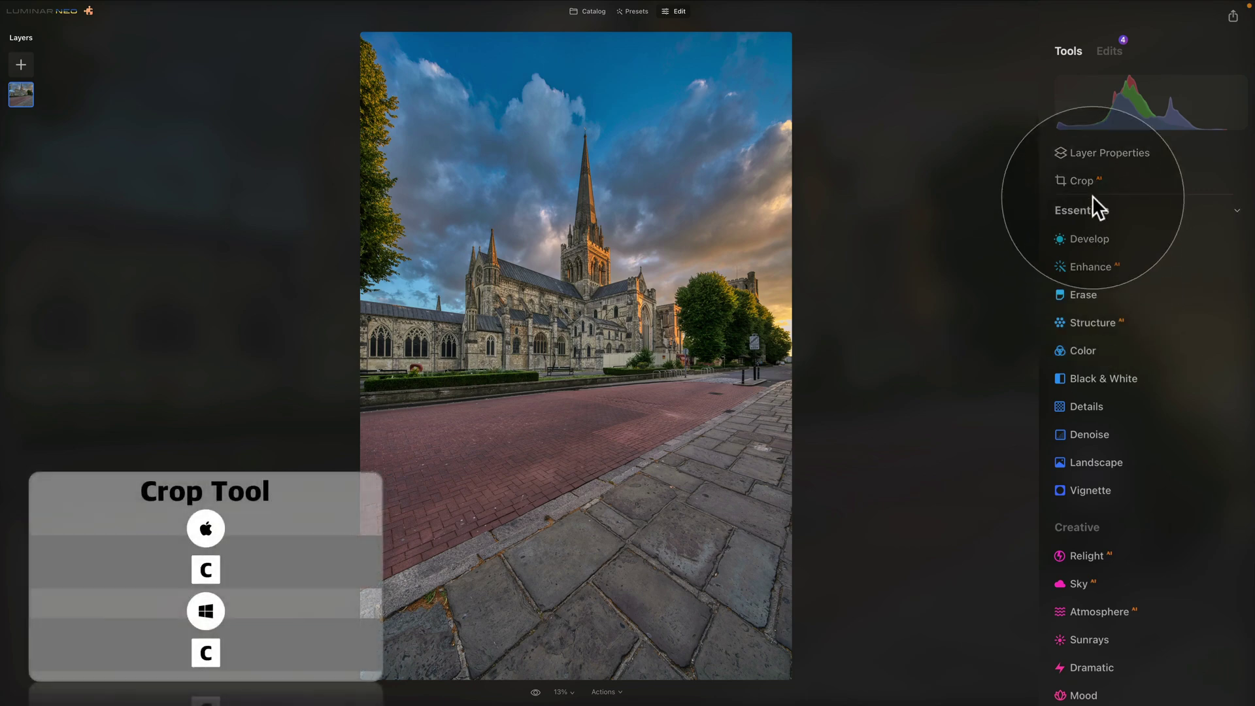
# Crop to a 4:5 ratio, shifting the photo down to keep the sky above the spire
pyautogui.click(1096, 179)
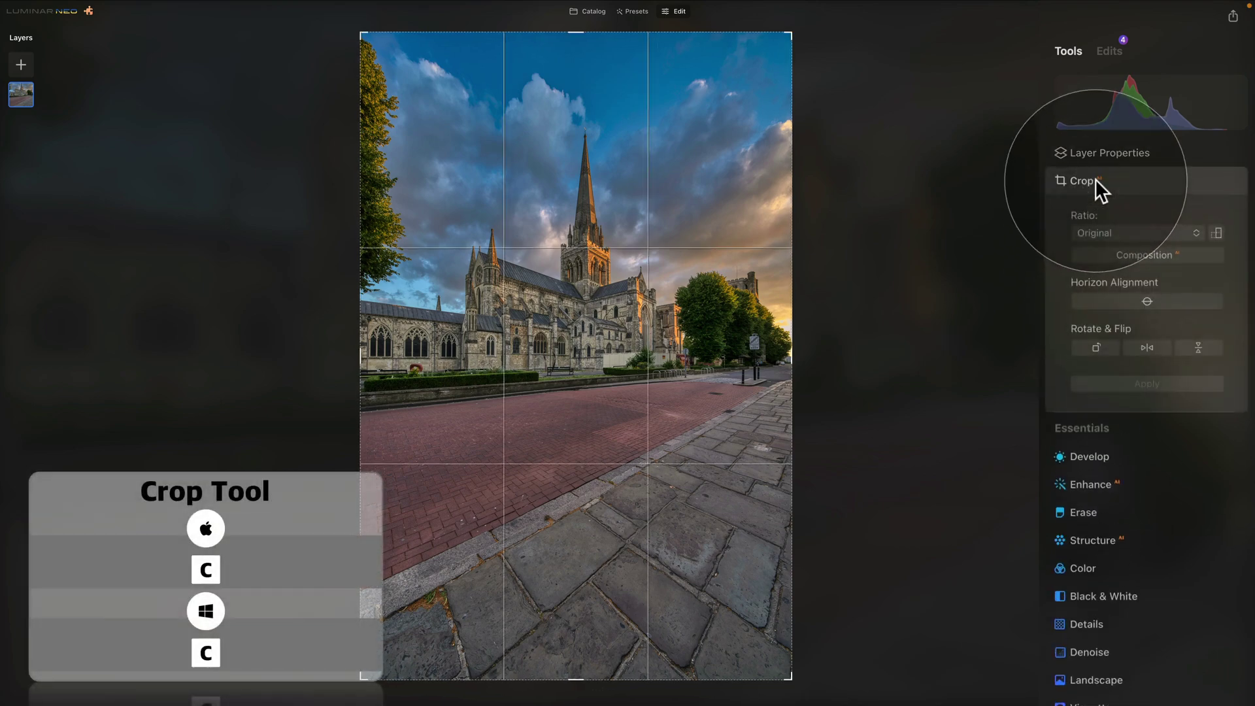
pyautogui.click(1135, 234)
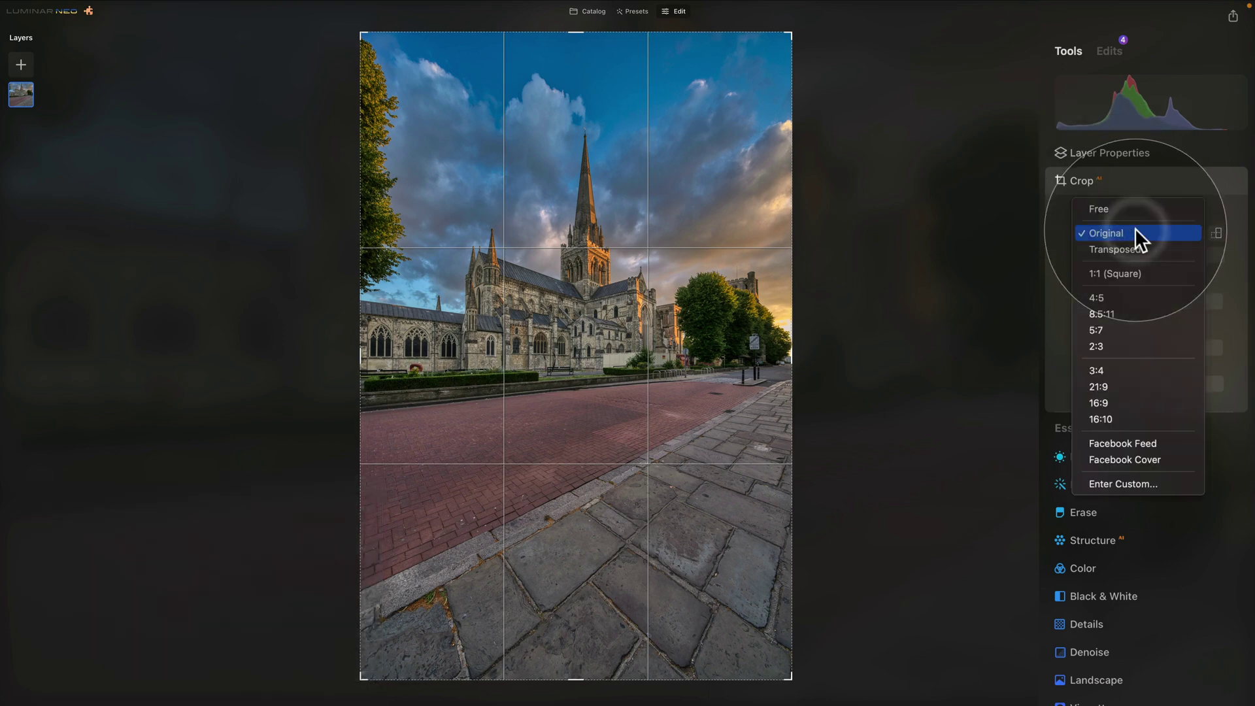
pyautogui.click(1134, 298)
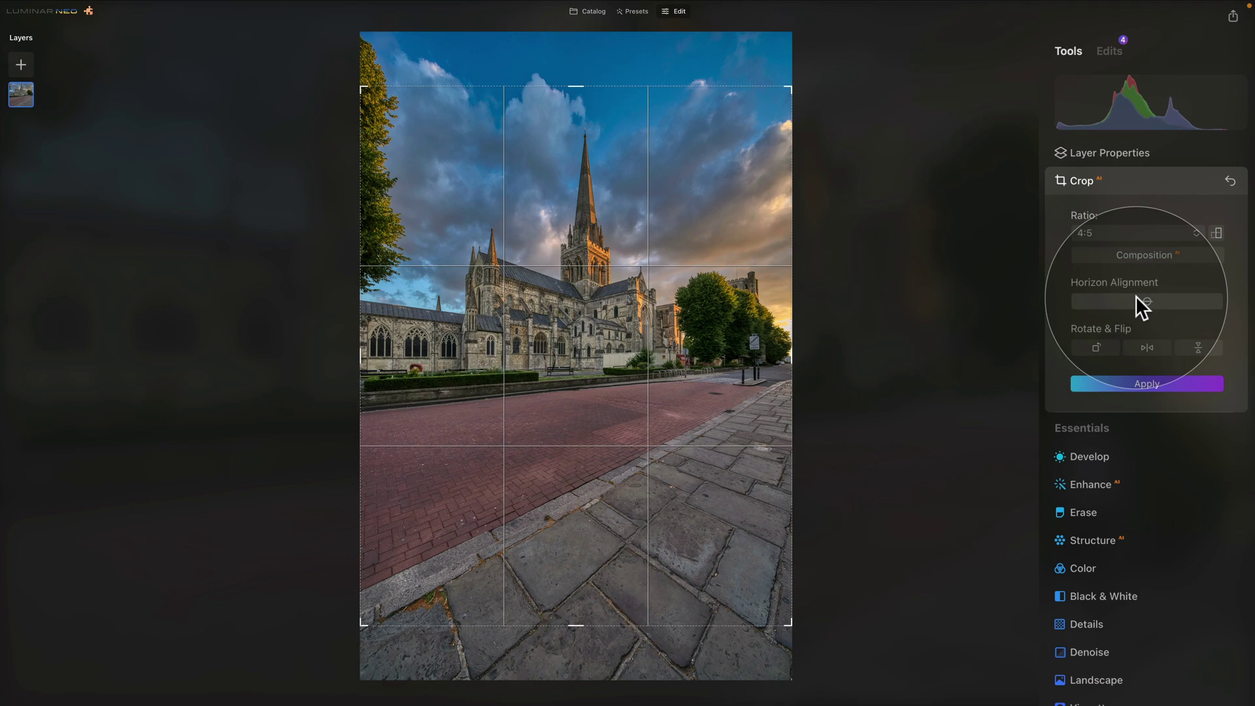
pyautogui.moveTo(579, 188); pyautogui.dragTo(574, 292)
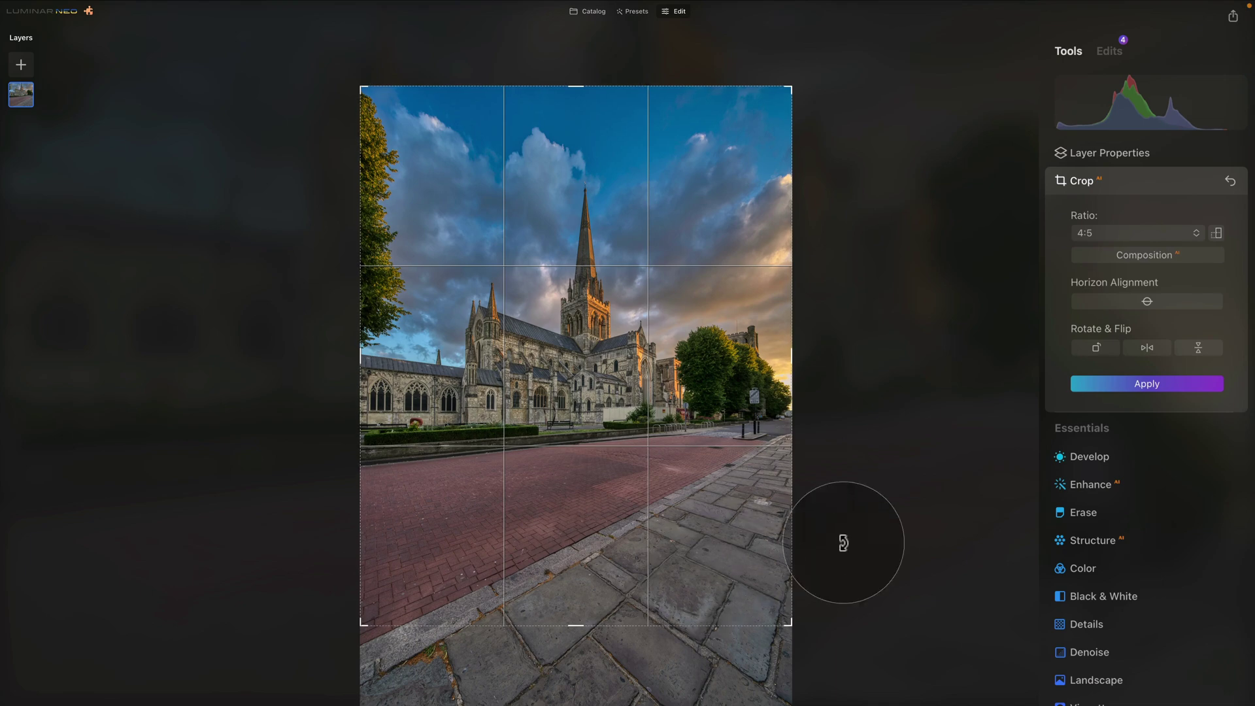
pyautogui.click(1155, 384)
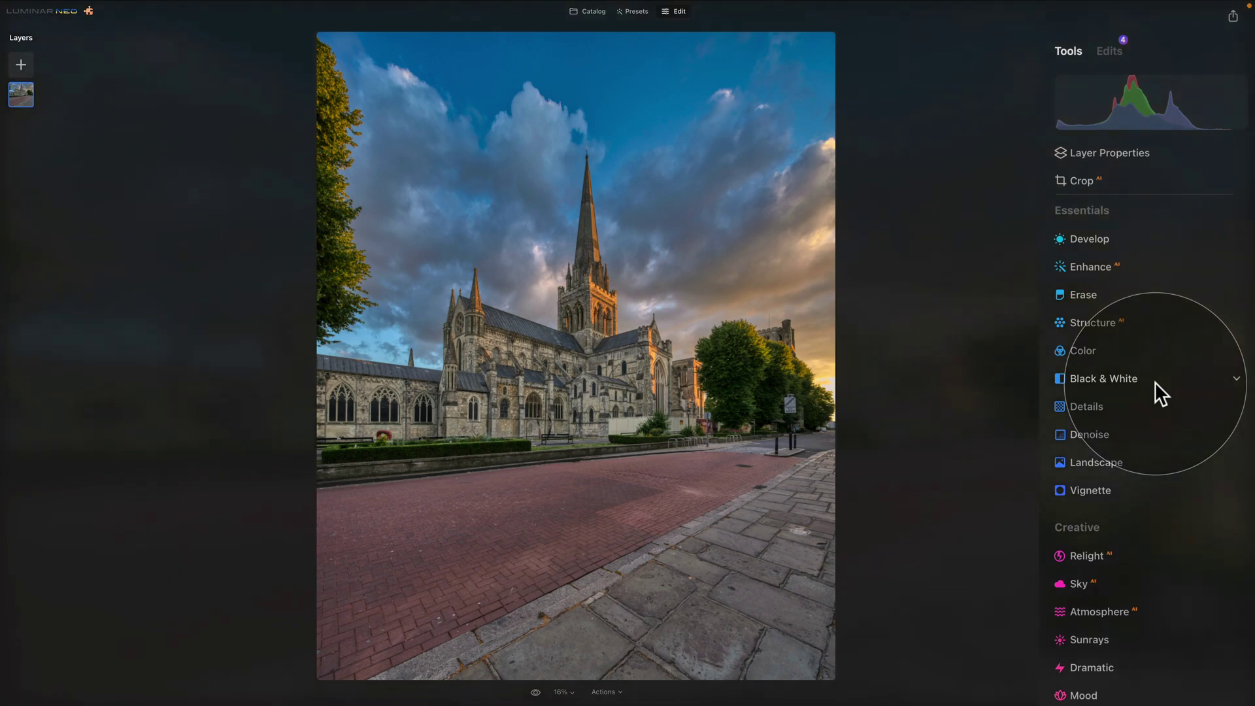
# Set the Landscape Golden Hour slider to 3 for subtle warmth
pyautogui.click(1116, 462)
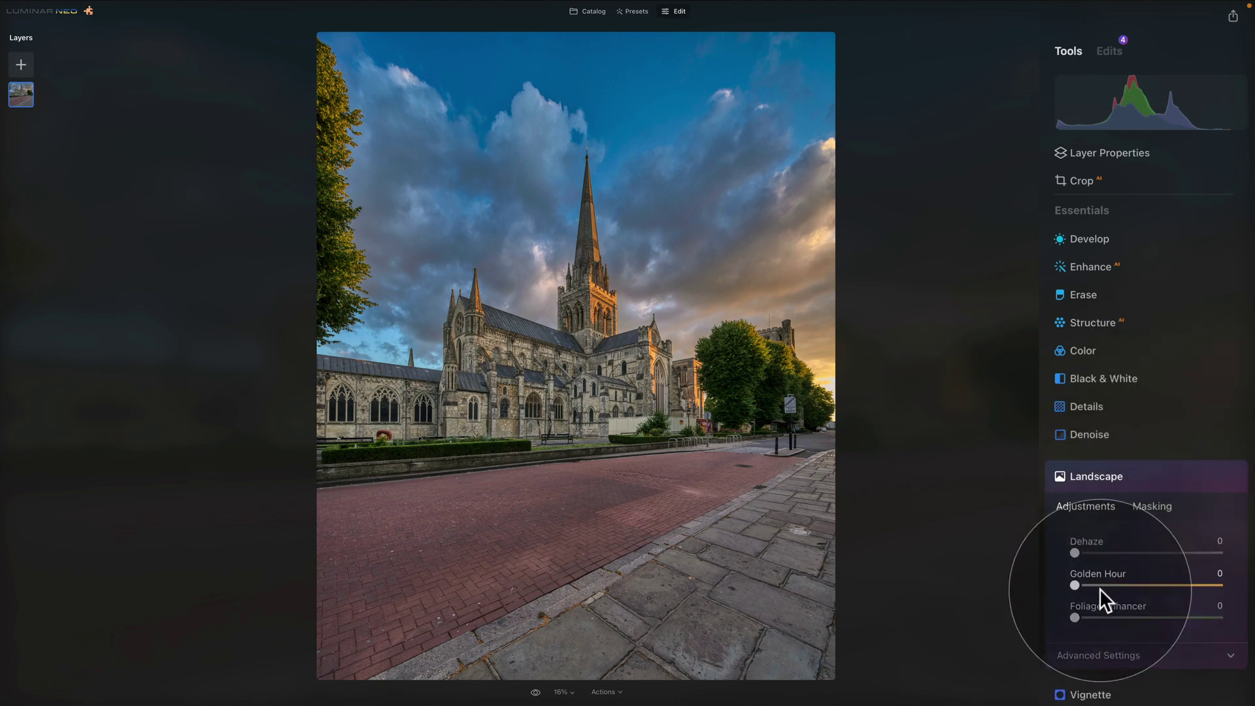
pyautogui.moveTo(1074, 584)
pyautogui.mouseDown()
pyautogui.moveTo(1107, 585)
pyautogui.moveTo(1077, 587)
pyautogui.mouseUp()
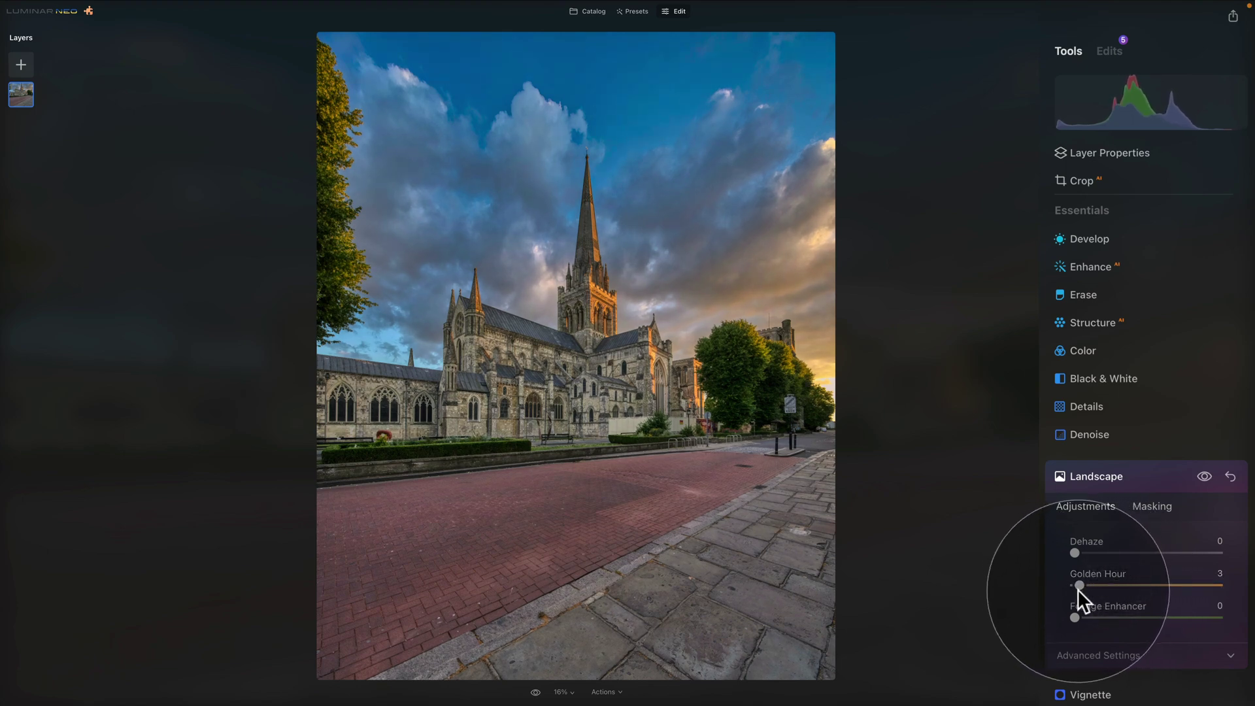
pyautogui.click(1123, 475)
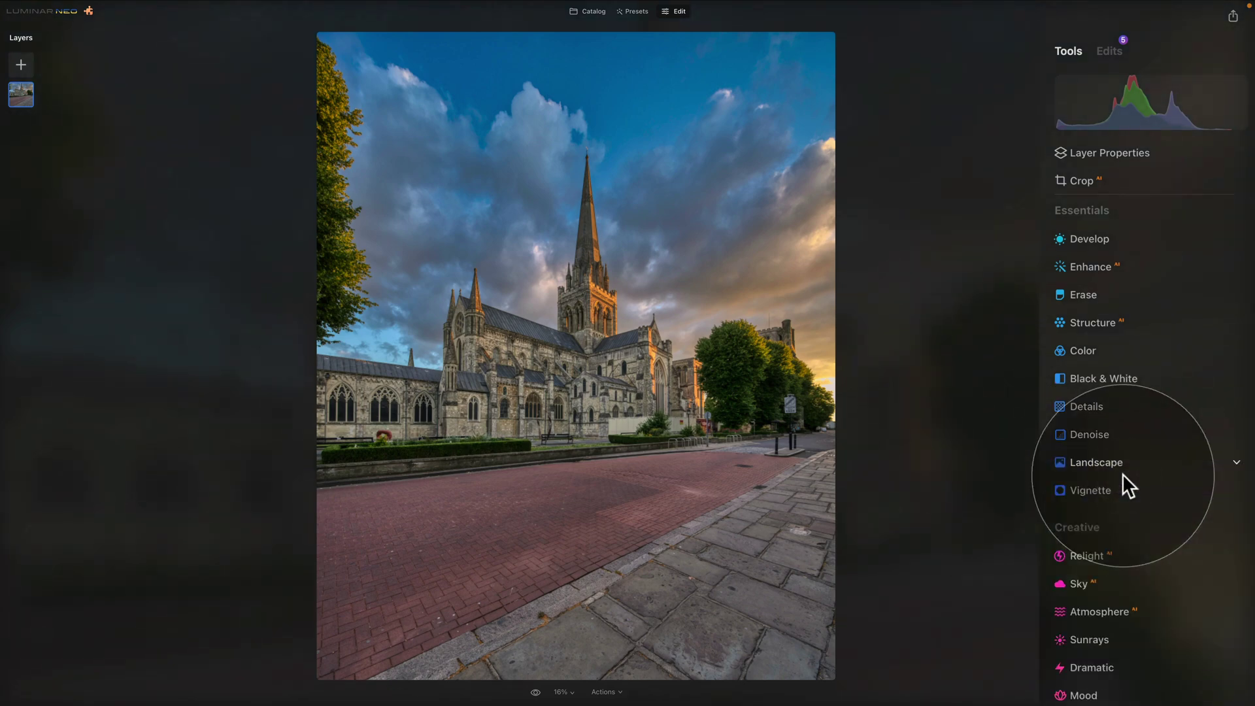
# Apply a Vignette with Amount -51 at Size 50 to darken the photo's edges
pyautogui.scroll(-1, 1113, 483)
pyautogui.scroll(-3, 1114, 483)
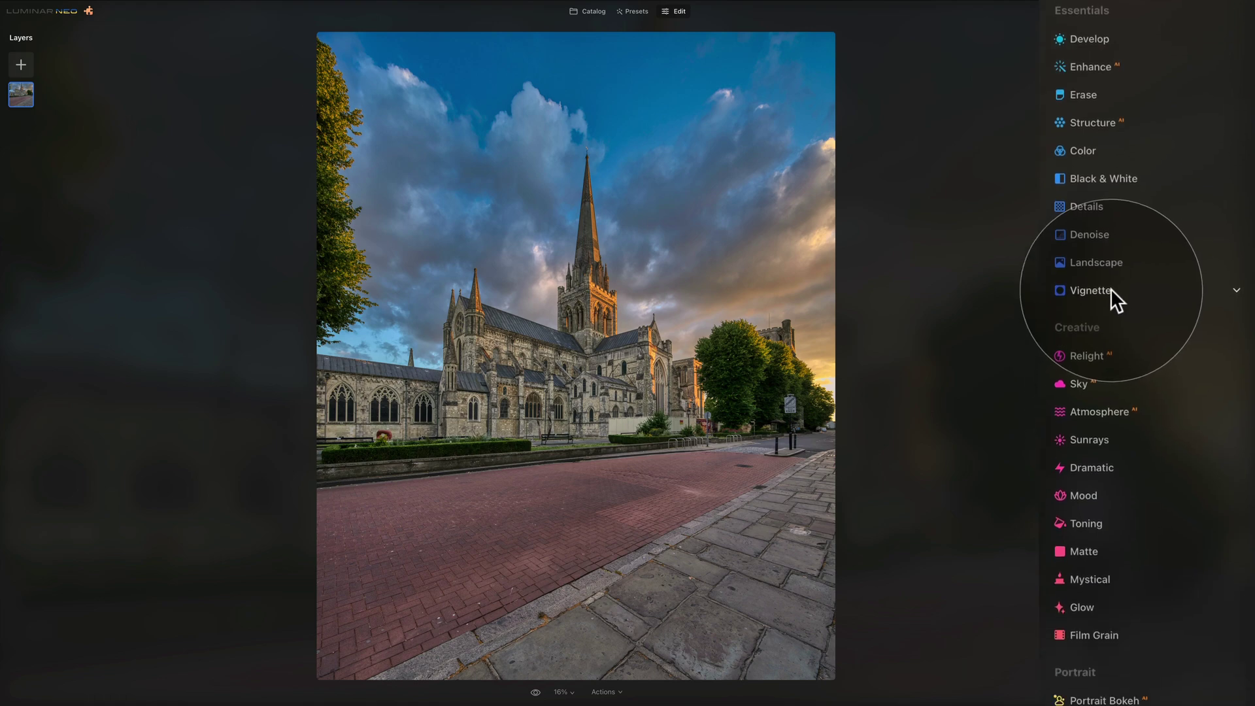
pyautogui.click(1112, 291)
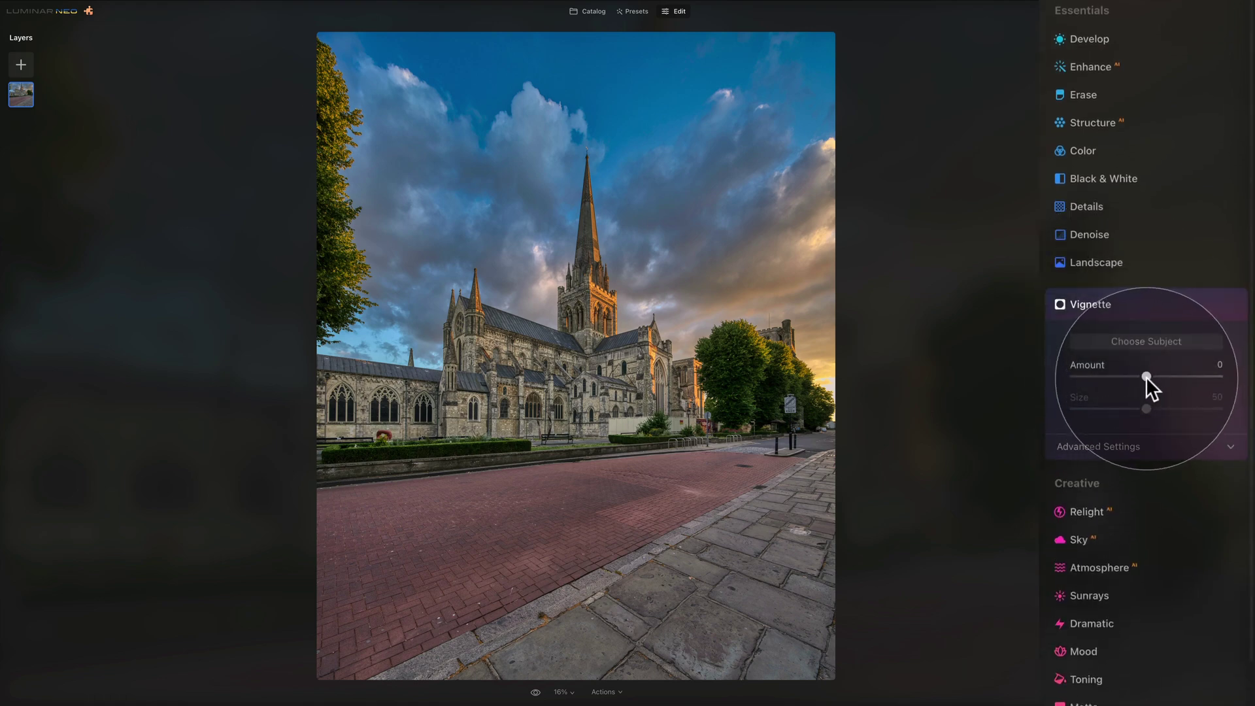
pyautogui.moveTo(1147, 376); pyautogui.dragTo(1104, 374)
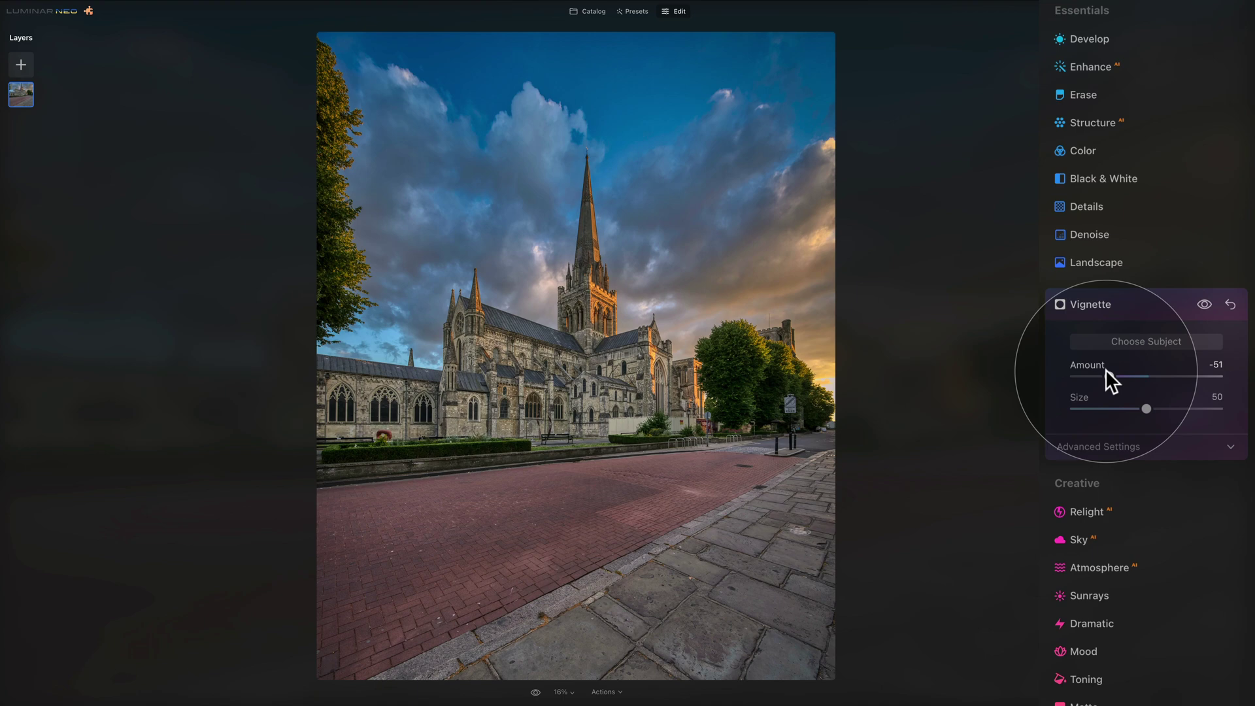
pyautogui.click(1117, 308)
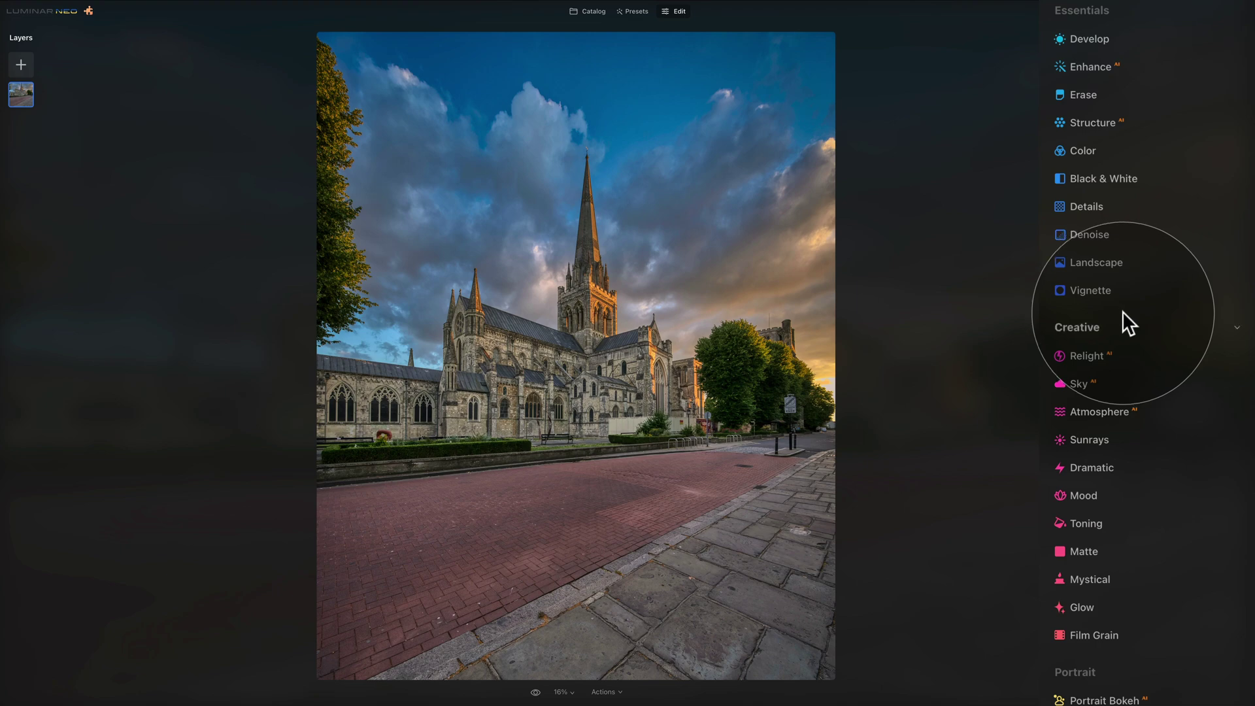
# Set the Mystical Amount to 19 for a soft dreamy glow
pyautogui.scroll(-3, 1123, 296)
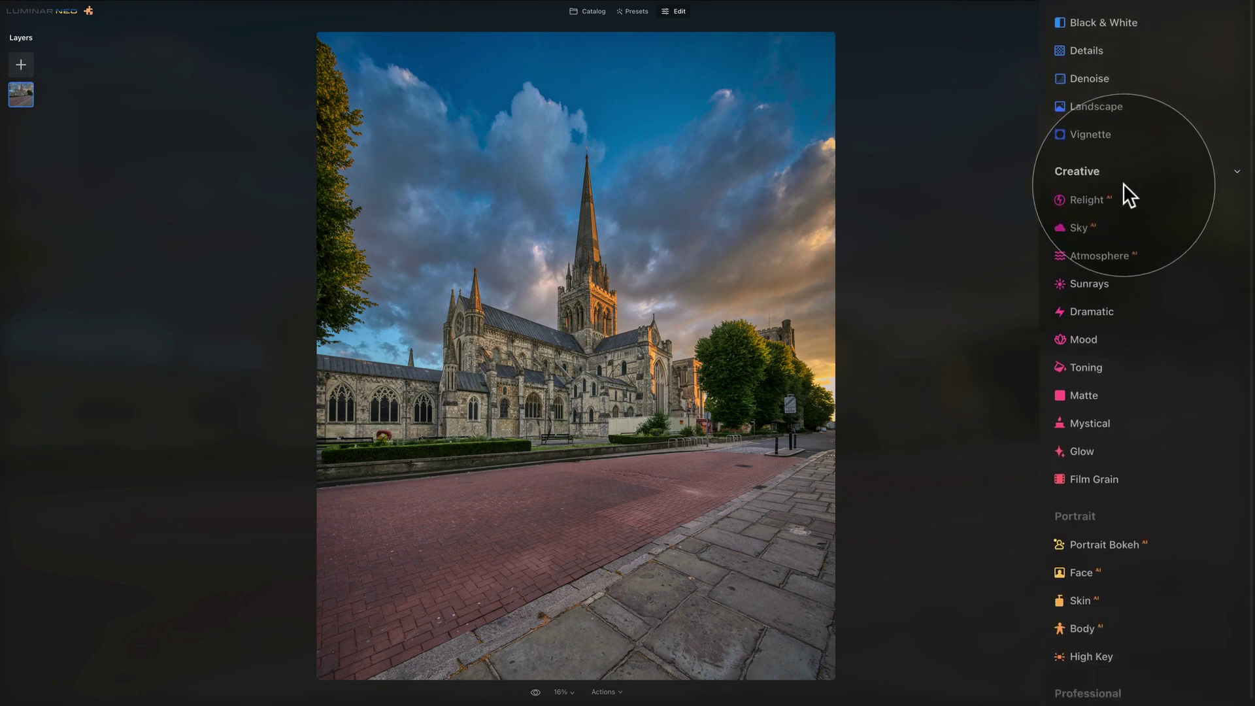
pyautogui.click(1103, 381)
pyautogui.scroll(-4, 1105, 374)
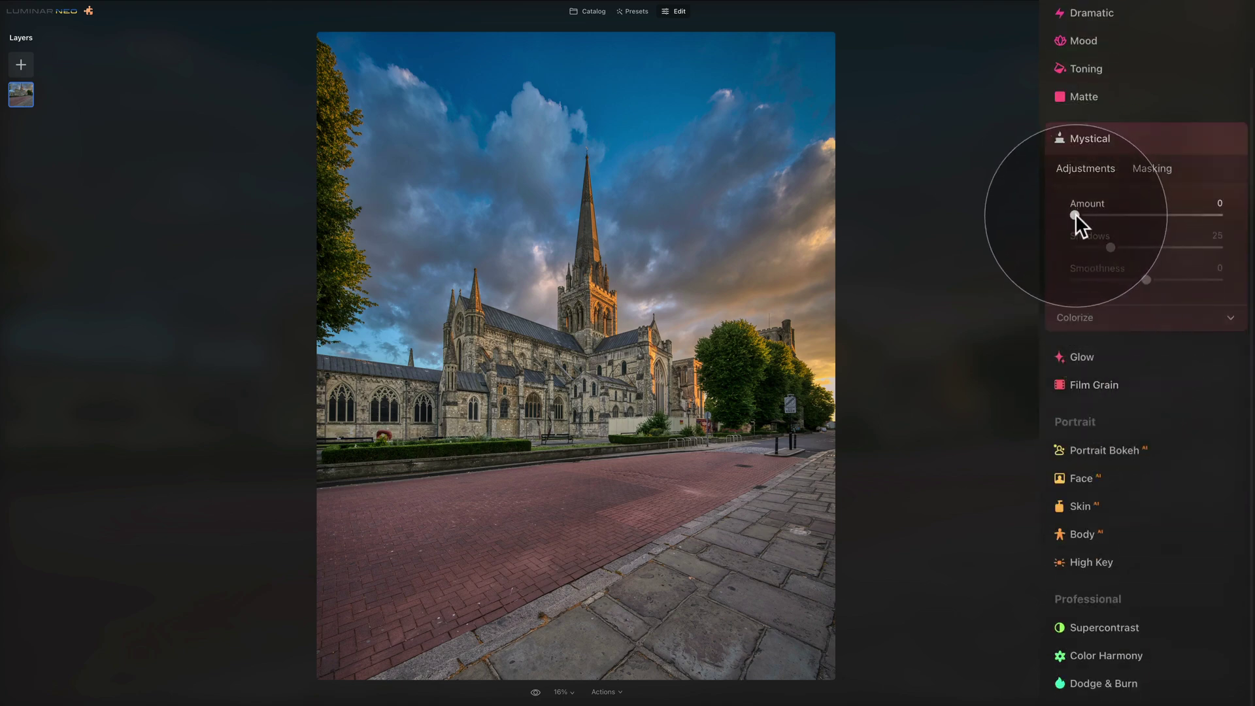
pyautogui.moveTo(1076, 215); pyautogui.dragTo(1106, 215)
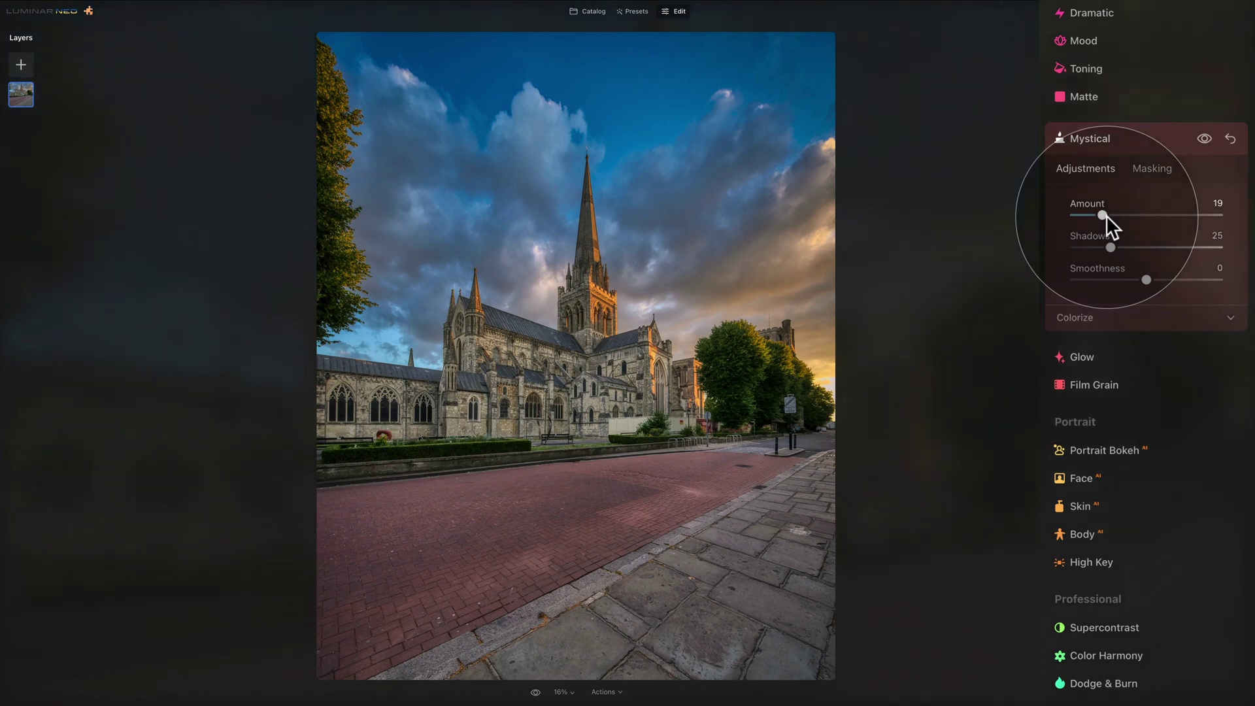
pyautogui.click(1110, 142)
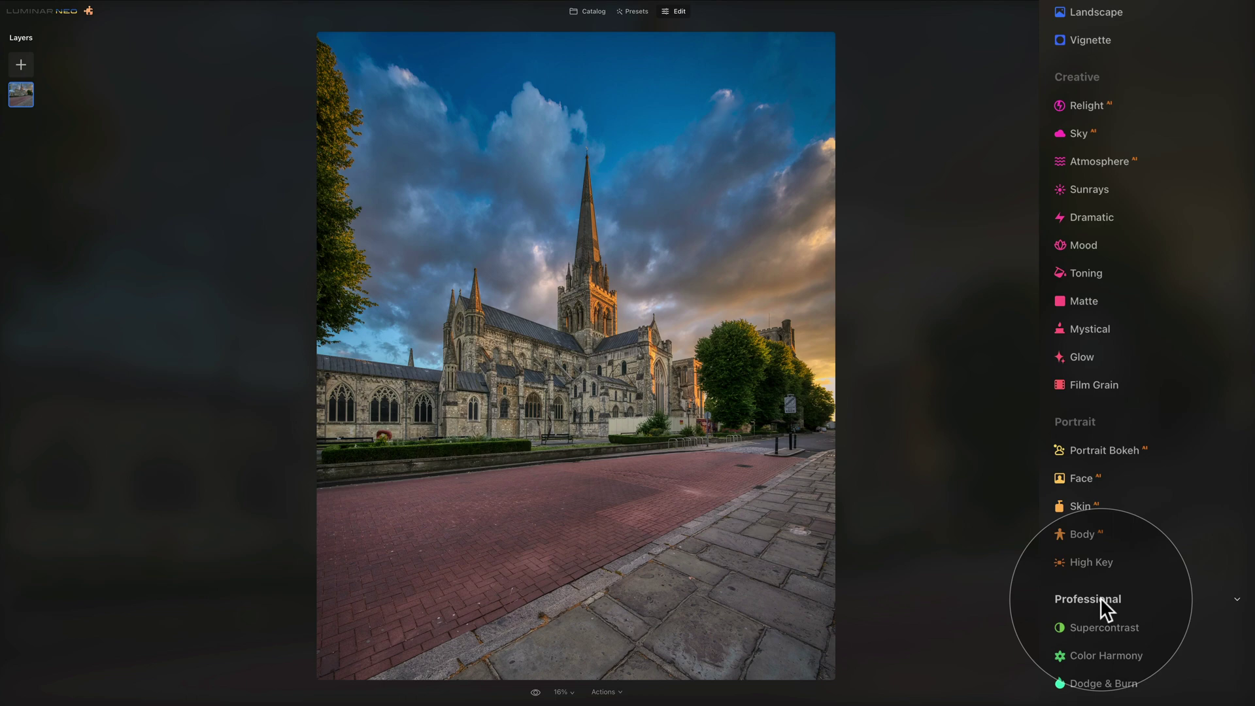
# Set Supercontrast Highlights Contrast 20, Midtones Contrast 10 and Shadows Contrast 9
pyautogui.click(1119, 631)
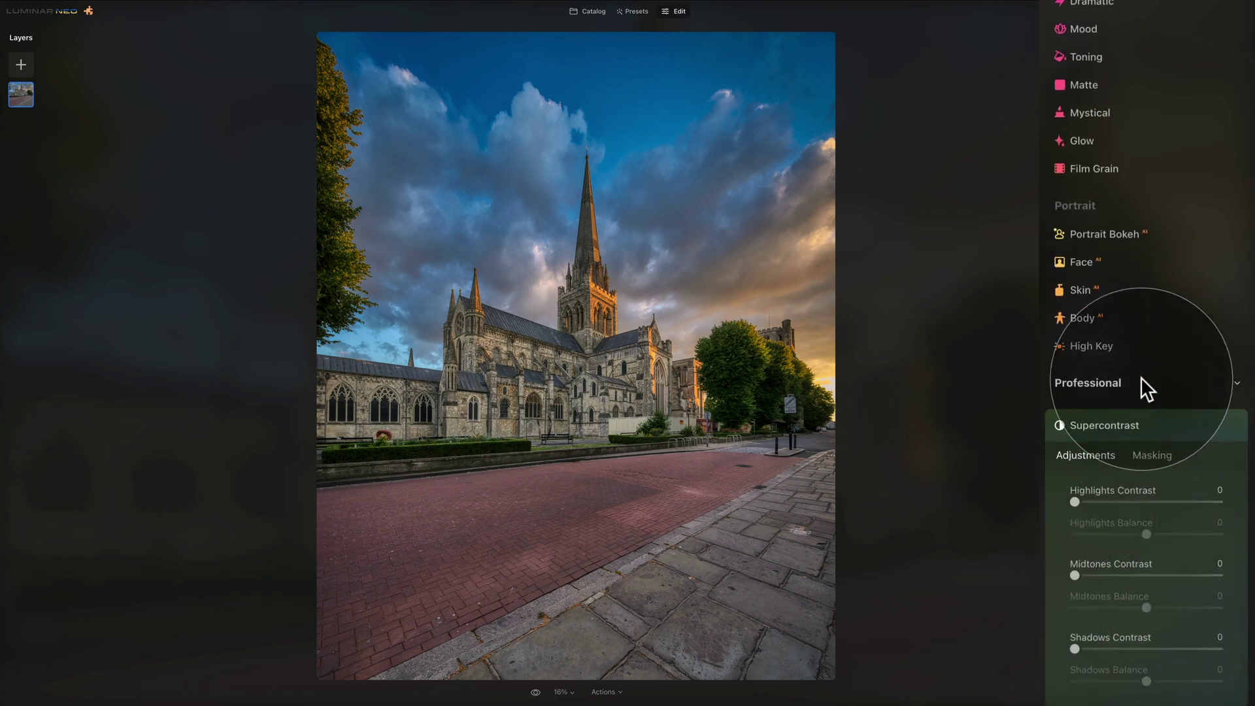
pyautogui.scroll(-2, 1119, 462)
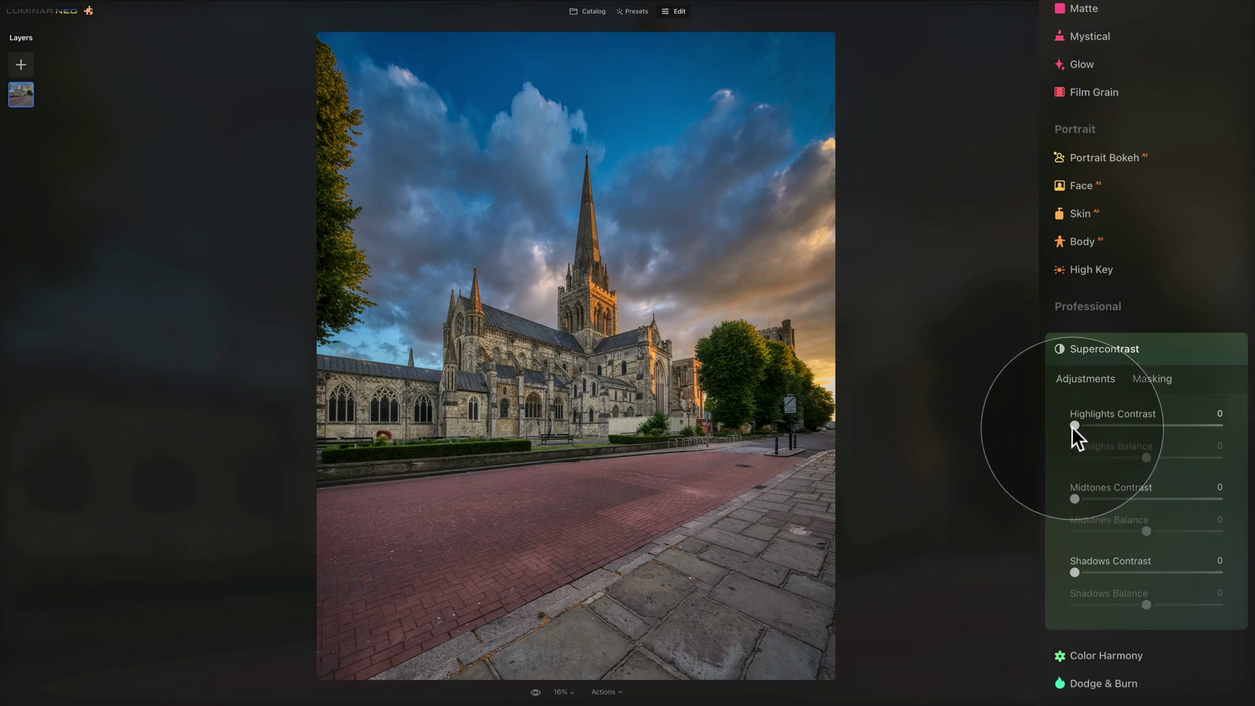
pyautogui.moveTo(1074, 425); pyautogui.dragTo(1107, 428)
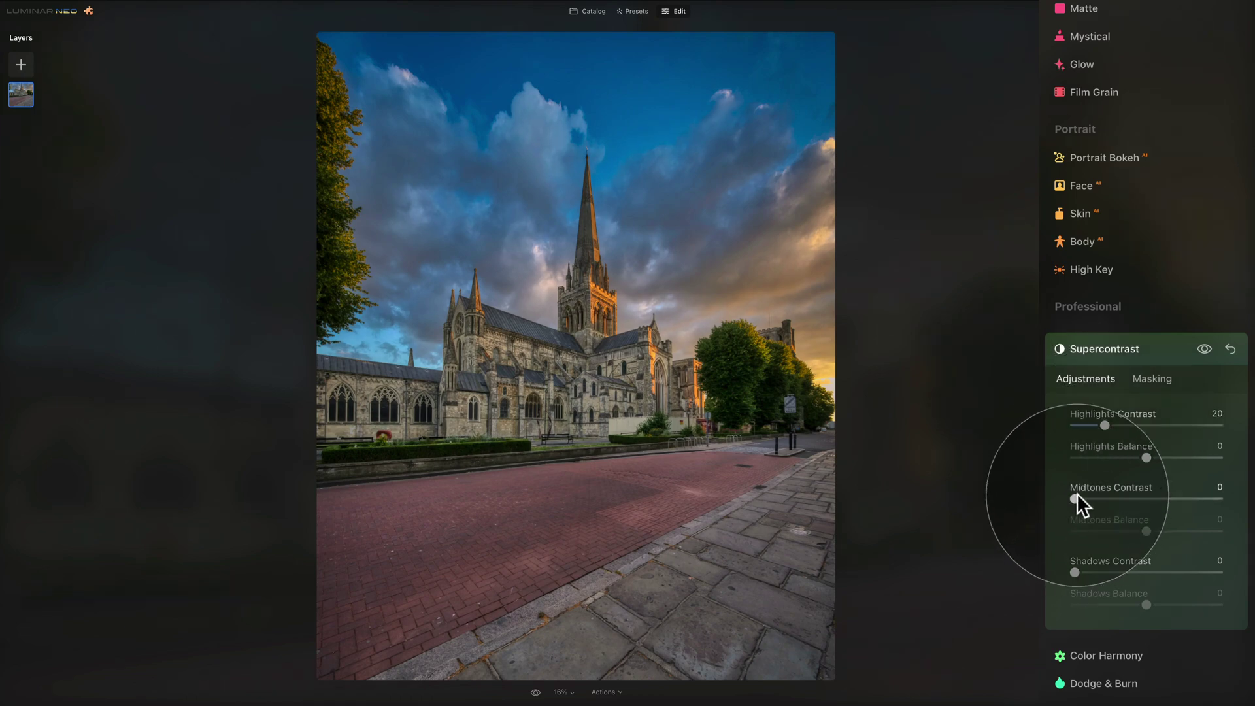
pyautogui.moveTo(1075, 499); pyautogui.dragTo(1090, 498)
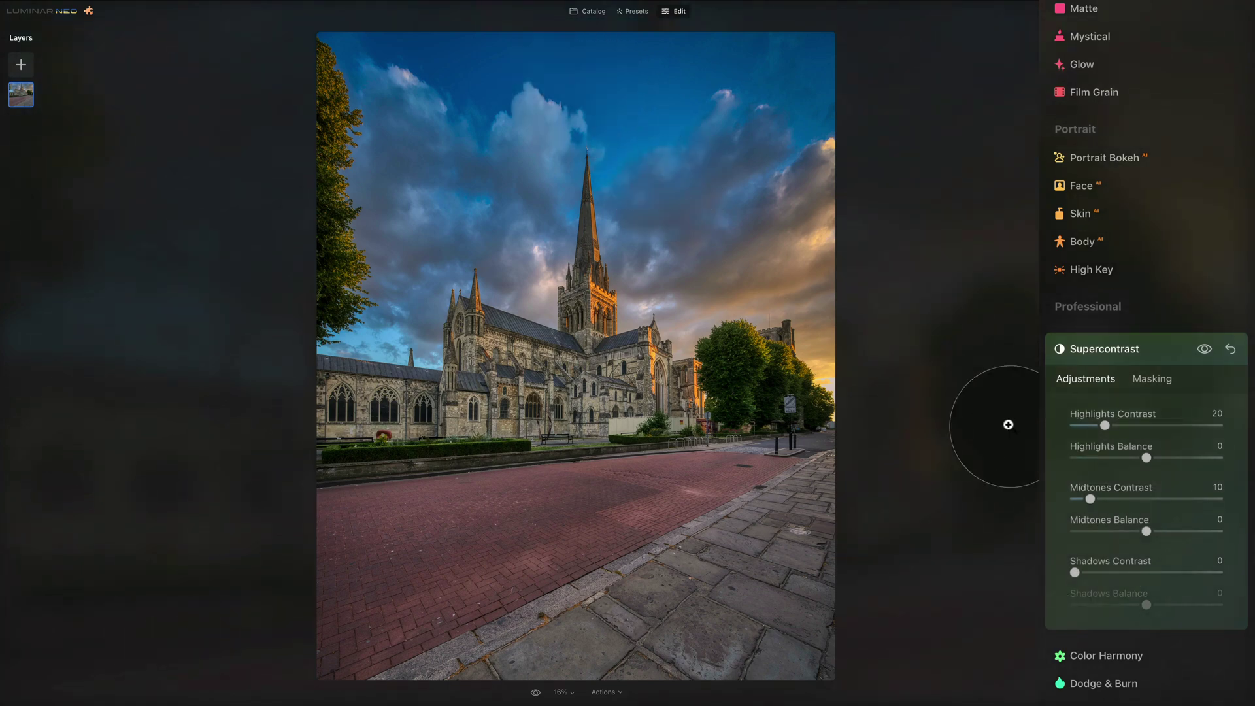
pyautogui.moveTo(1076, 571)
pyautogui.mouseDown()
pyautogui.moveTo(1118, 573)
pyautogui.moveTo(1092, 575)
pyautogui.mouseUp()
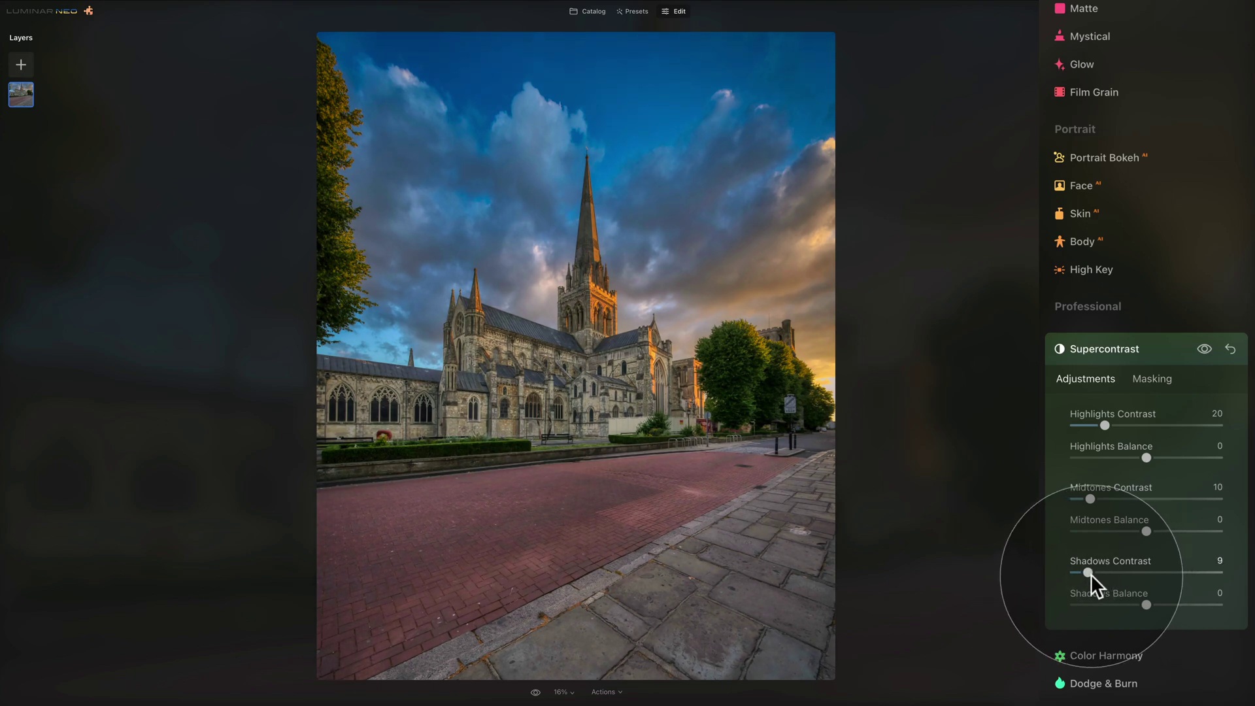
pyautogui.click(1150, 347)
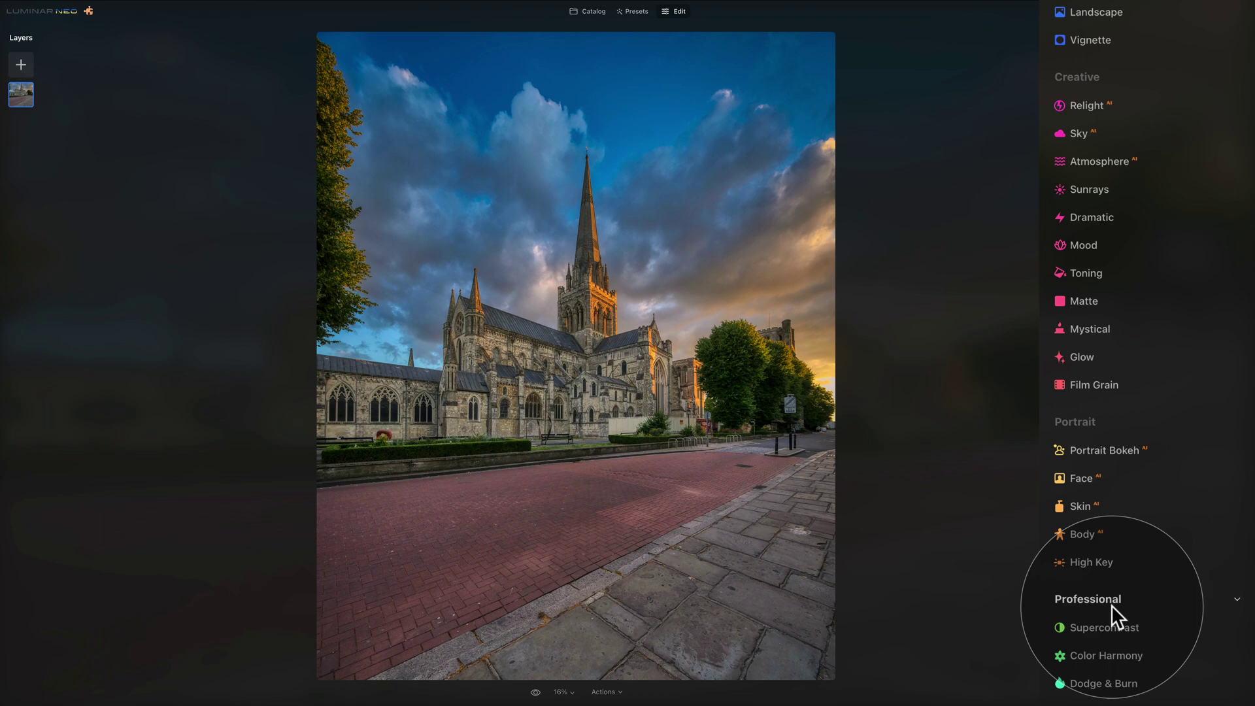
# Paint Dodge & Burn darkening over the lower-left brick road with a size 400 brush
pyautogui.click(1114, 685)
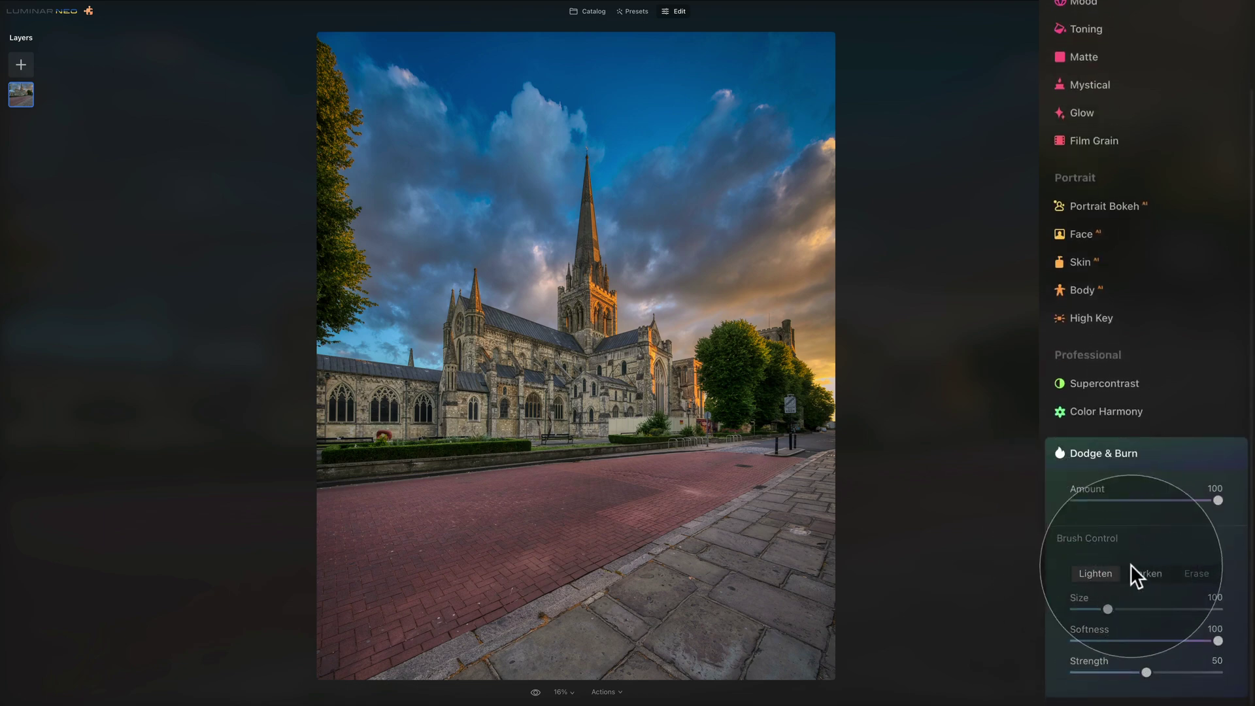
pyautogui.click(1154, 571)
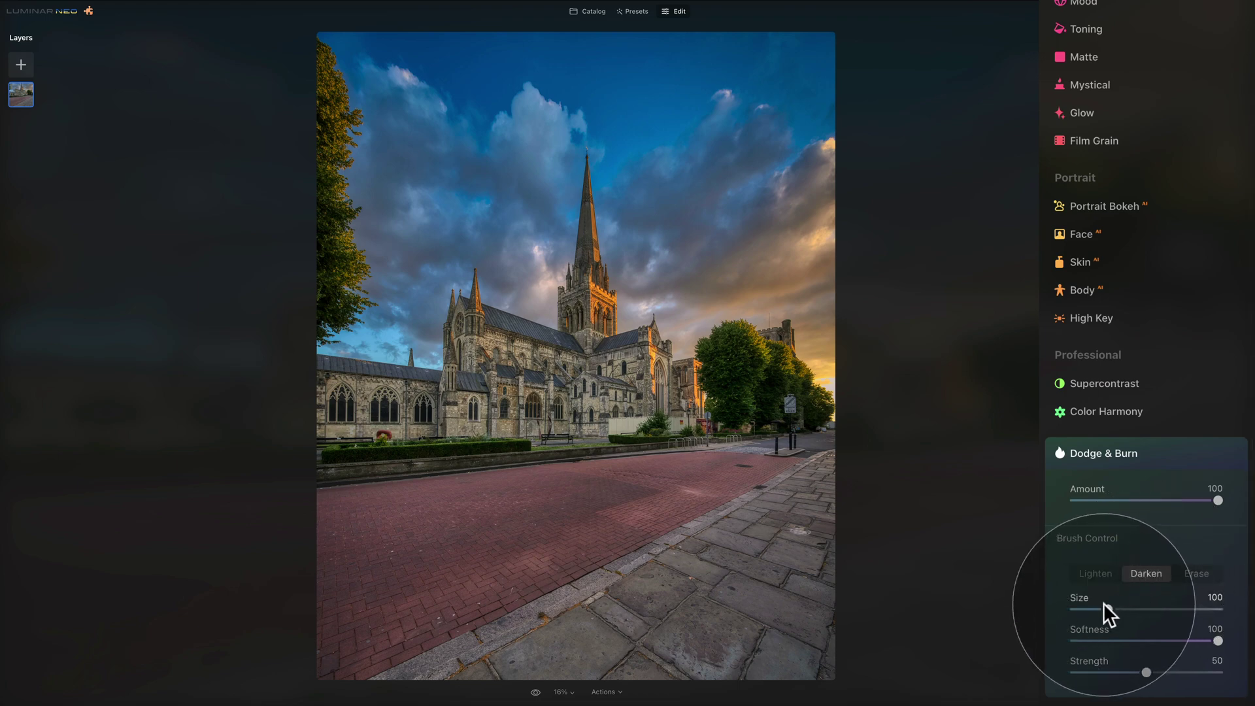
pyautogui.moveTo(1108, 608); pyautogui.dragTo(1235, 609)
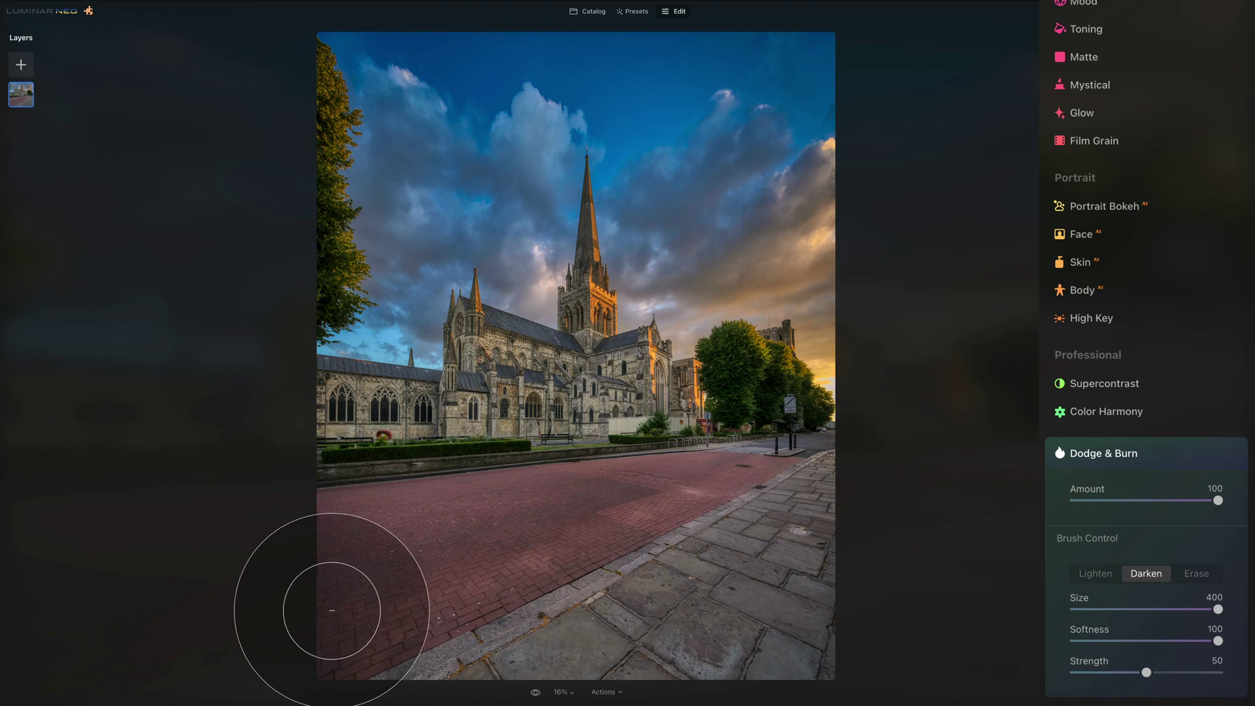
pyautogui.moveTo(331, 602); pyautogui.dragTo(415, 610)
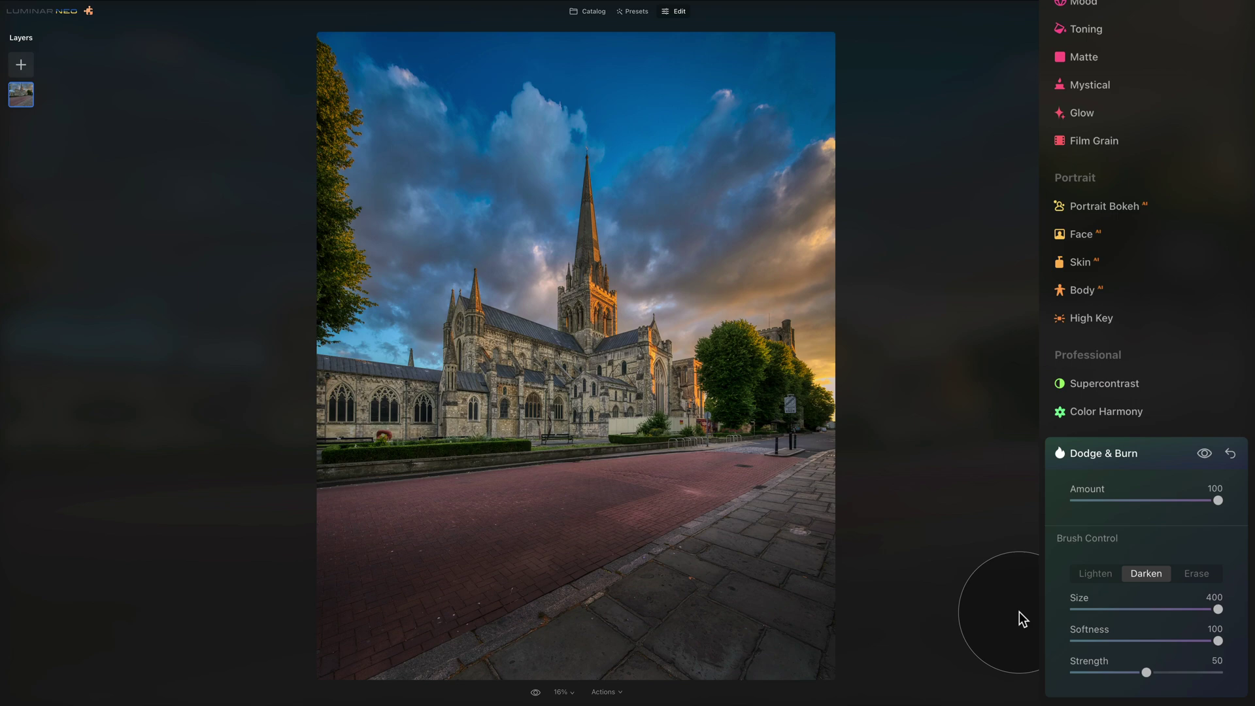
# Reduce the darkening Amount to 60, comparing the before and after views
pyautogui.moveTo(1215, 501); pyautogui.dragTo(1175, 499)
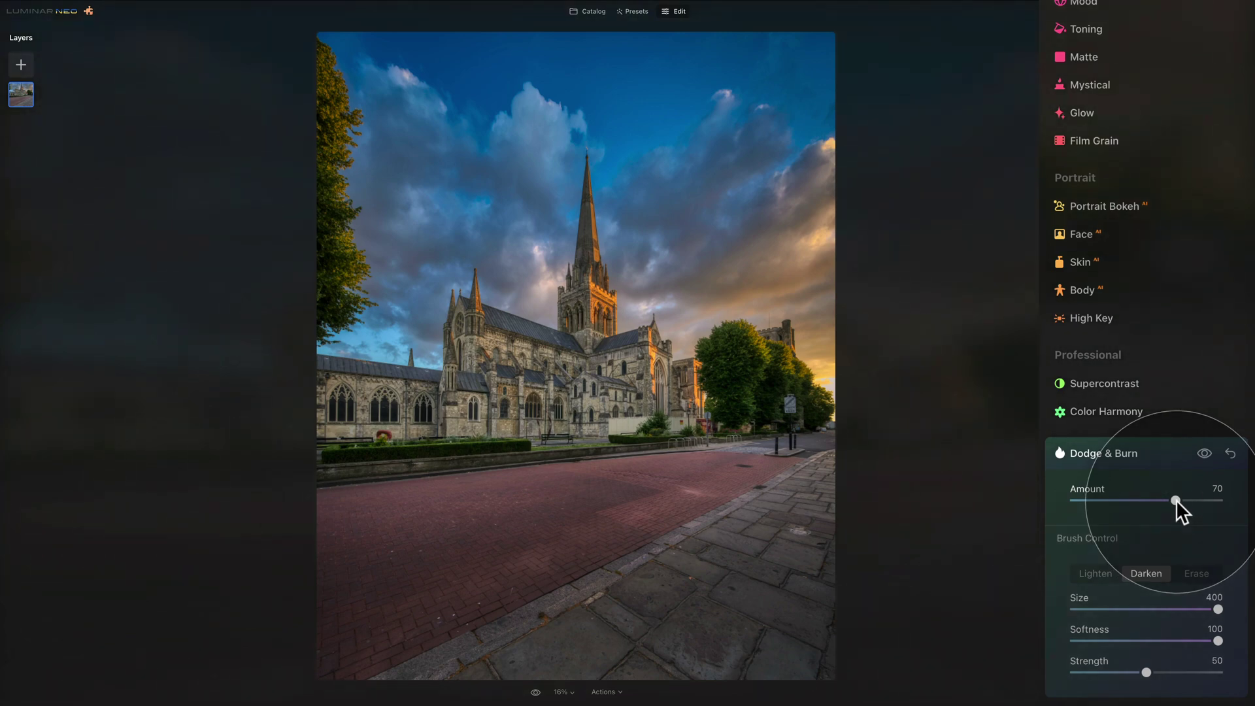
pyautogui.click(1204, 453)
pyautogui.click(1206, 455)
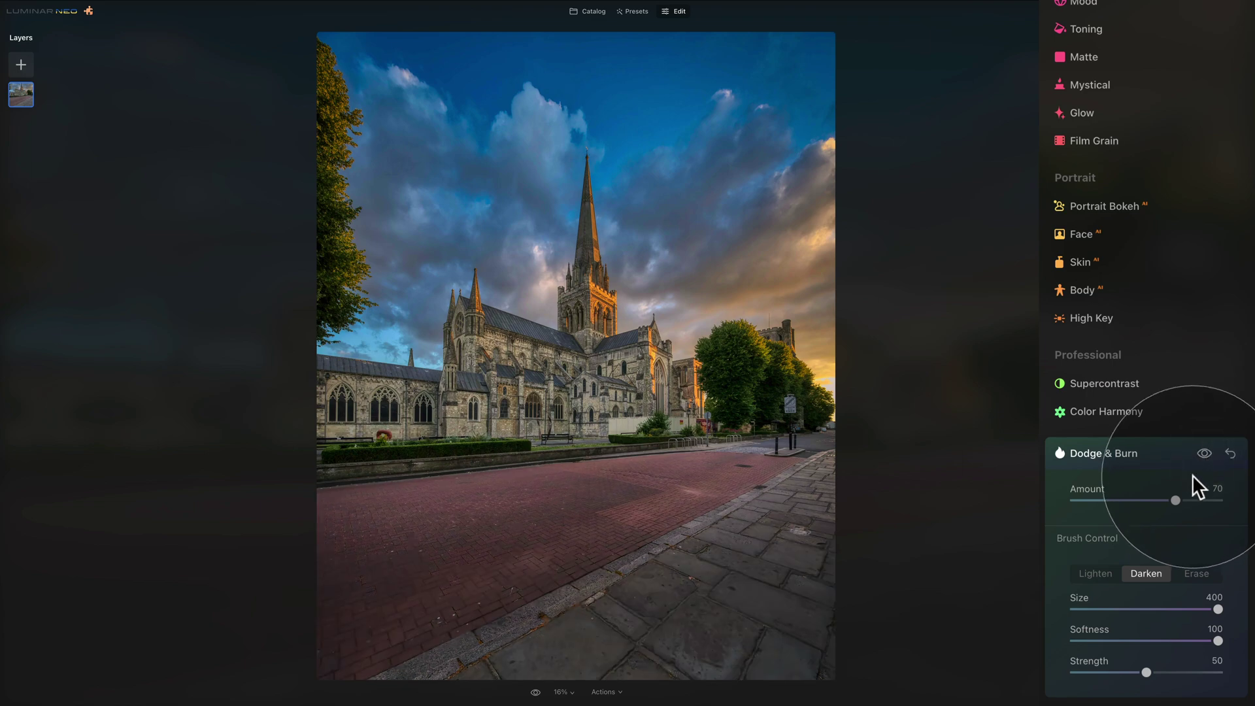
pyautogui.moveTo(1176, 499); pyautogui.dragTo(1162, 500)
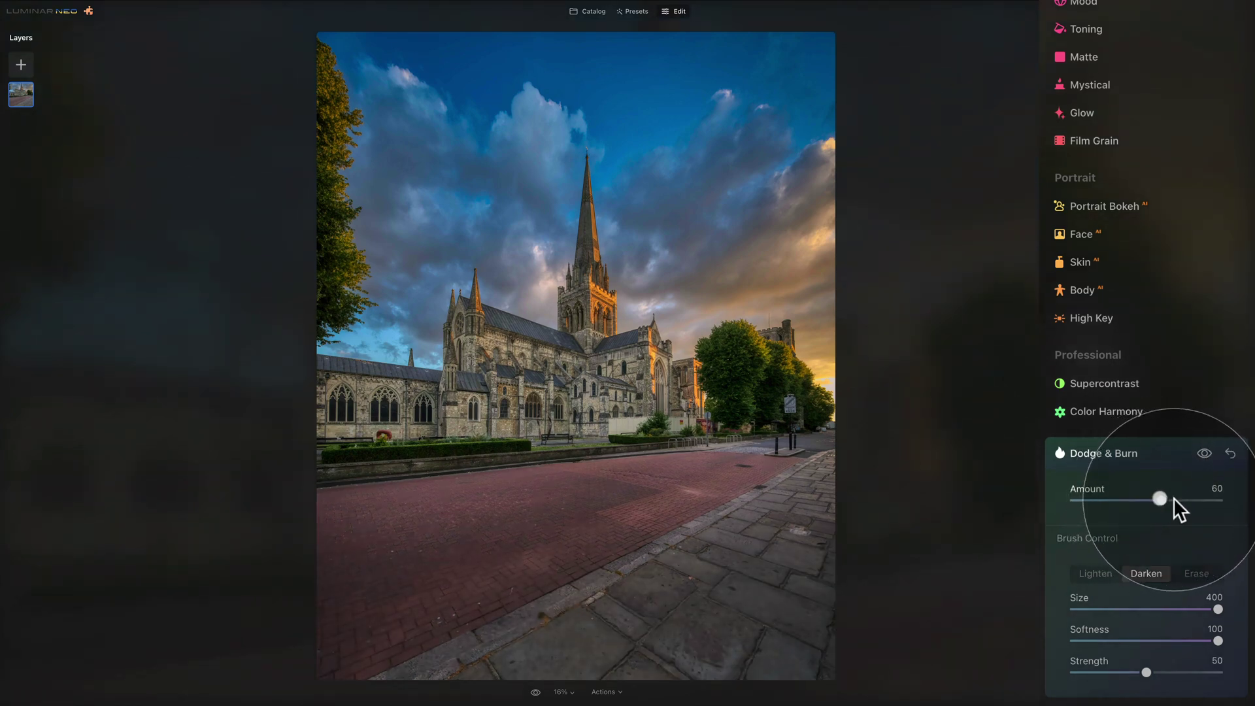
pyautogui.click(1205, 453)
pyautogui.click(1205, 453)
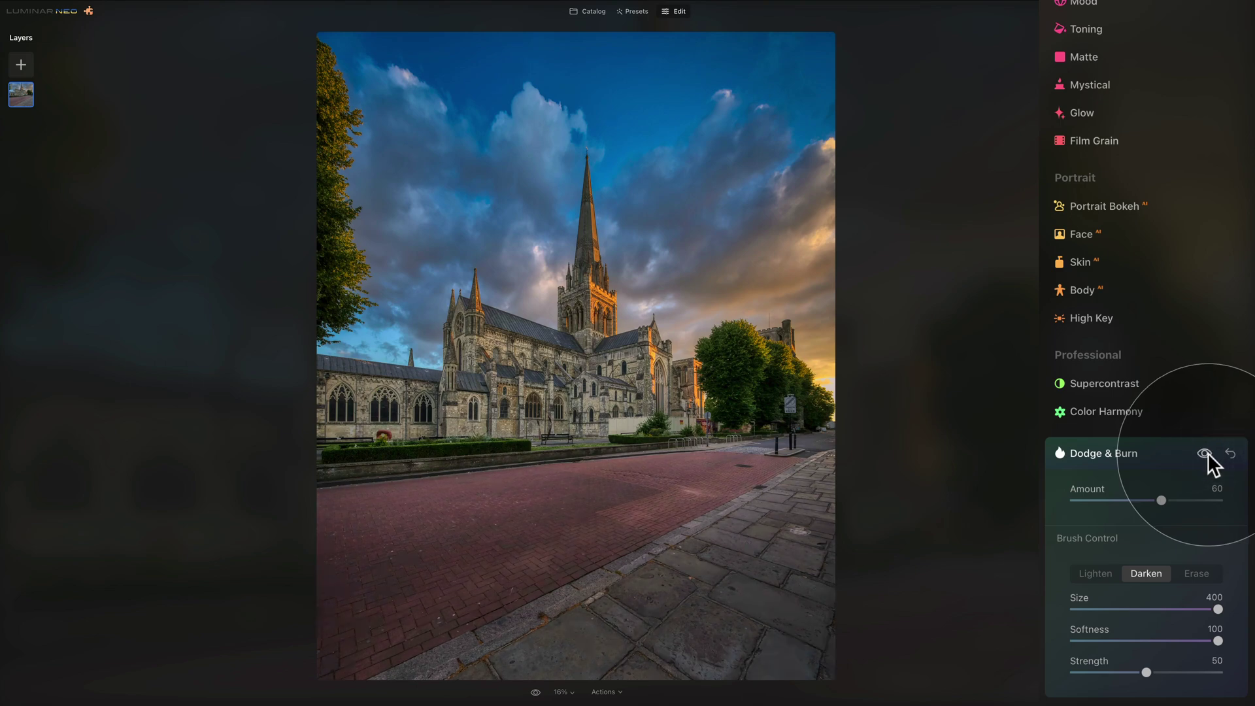